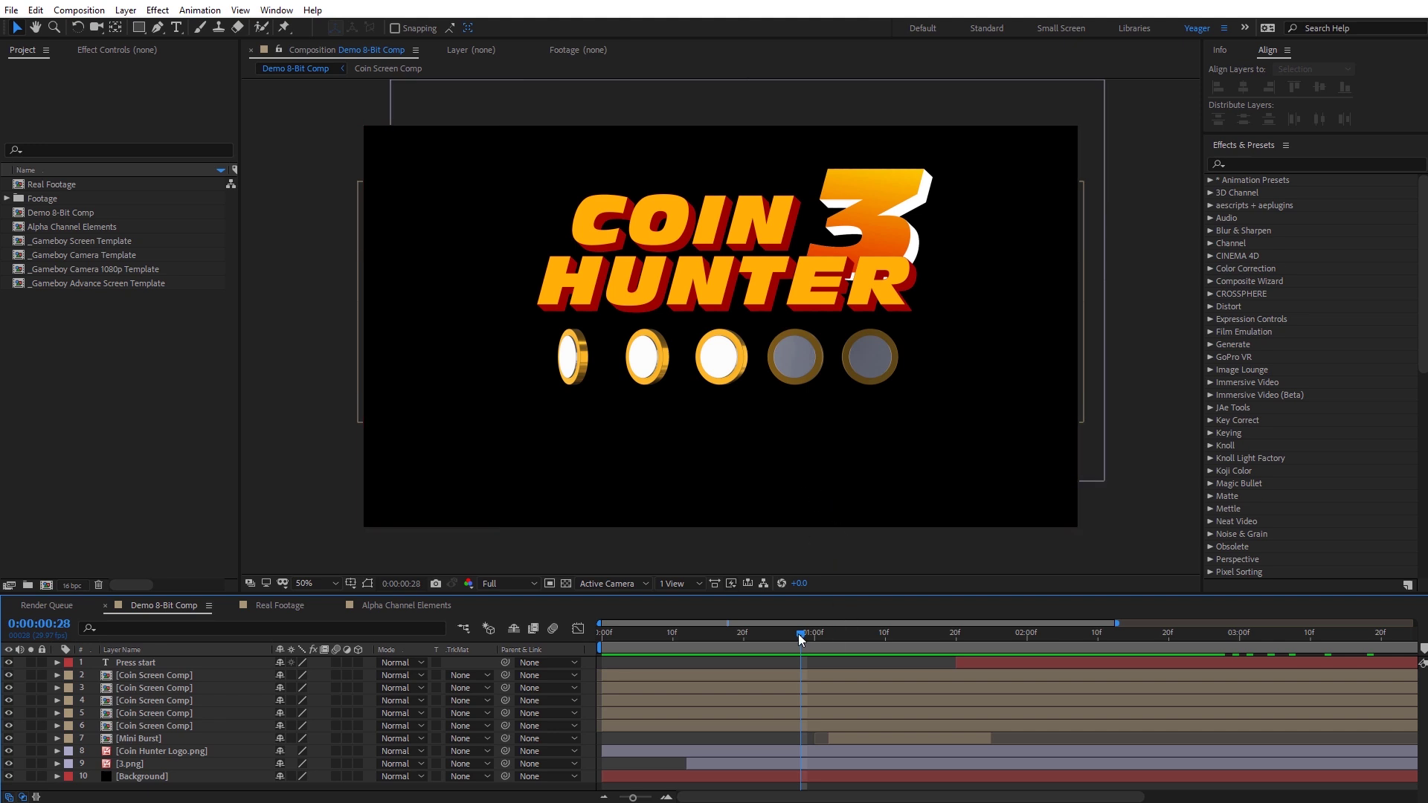
Scrub through the Demo 8-Bit Comp and park the playhead at 0:00:01:12, coins mid-spin.
left_click_drag(797, 635, 901, 623)
key("F3")
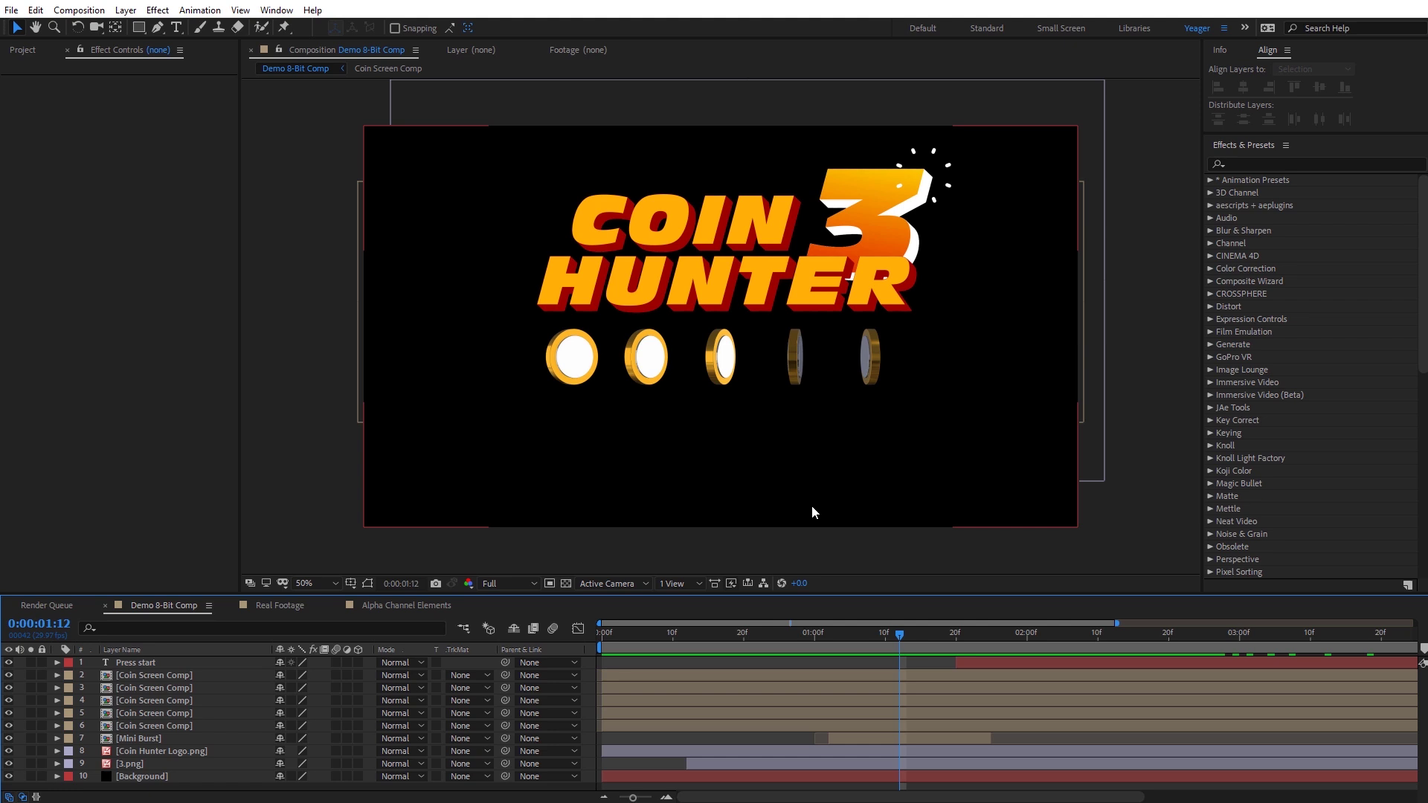
Add a new adjustment layer to the comp and rename it '8-Bit Look'.
right_click(288, 358)
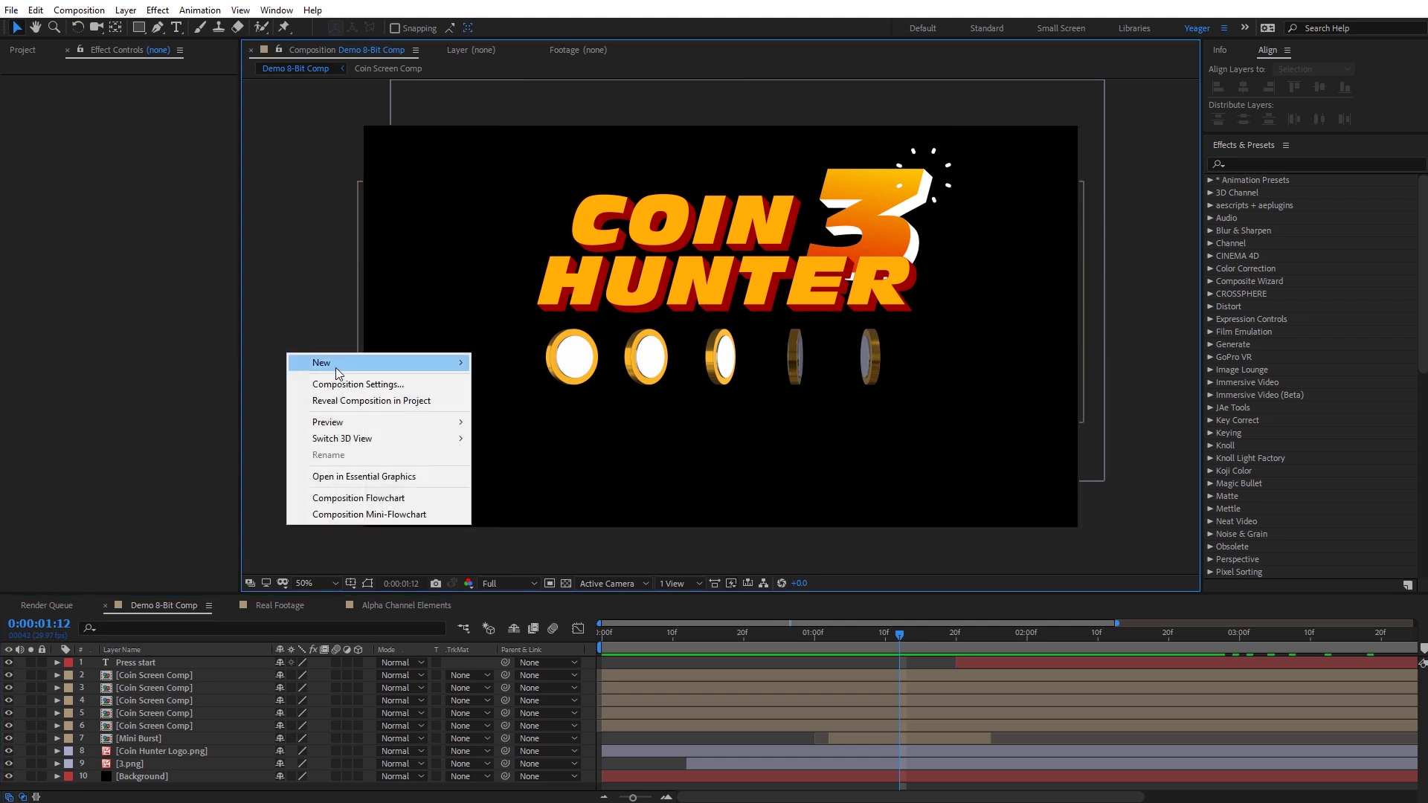
mouse_move(403, 363)
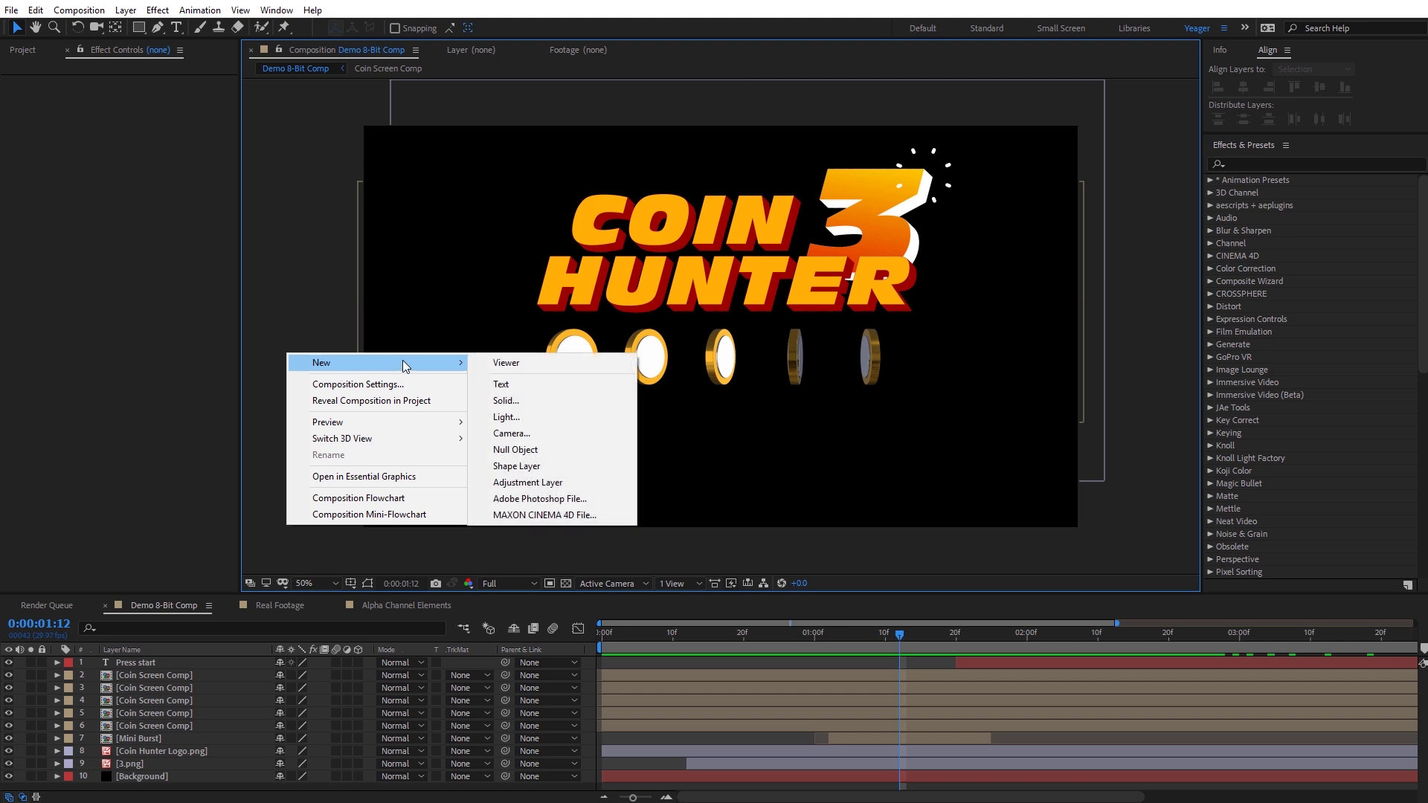
left_click(567, 484)
left_click(207, 663)
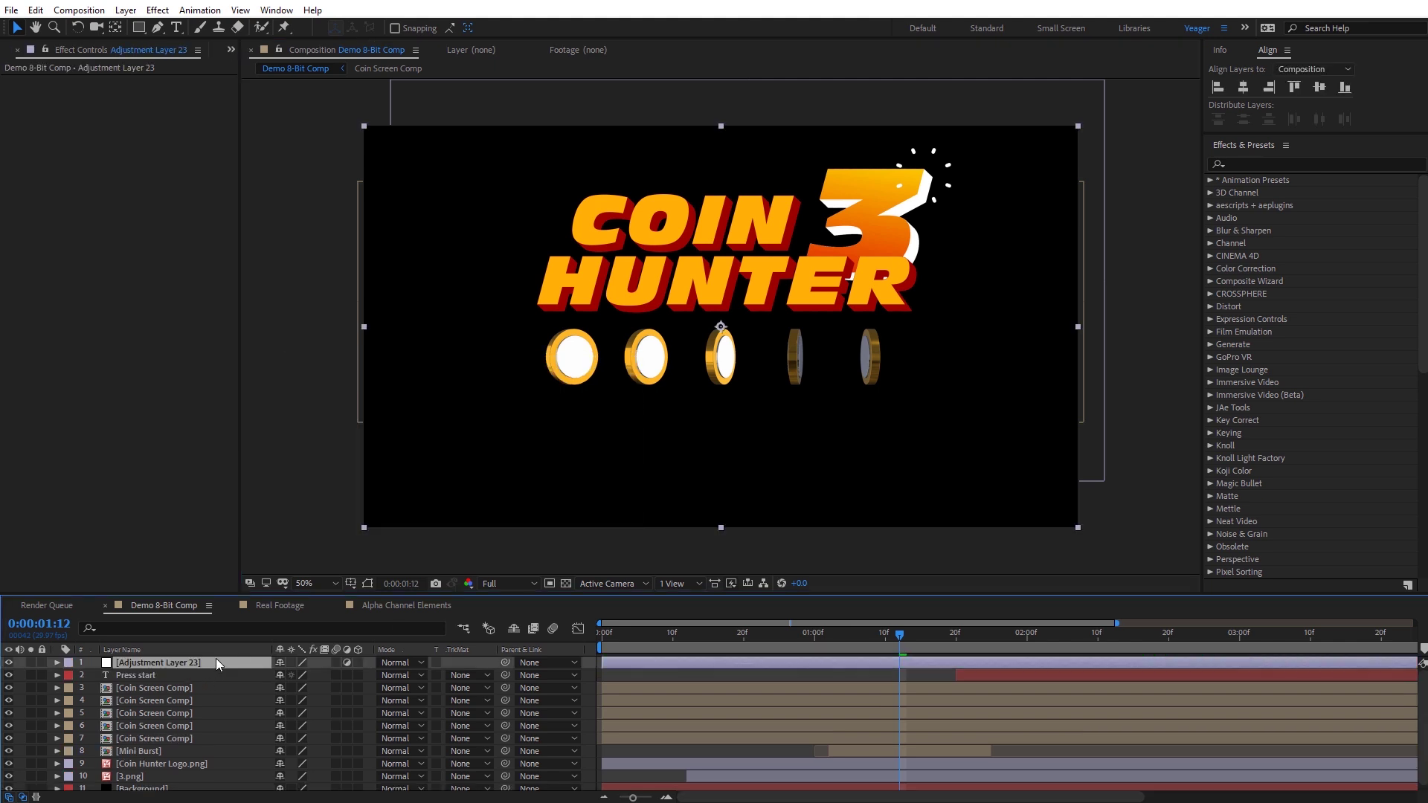
key("Return")
type("8-Bit Look")
key("Return")
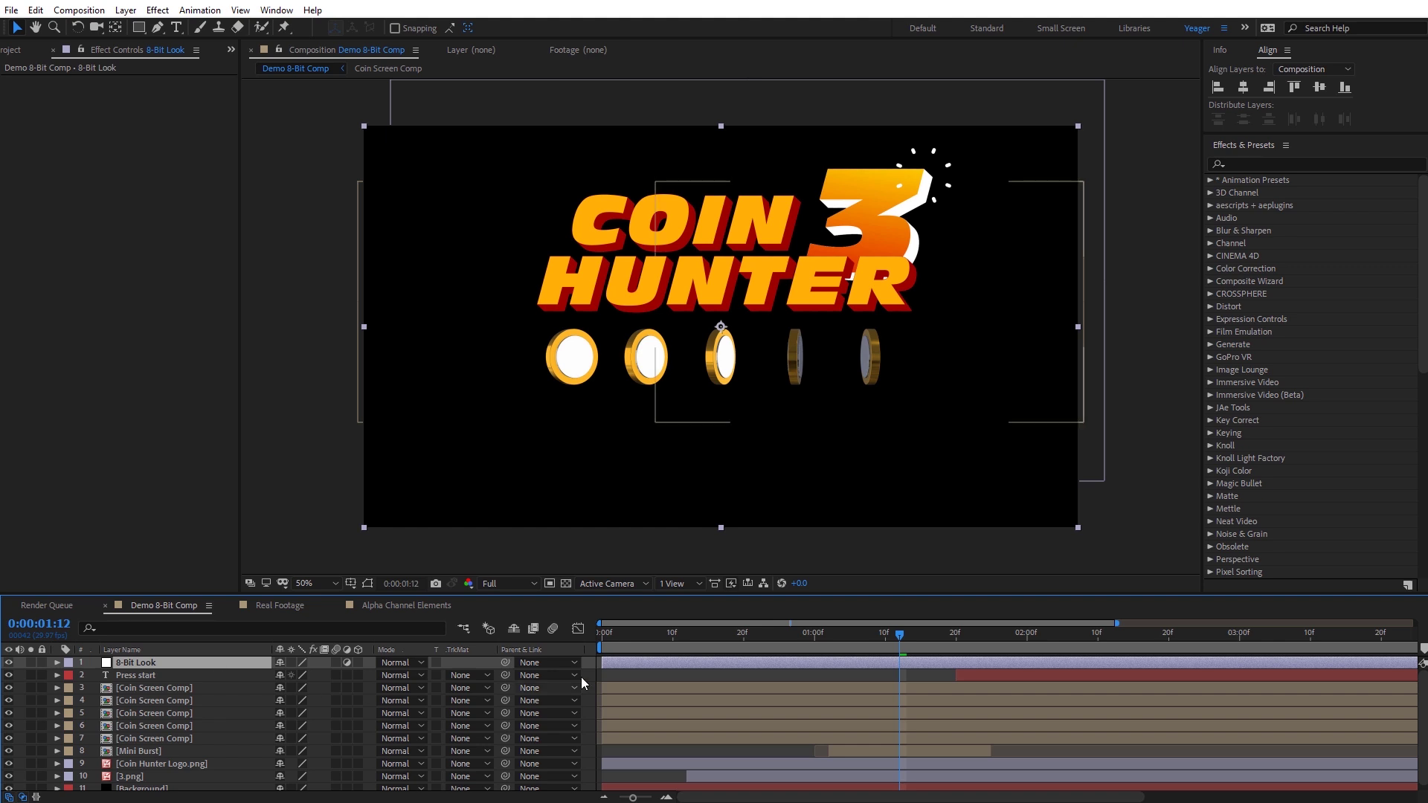
Apply Posterize to the 8-Bit Look layer and set its Level to 15.
left_click(1259, 165)
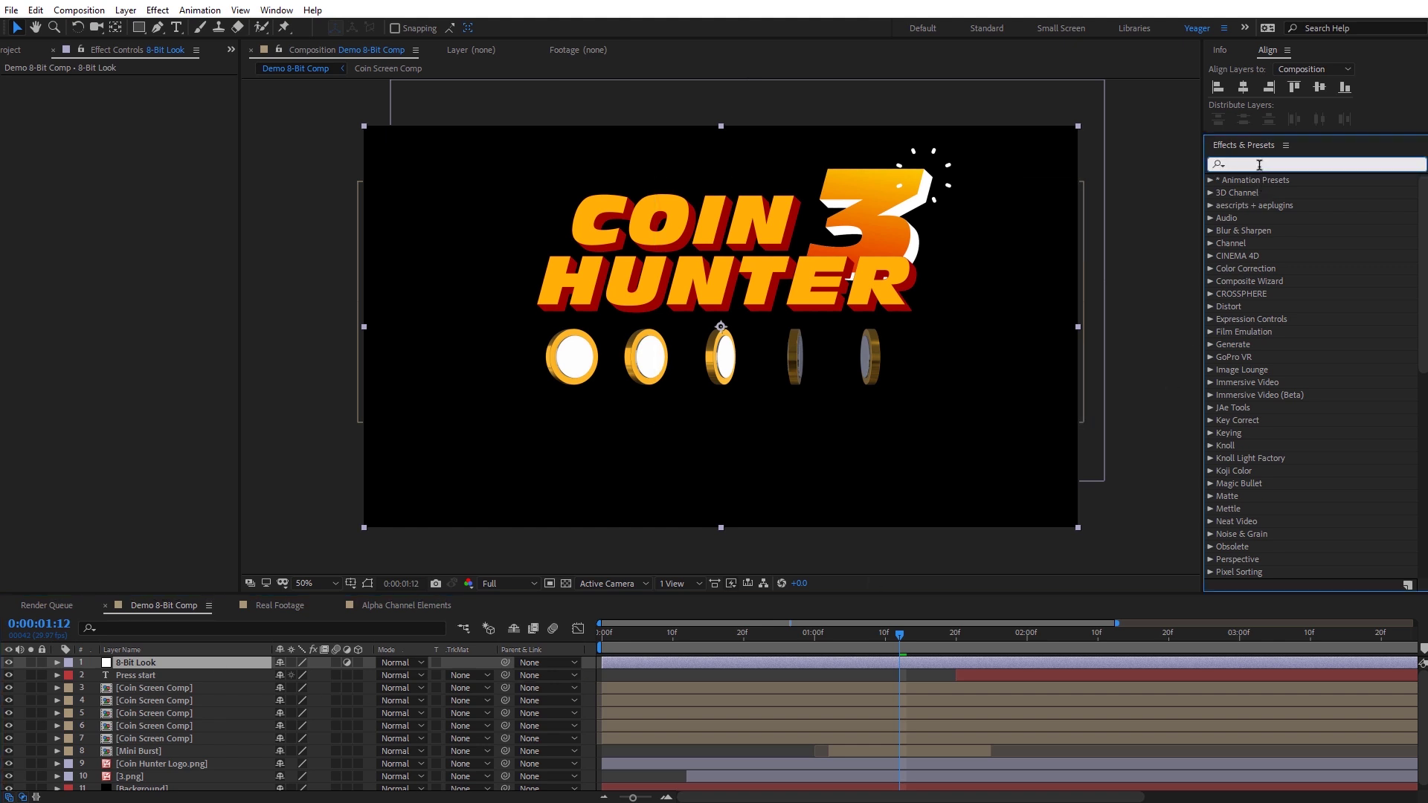
type("poste")
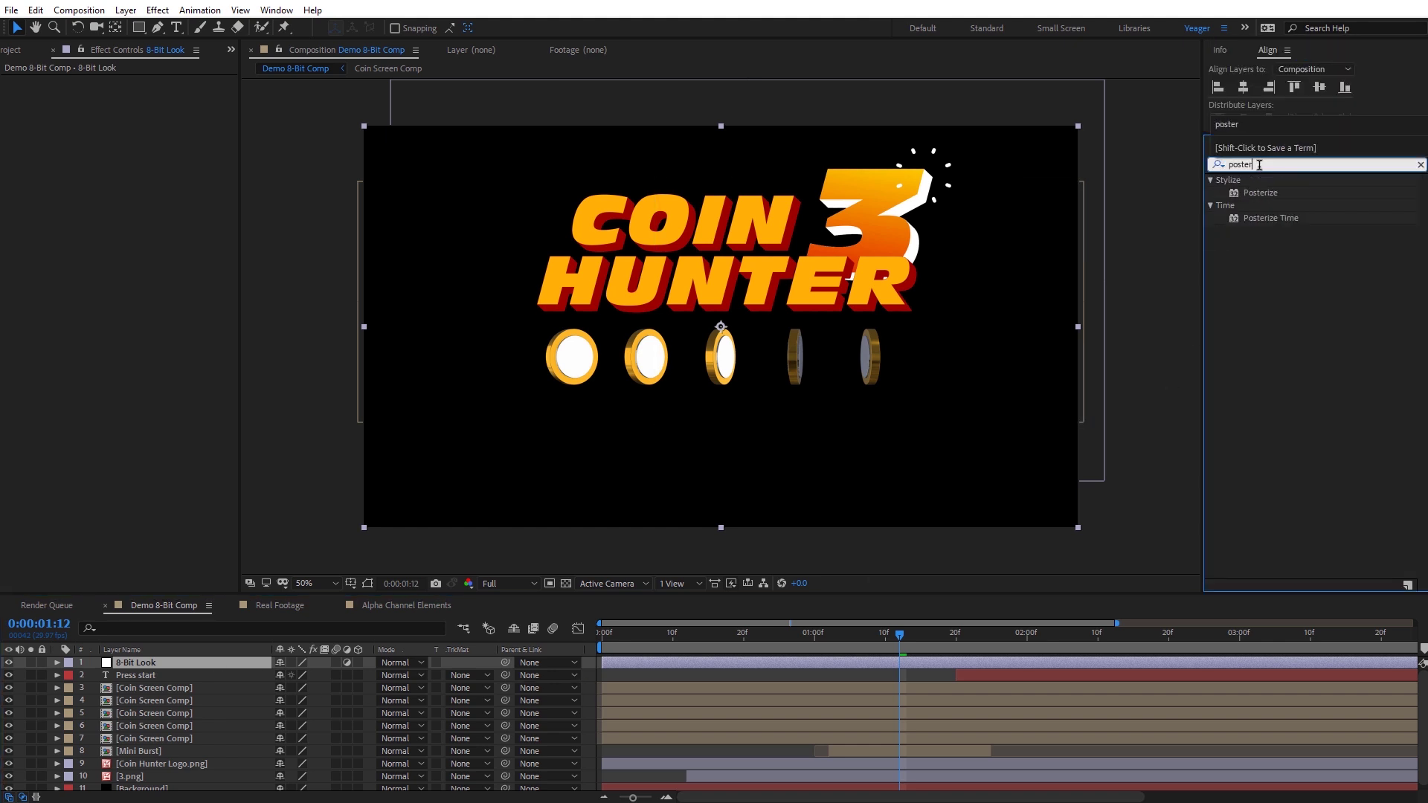
type("r")
left_click_drag(1259, 193, 176, 664)
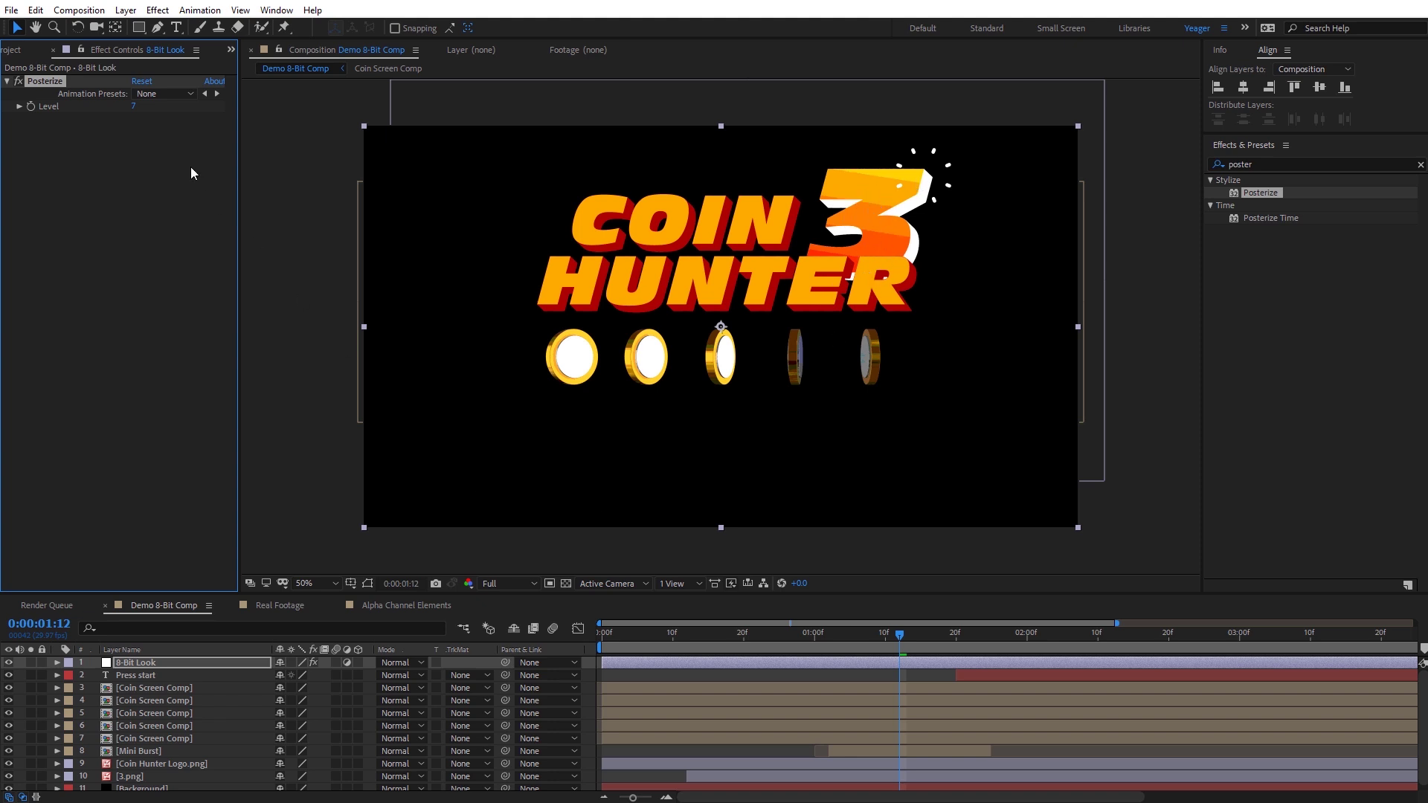
mouse_move(133, 105)
left_mouse_down()
mouse_move(157, 106)
mouse_move(136, 106)
left_mouse_up()
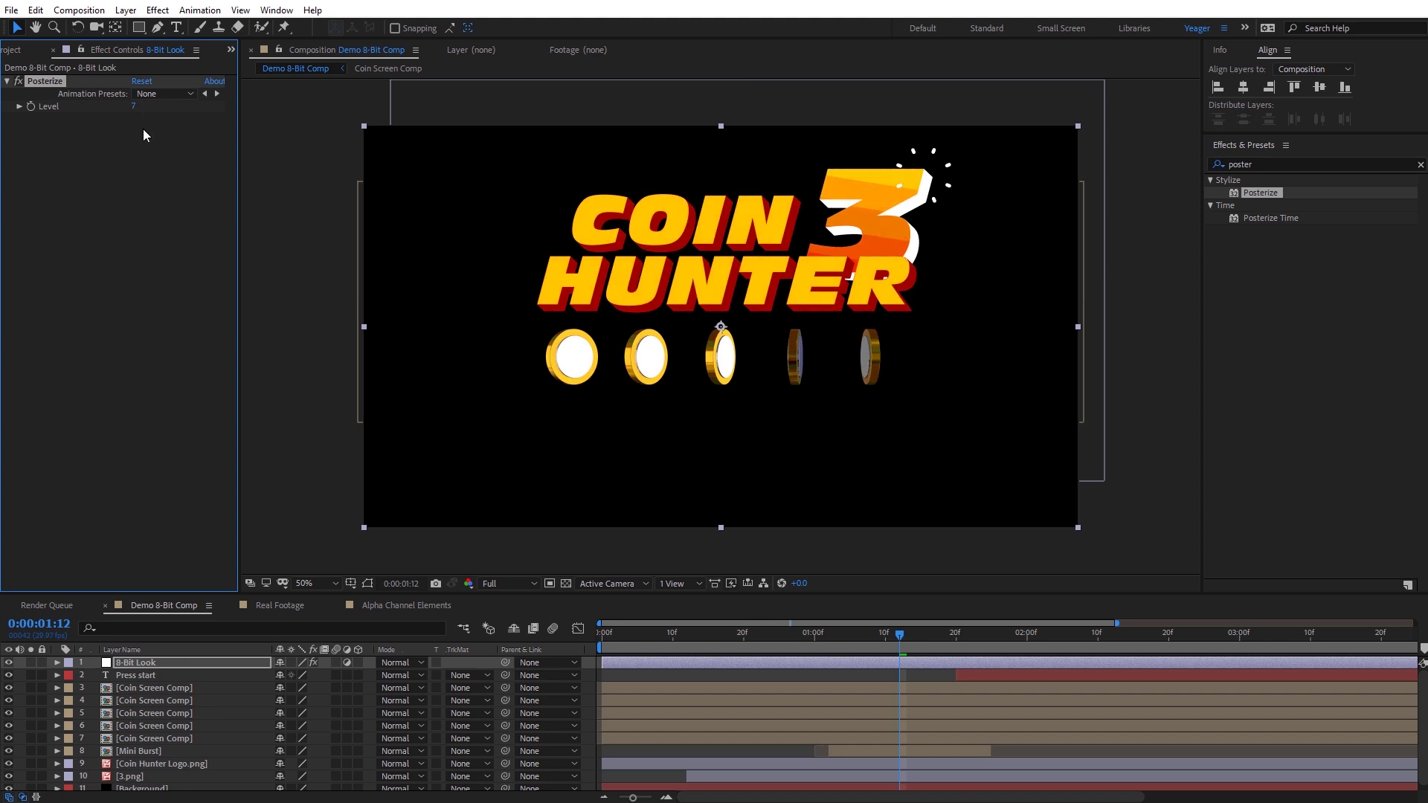
left_click(134, 106)
type("5")
key("Return")
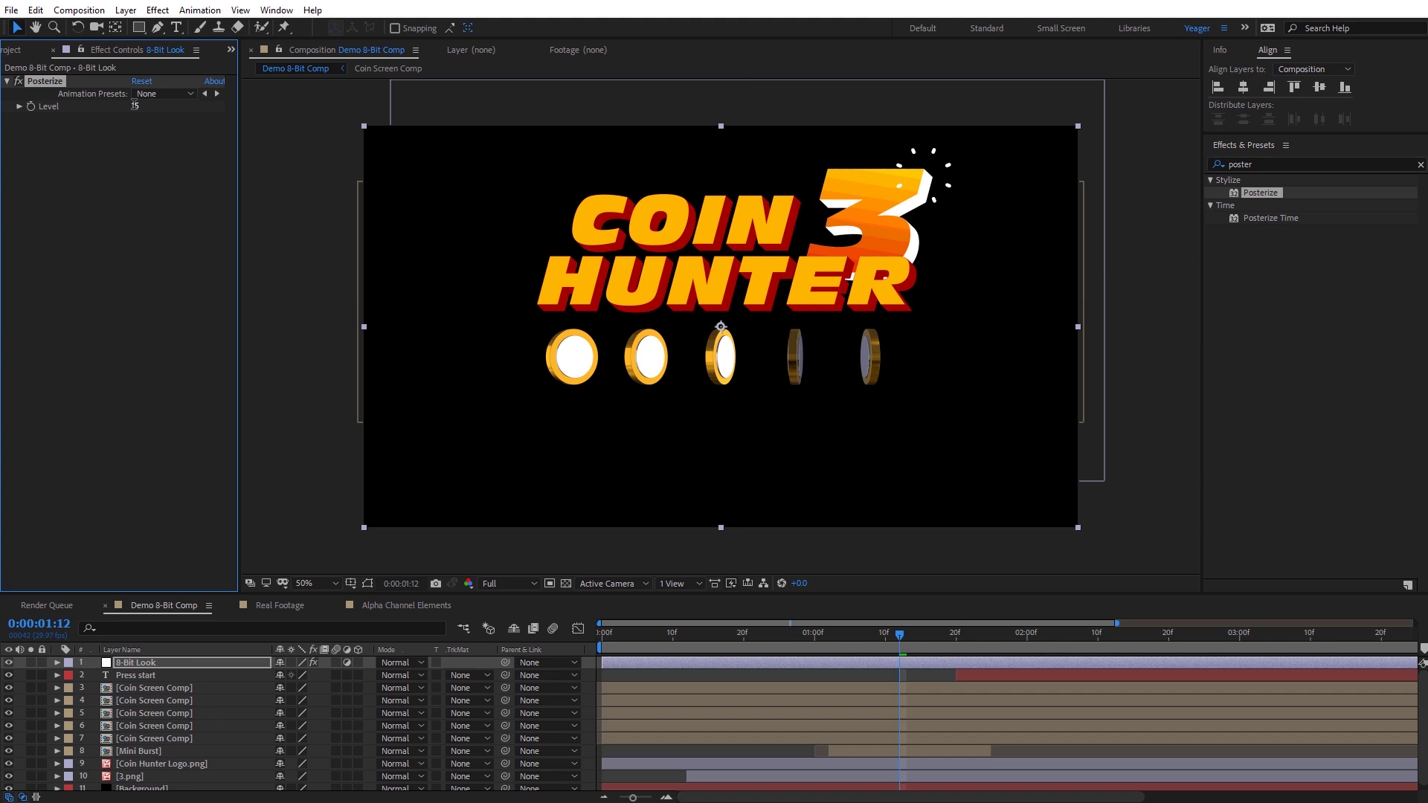
Search 'cc block' and apply CC Block Load to the 8-Bit Look layer.
left_click(1238, 165)
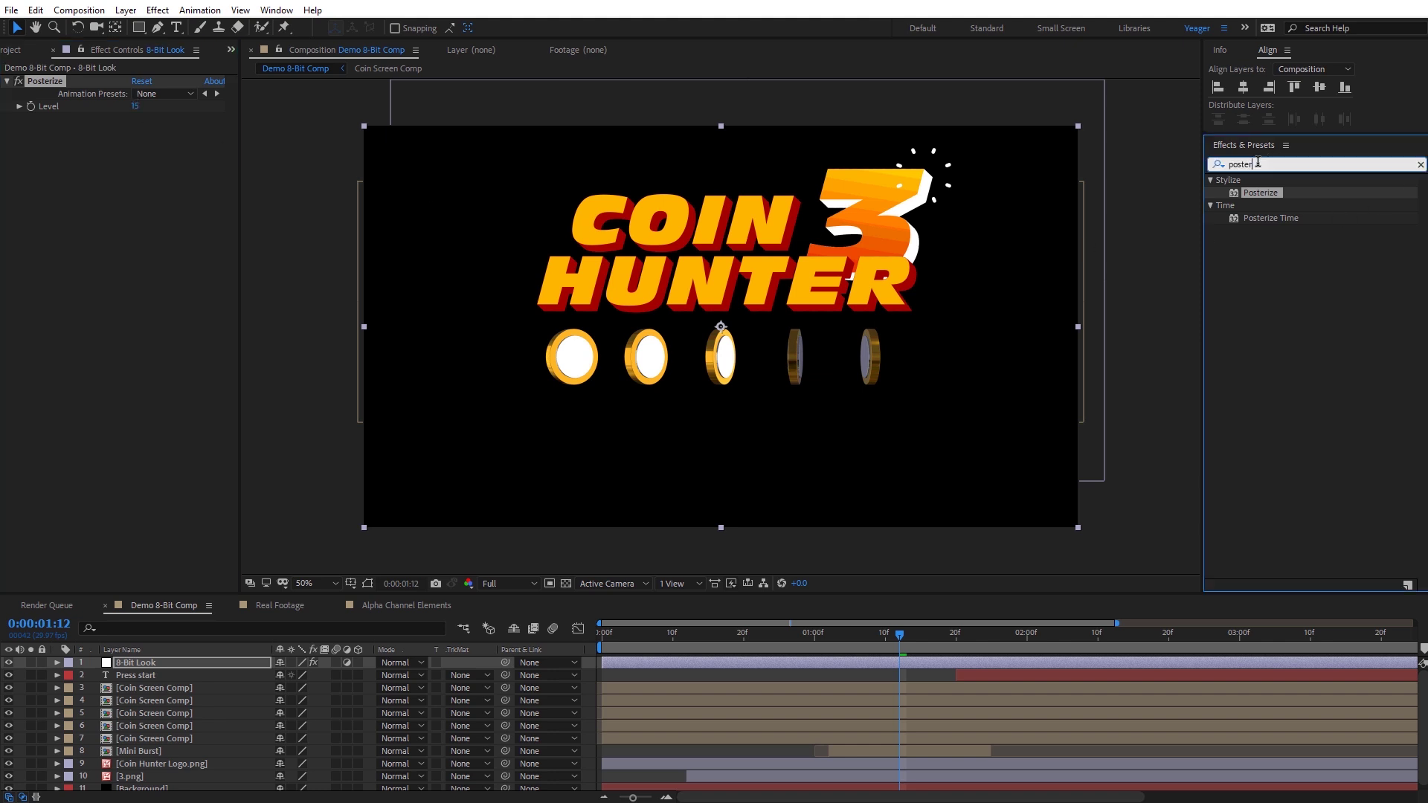
double_click(1237, 164)
type("cc block")
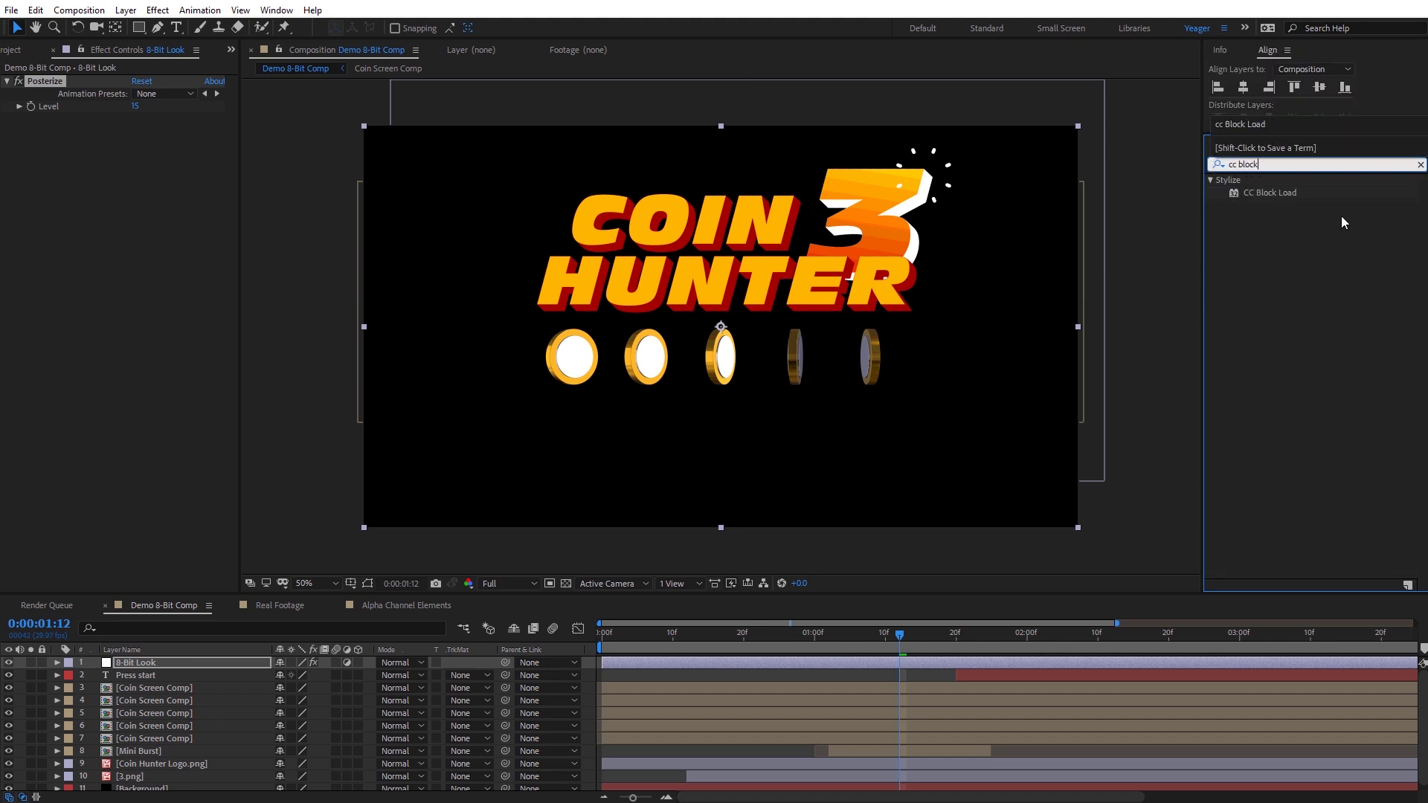
left_click_drag(1271, 192, 195, 659)
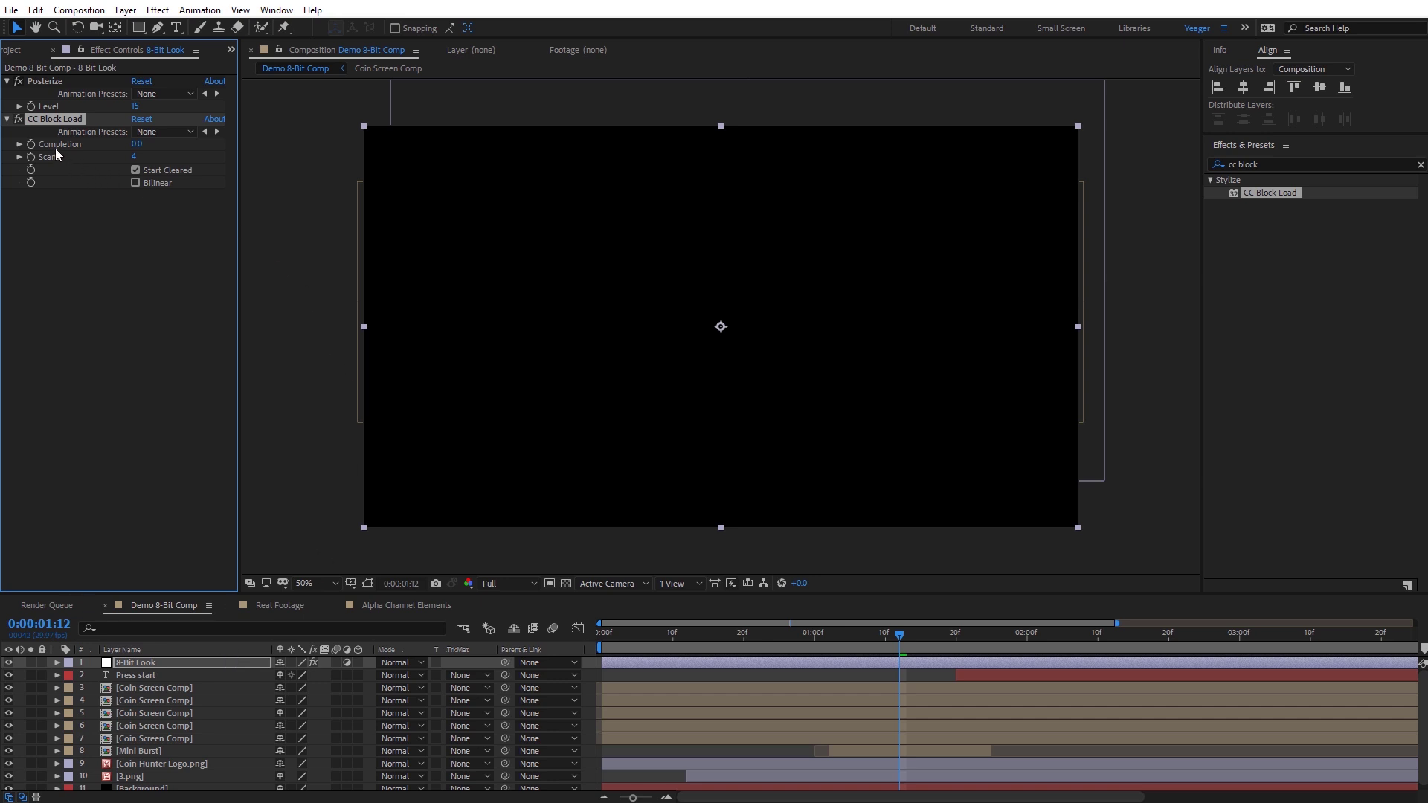
Turn off Start Cleared in CC Block Load and set Scans to 3.
mouse_move(134, 148)
left_mouse_down()
mouse_move(187, 148)
mouse_move(135, 154)
left_mouse_up()
left_click(135, 170)
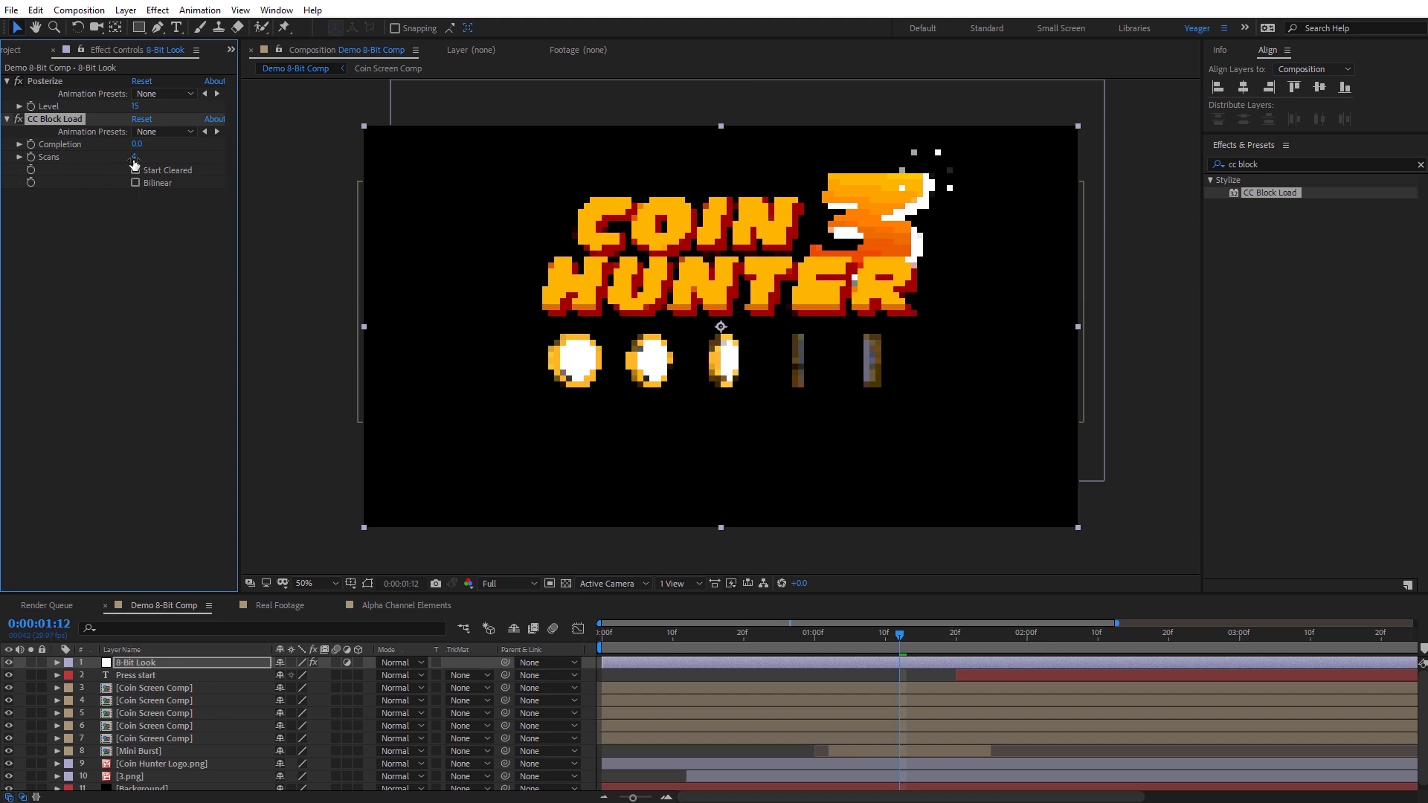
mouse_move(135, 158)
left_mouse_down()
mouse_move(119, 158)
mouse_move(132, 159)
left_mouse_up()
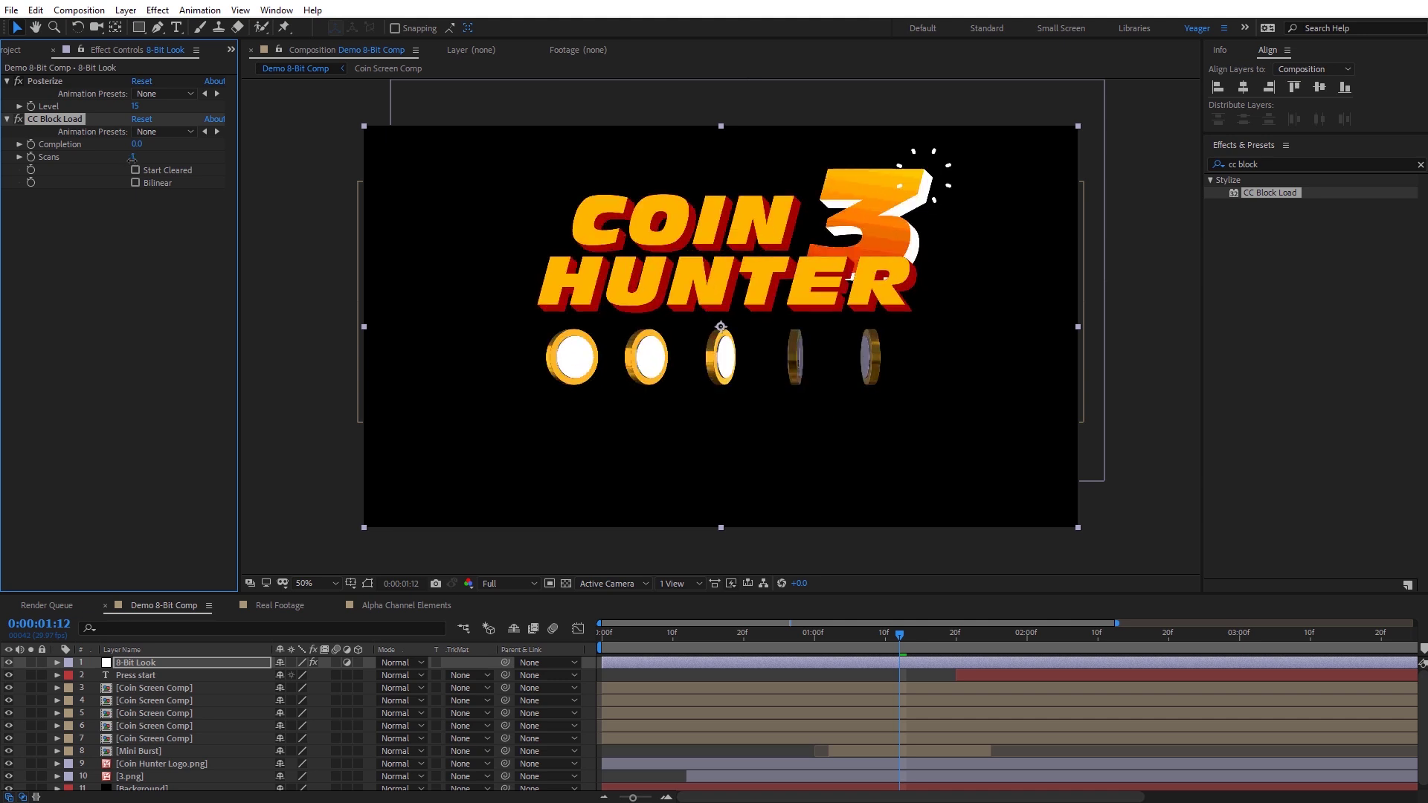
left_click_drag(131, 159, 132, 159)
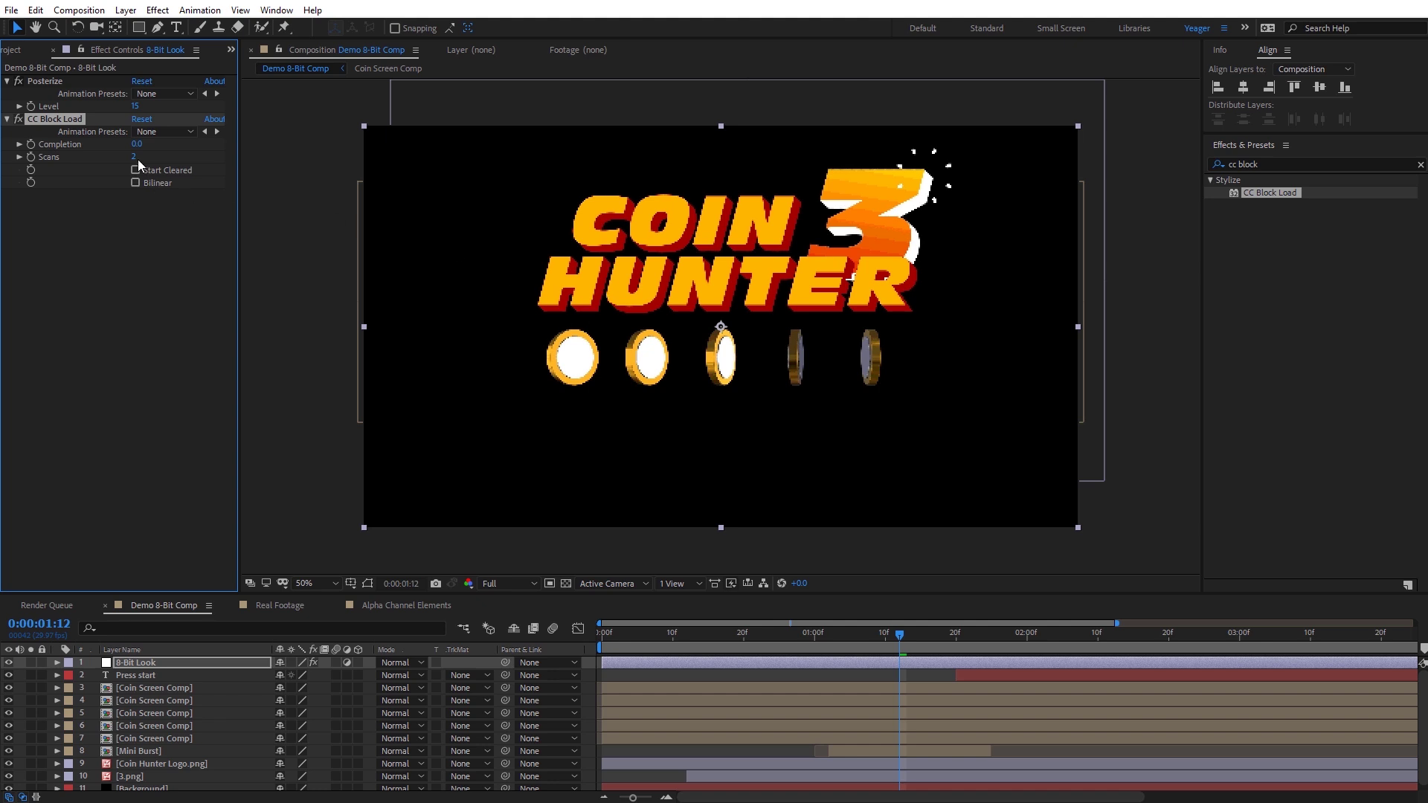
type("3")
key("Return")
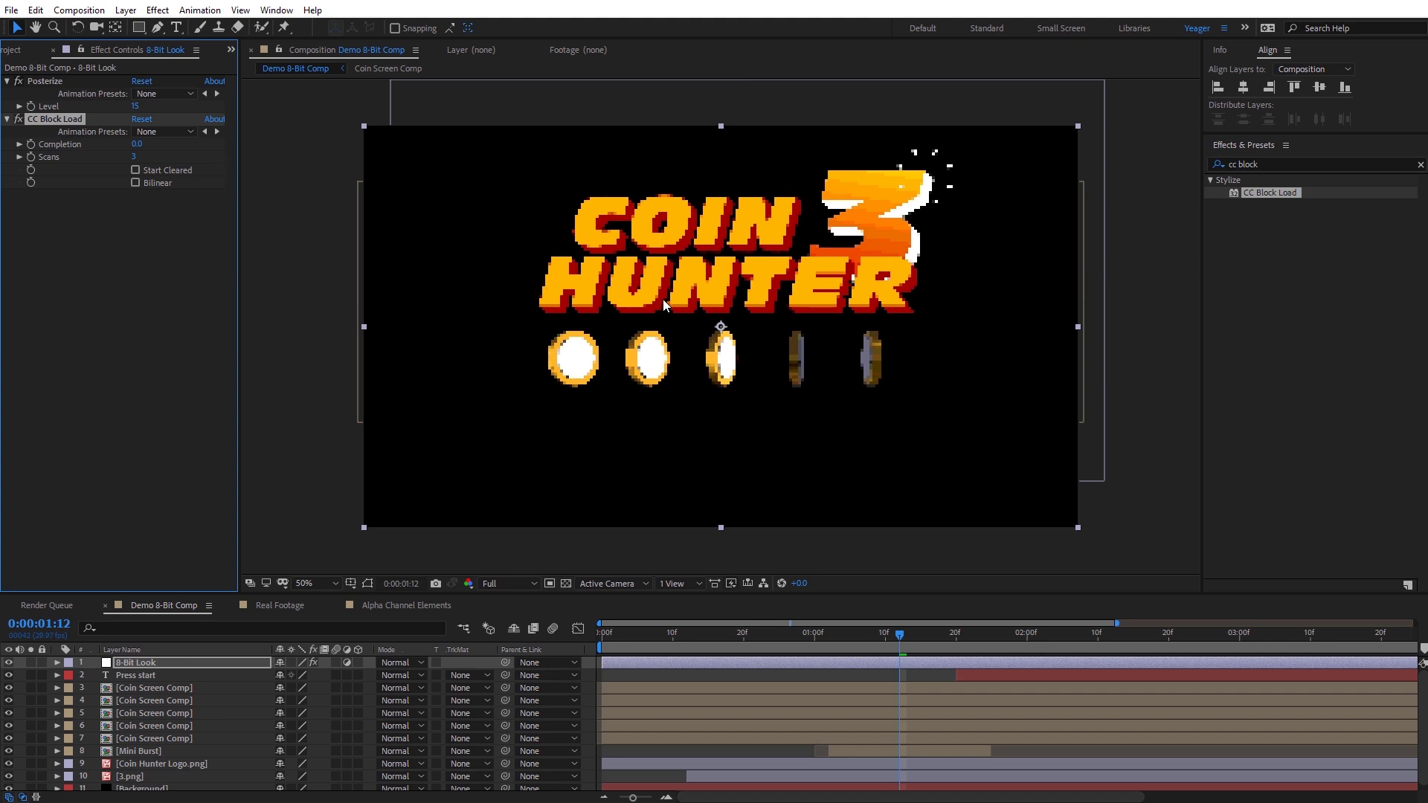
key("period")
key("period")
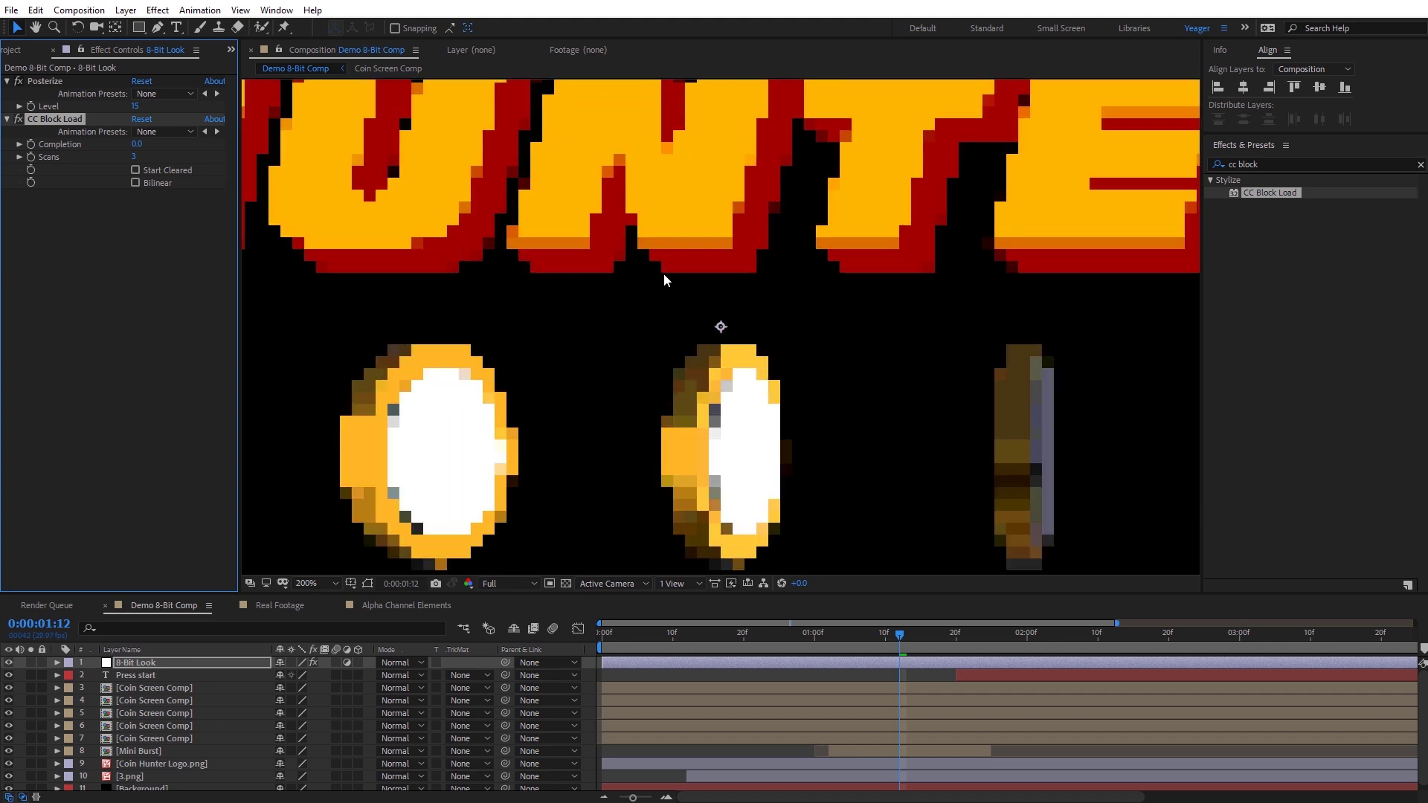
left_click_drag(596, 235, 729, 360)
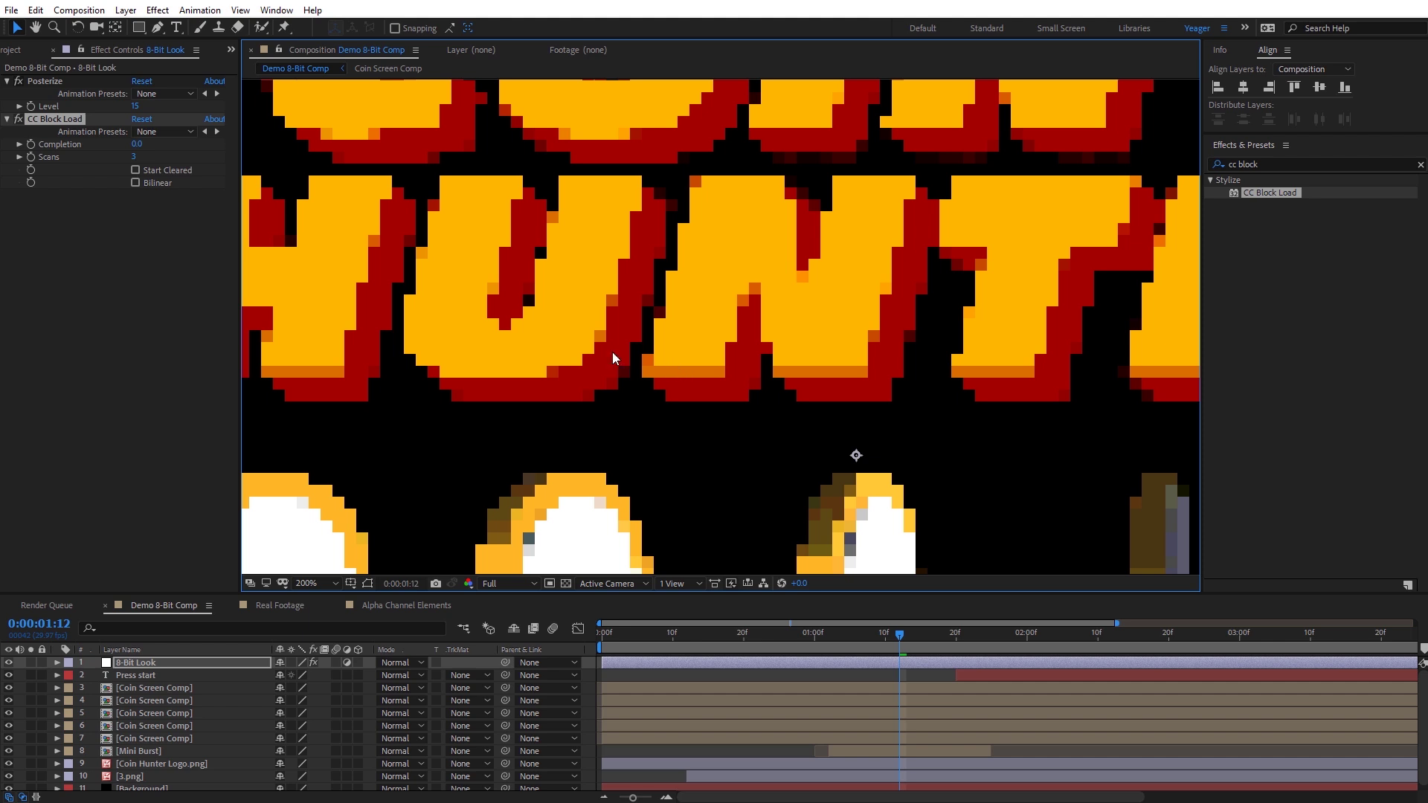
scroll(505, 320, "down", 1)
scroll(744, 357, "down", 3)
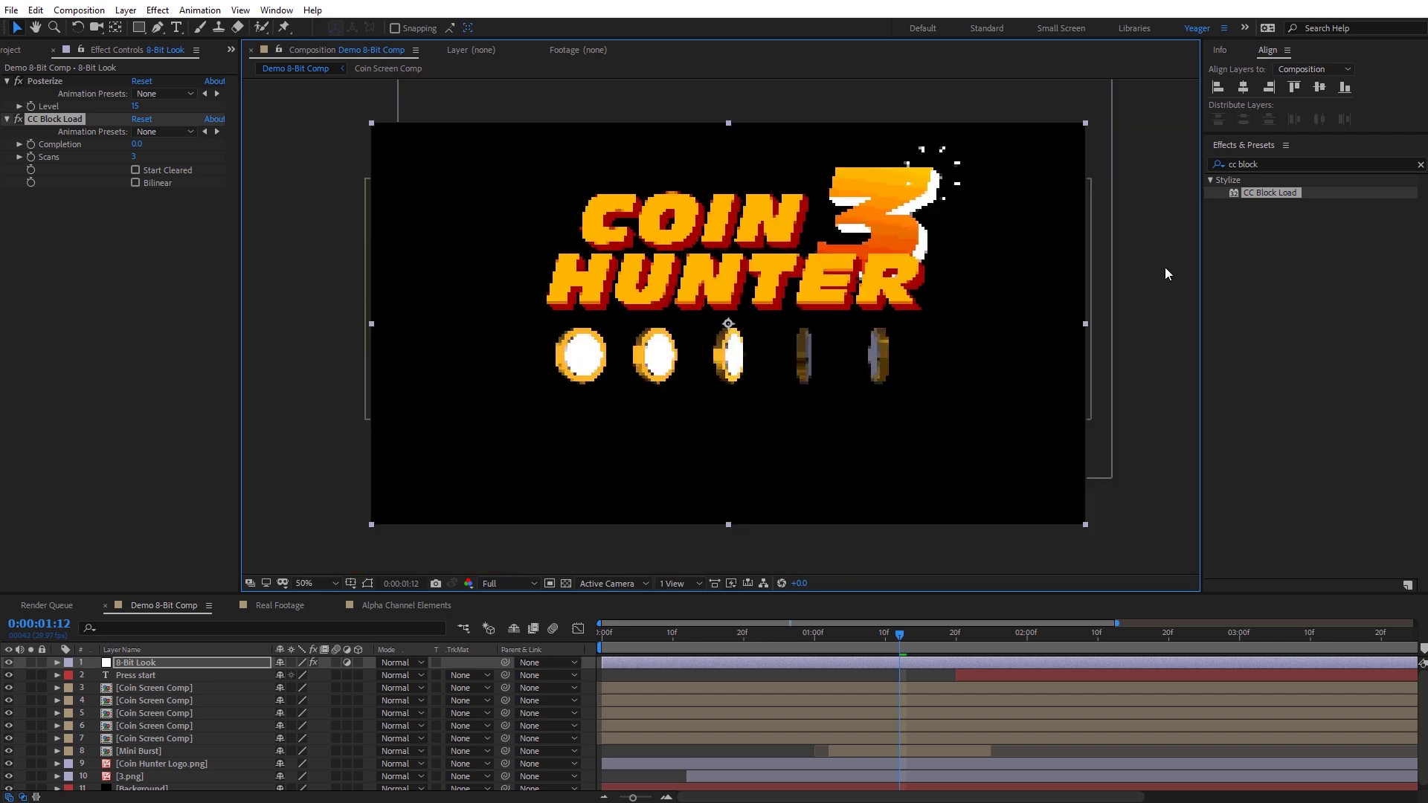
Search 'tint' and apply Tint to the 8-Bit Look layer.
left_click(1277, 164)
type("tint")
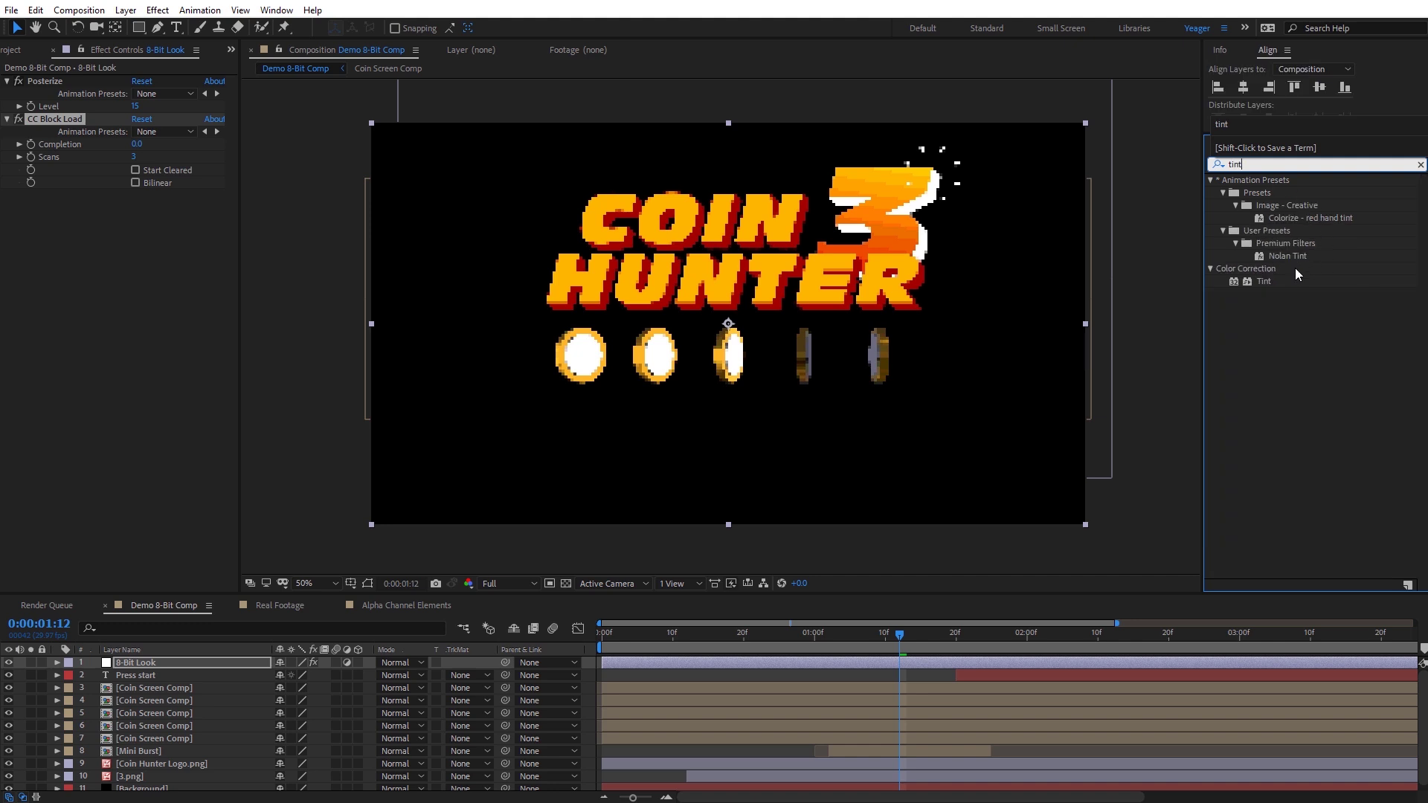
left_click_drag(1267, 281, 165, 662)
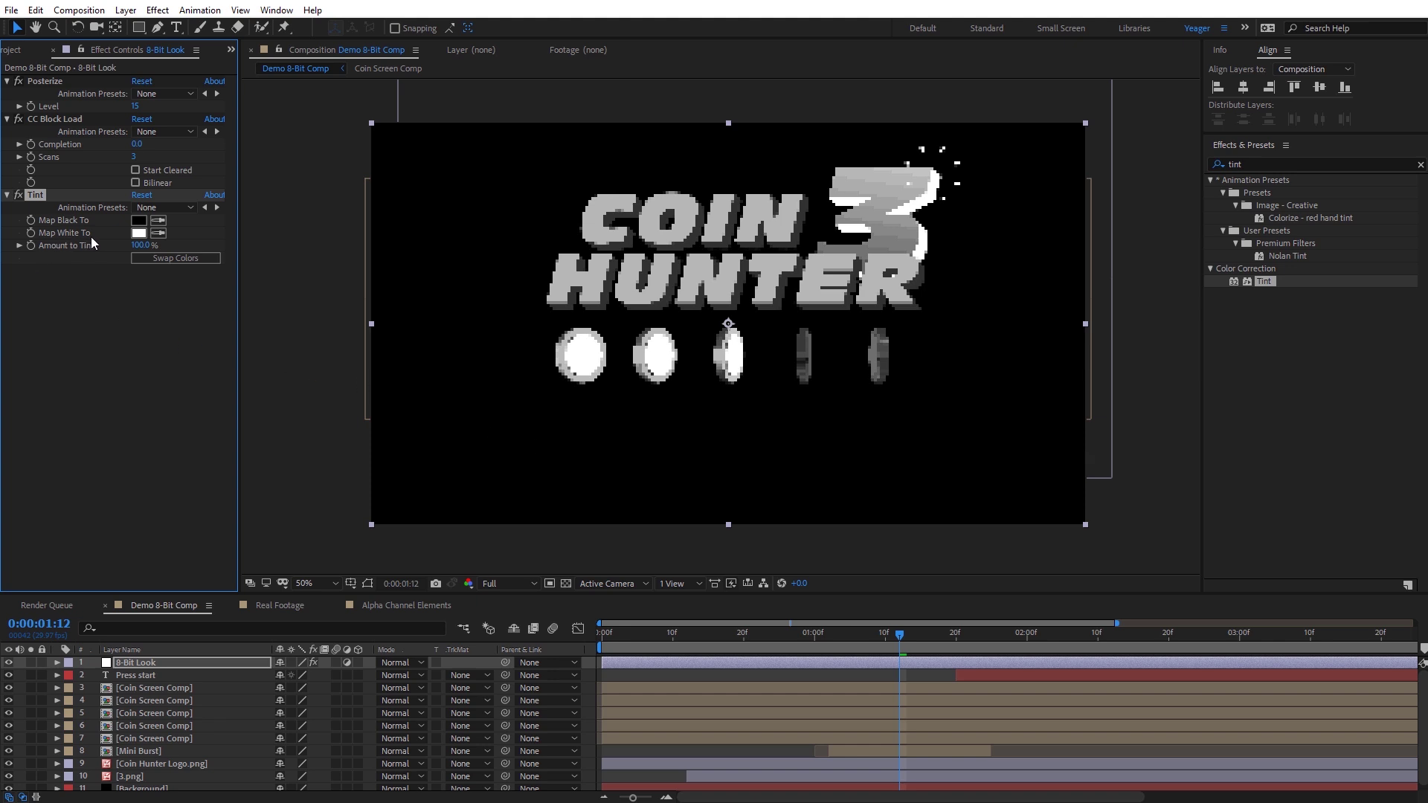
Map white to olive green 818E62, then switch the Tint effect off.
left_click(139, 233)
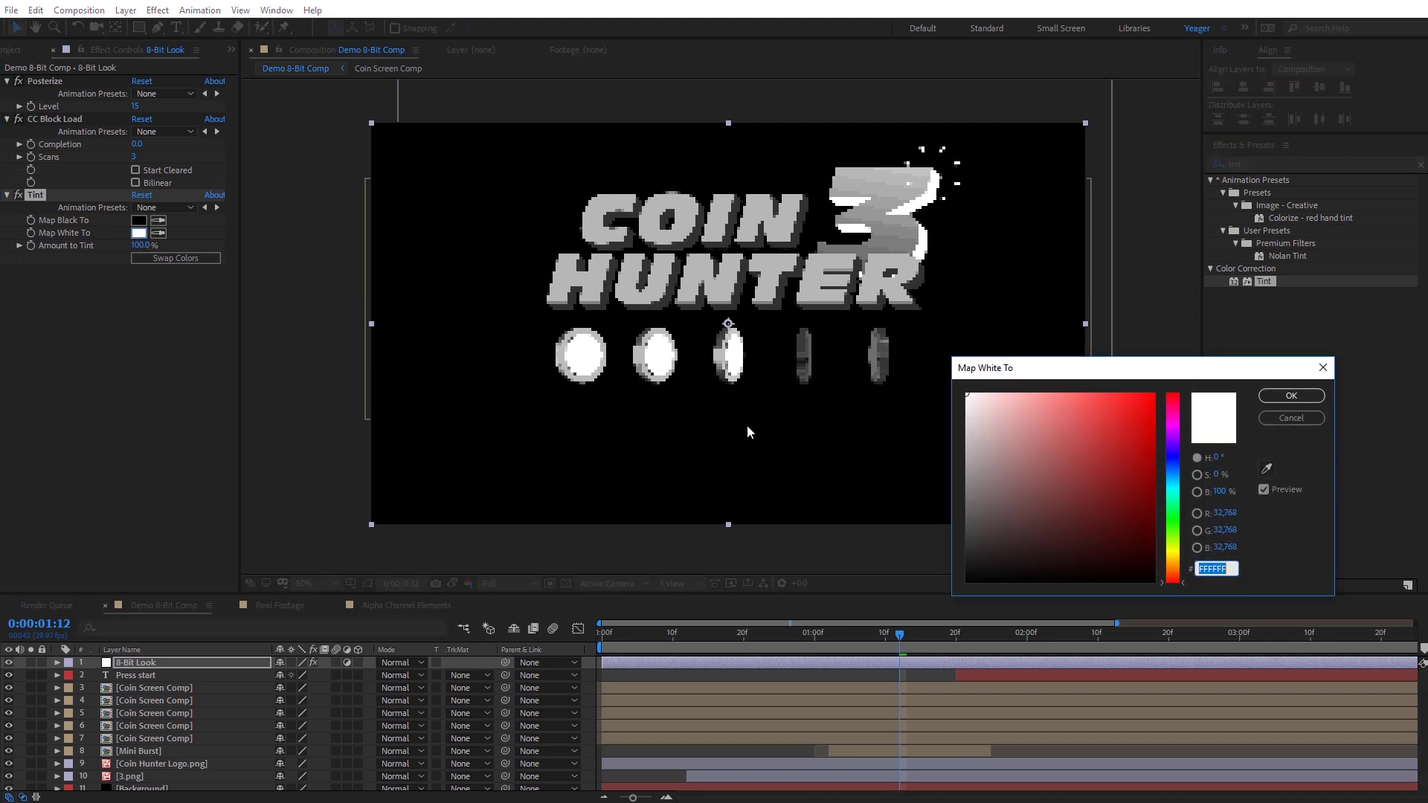
left_click_drag(1097, 370, 968, 309)
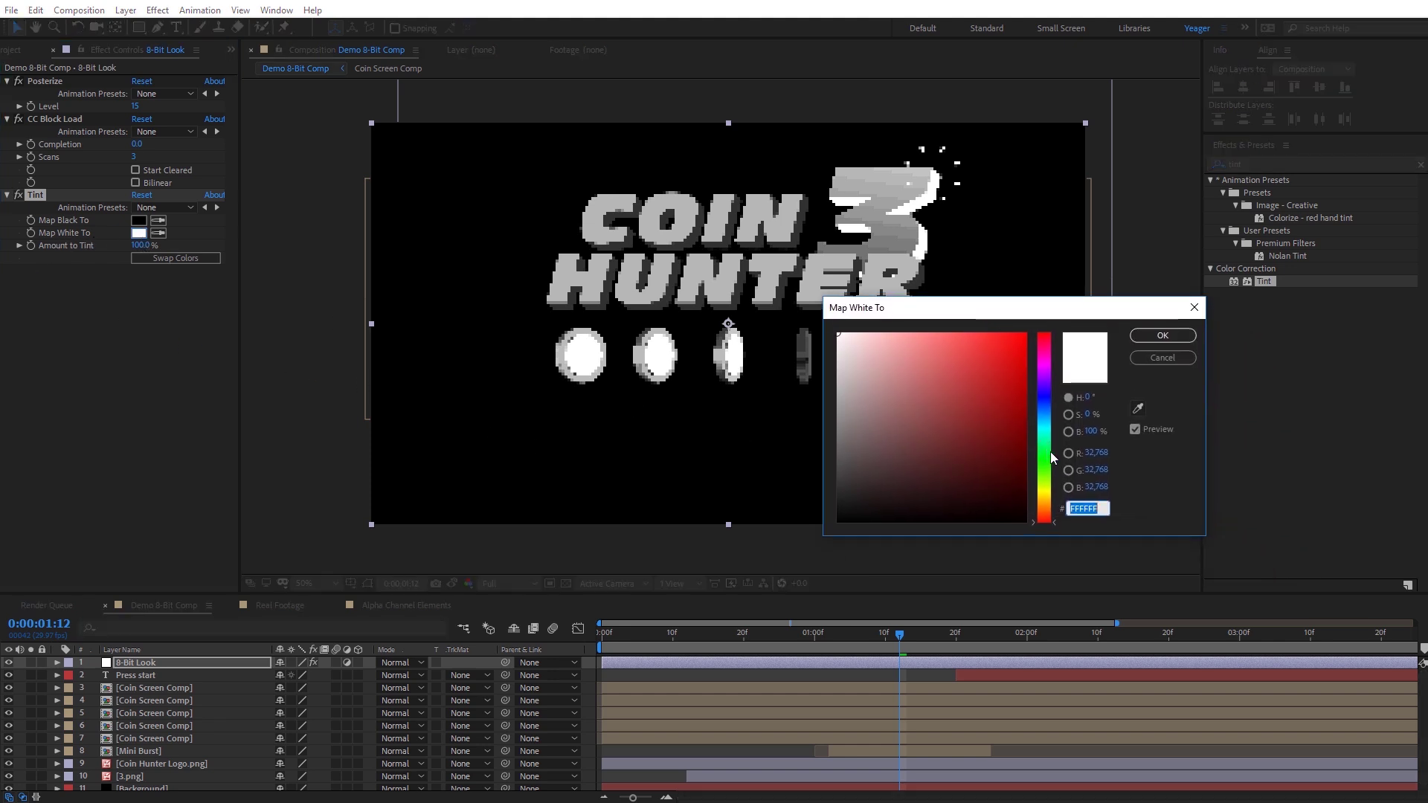
left_click_drag(1051, 457, 1055, 482)
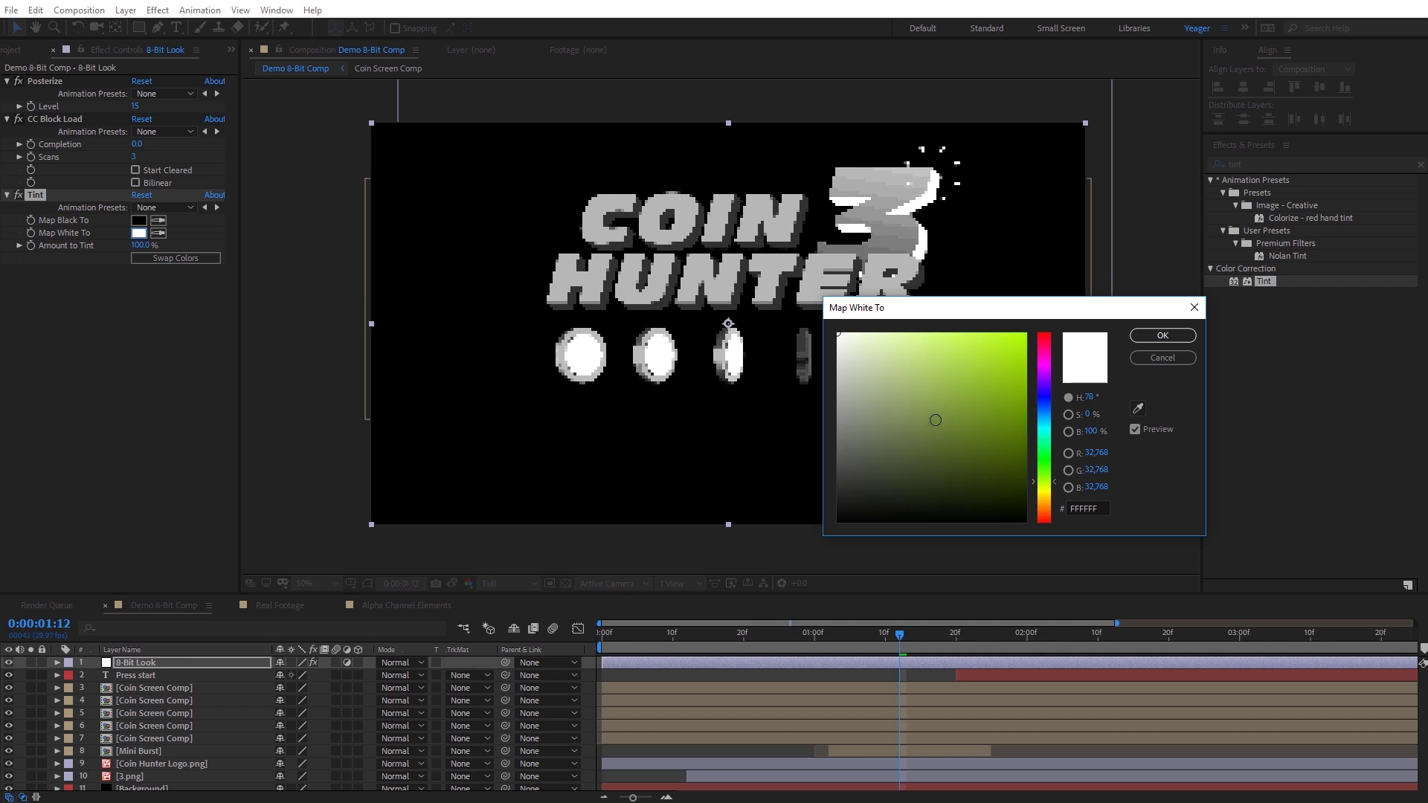
left_click_drag(932, 420, 896, 417)
left_click(1157, 338)
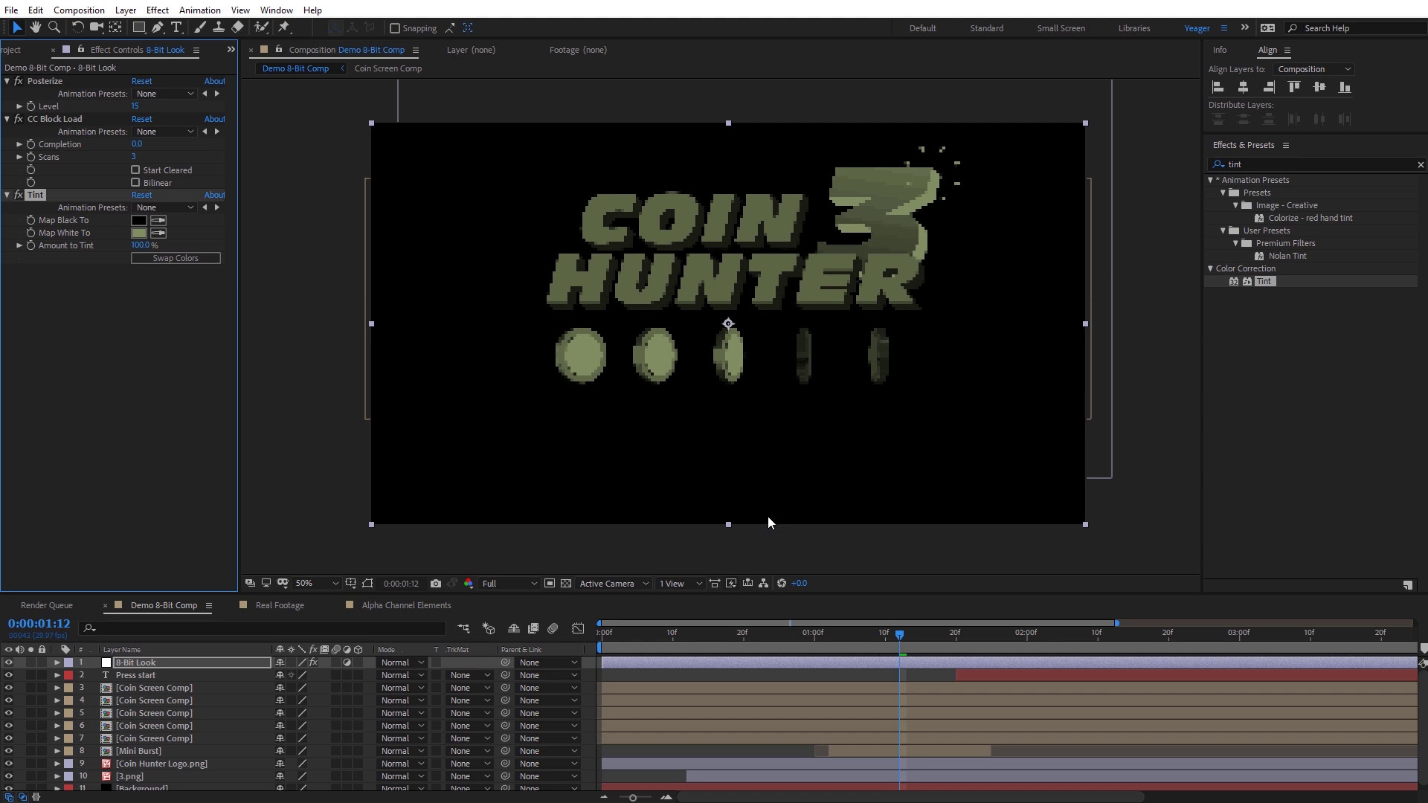
left_click(18, 199)
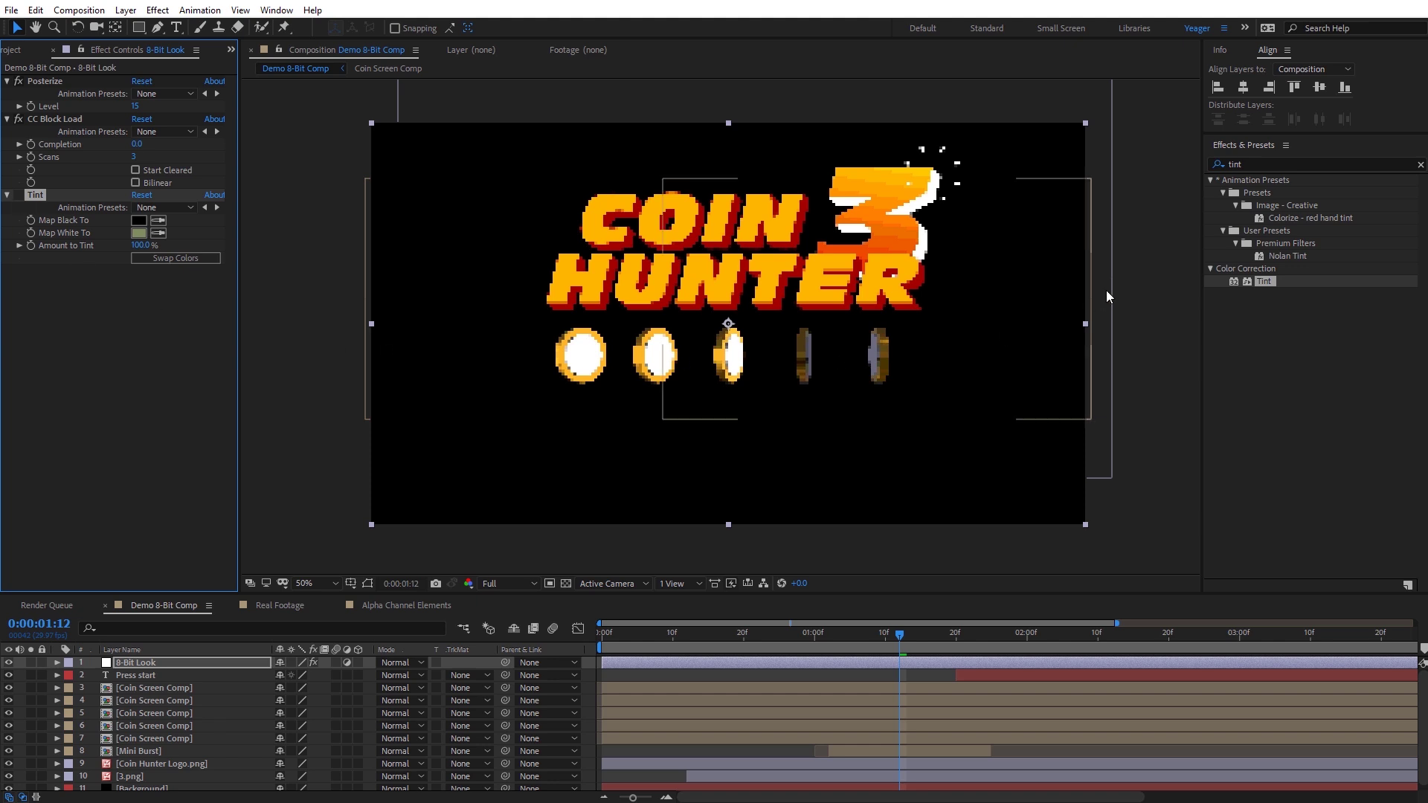
Apply Grid to the 8-Bit Look layer with Blending Mode set to Normal.
left_click(1252, 164)
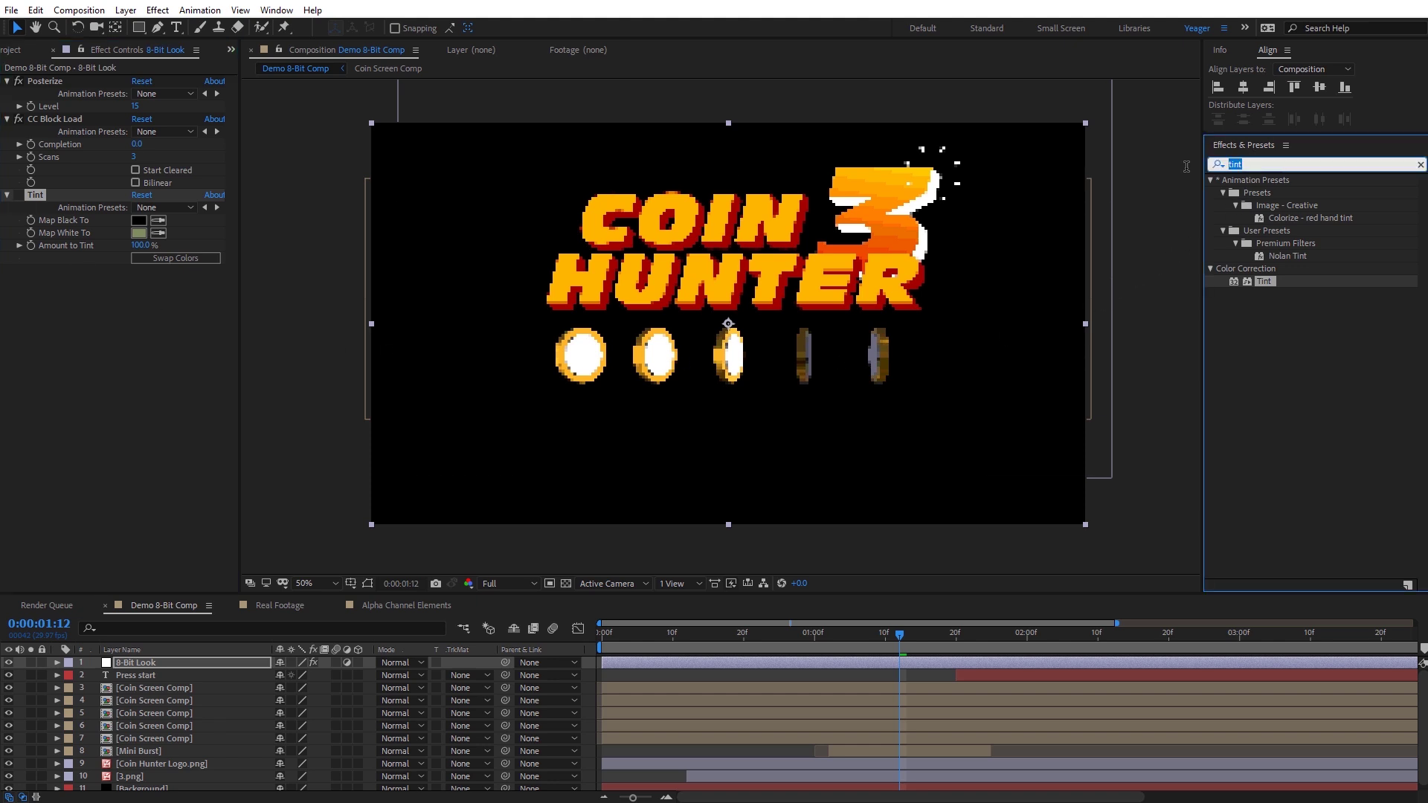
type("grid")
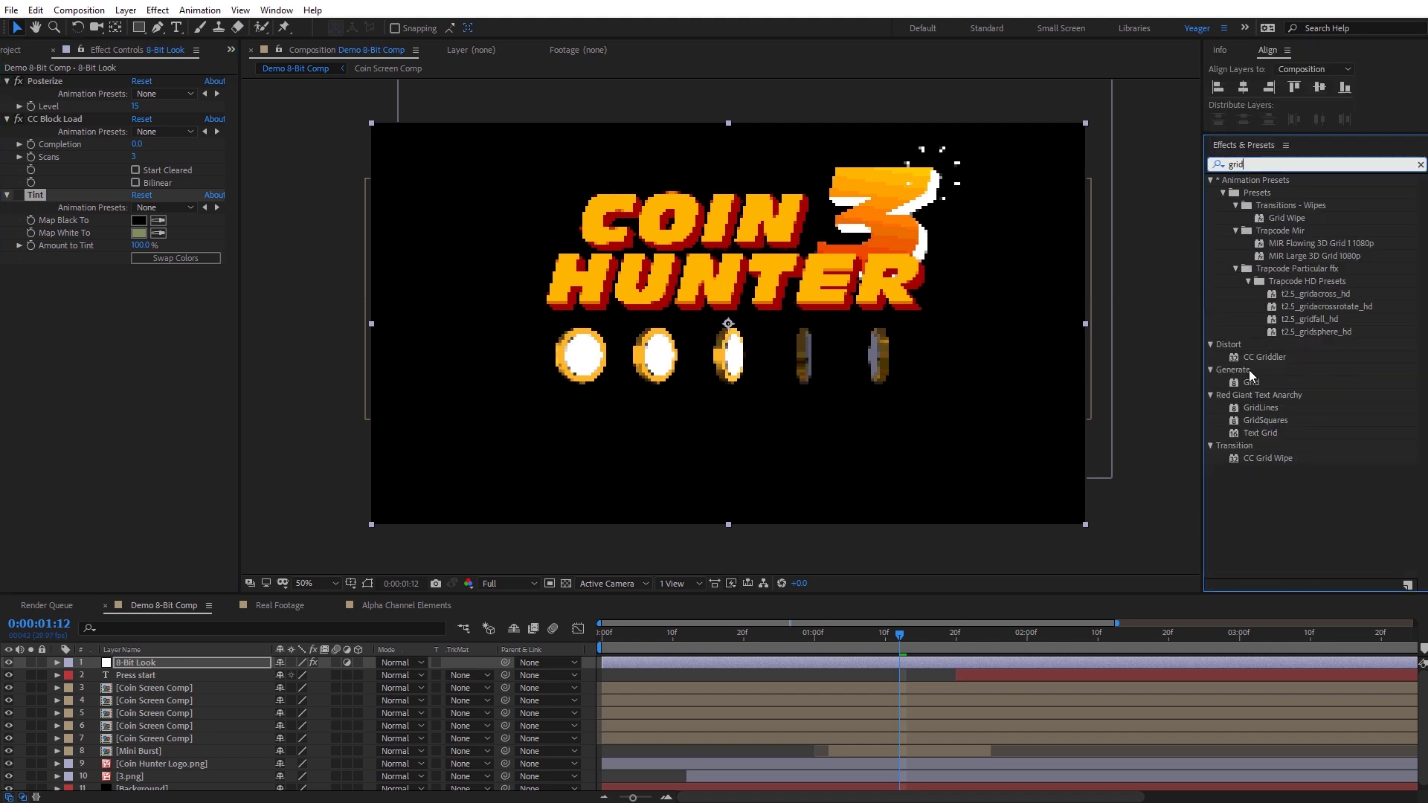
left_click_drag(1252, 381, 186, 659)
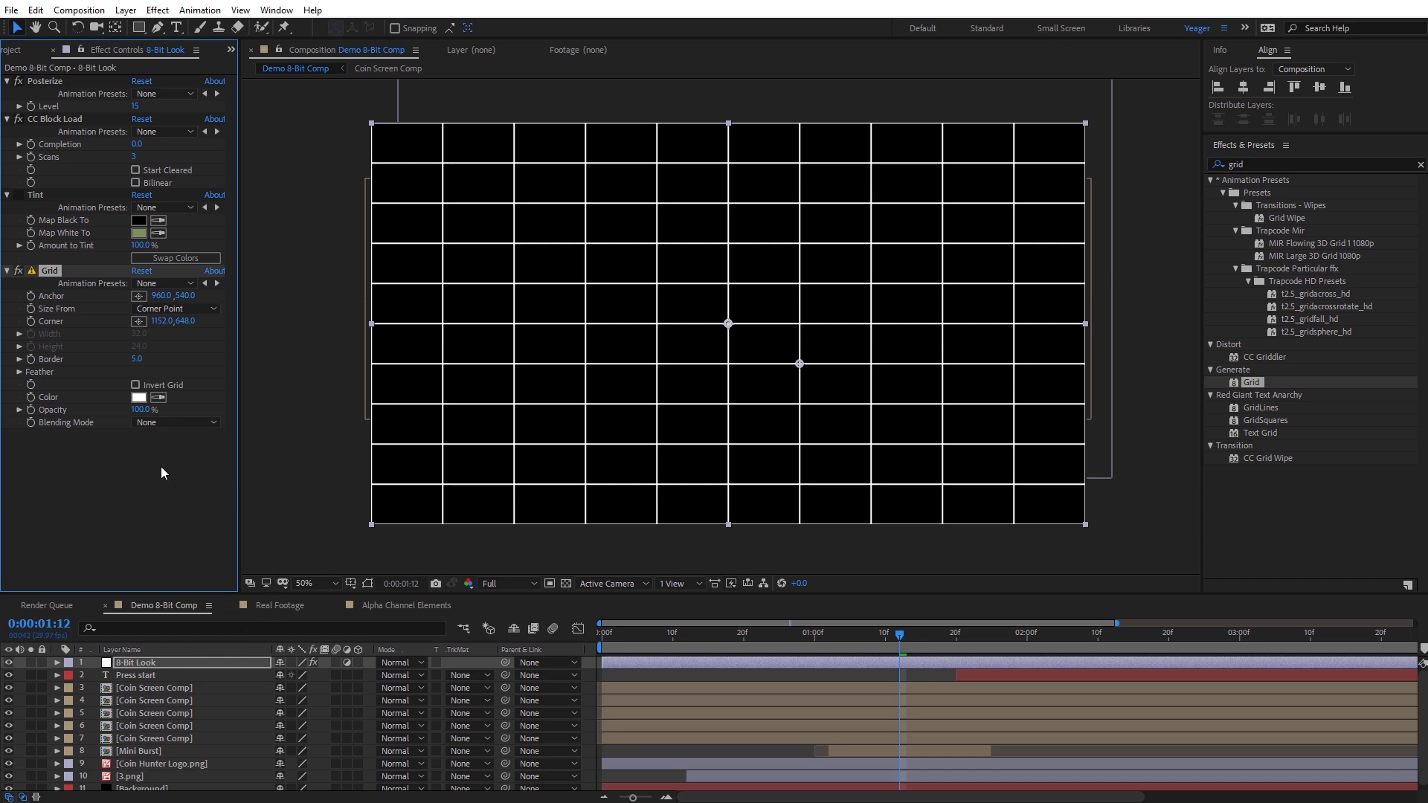
left_click(152, 422)
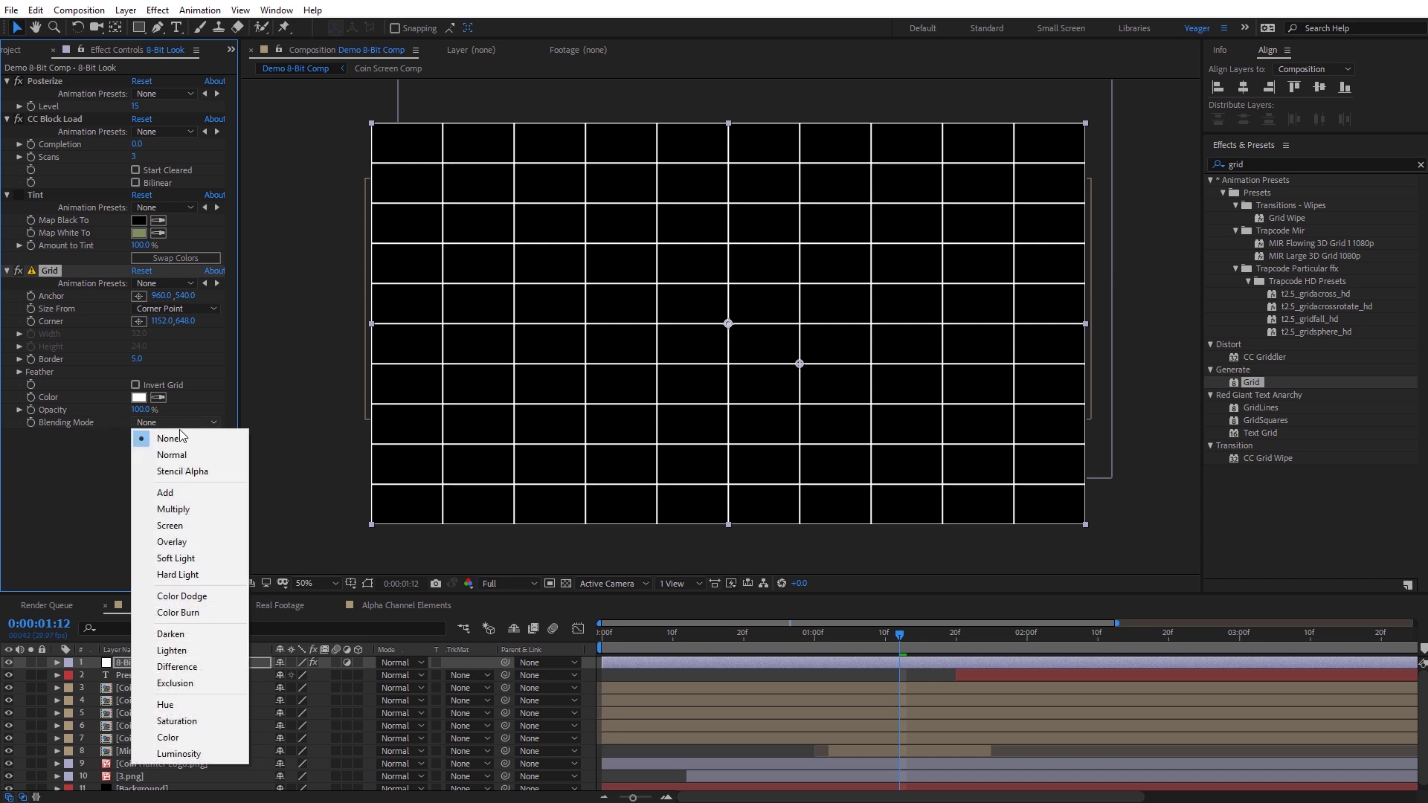
left_click(189, 454)
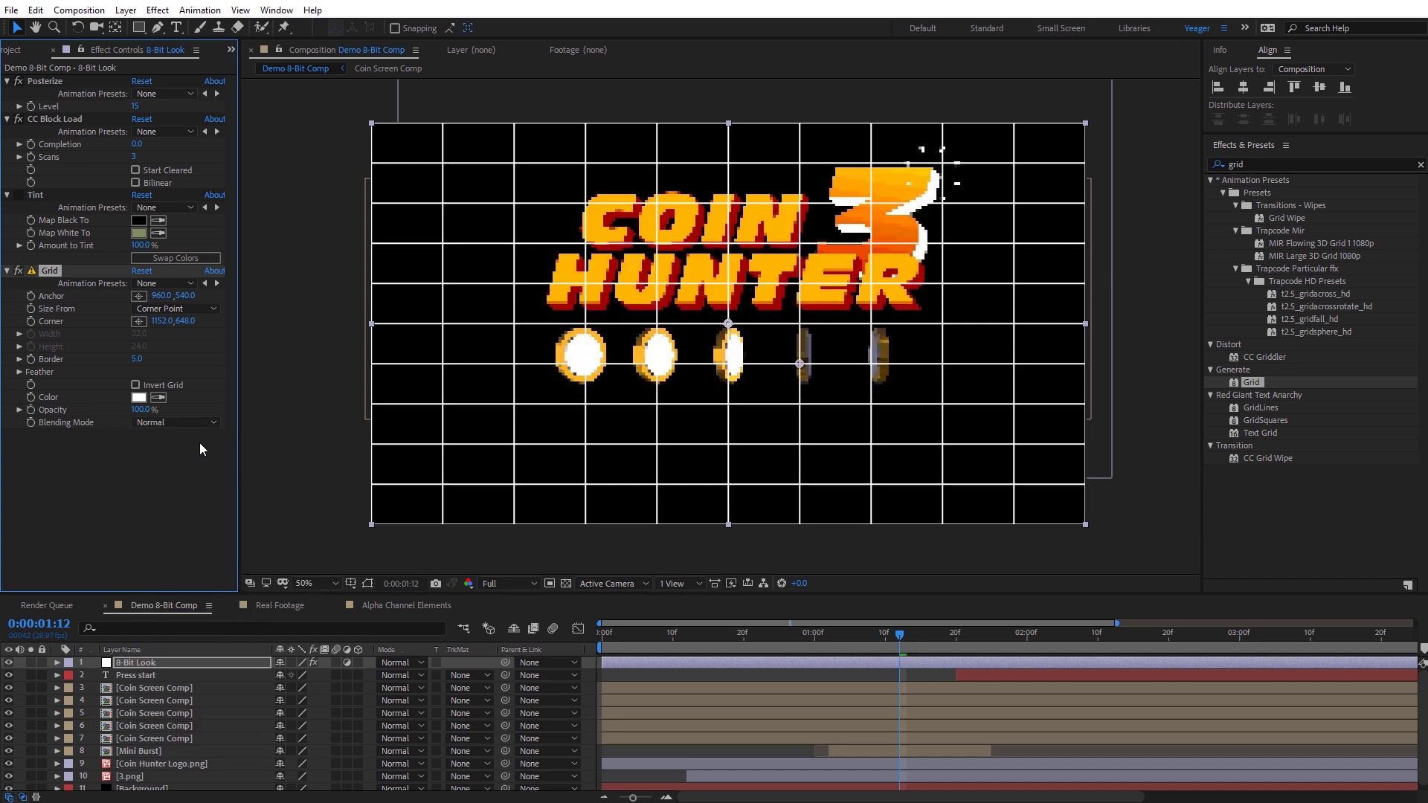
Change the grid line colour to dark grey 2F2F2F.
left_click(138, 397)
left_click(837, 480)
left_click(839, 487)
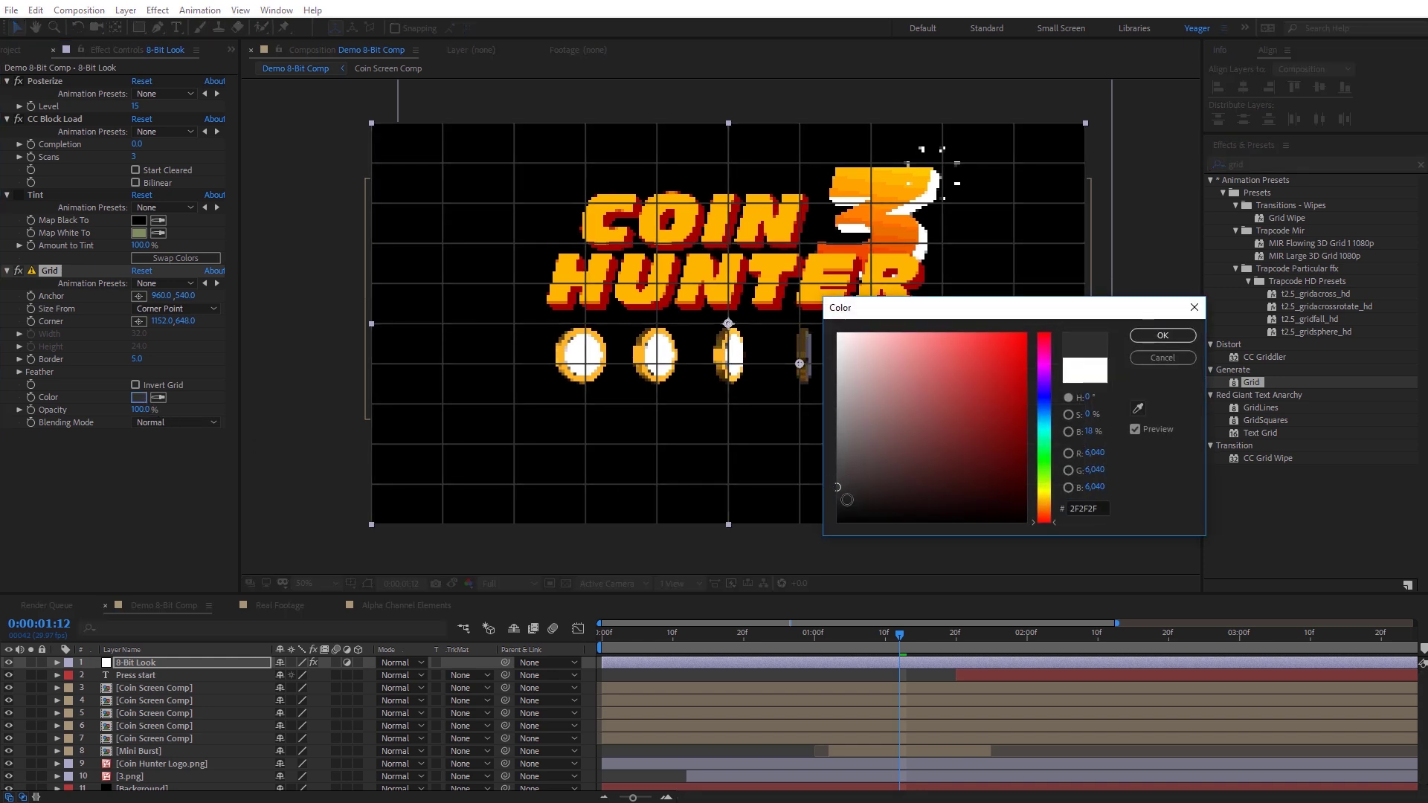
left_click(1160, 339)
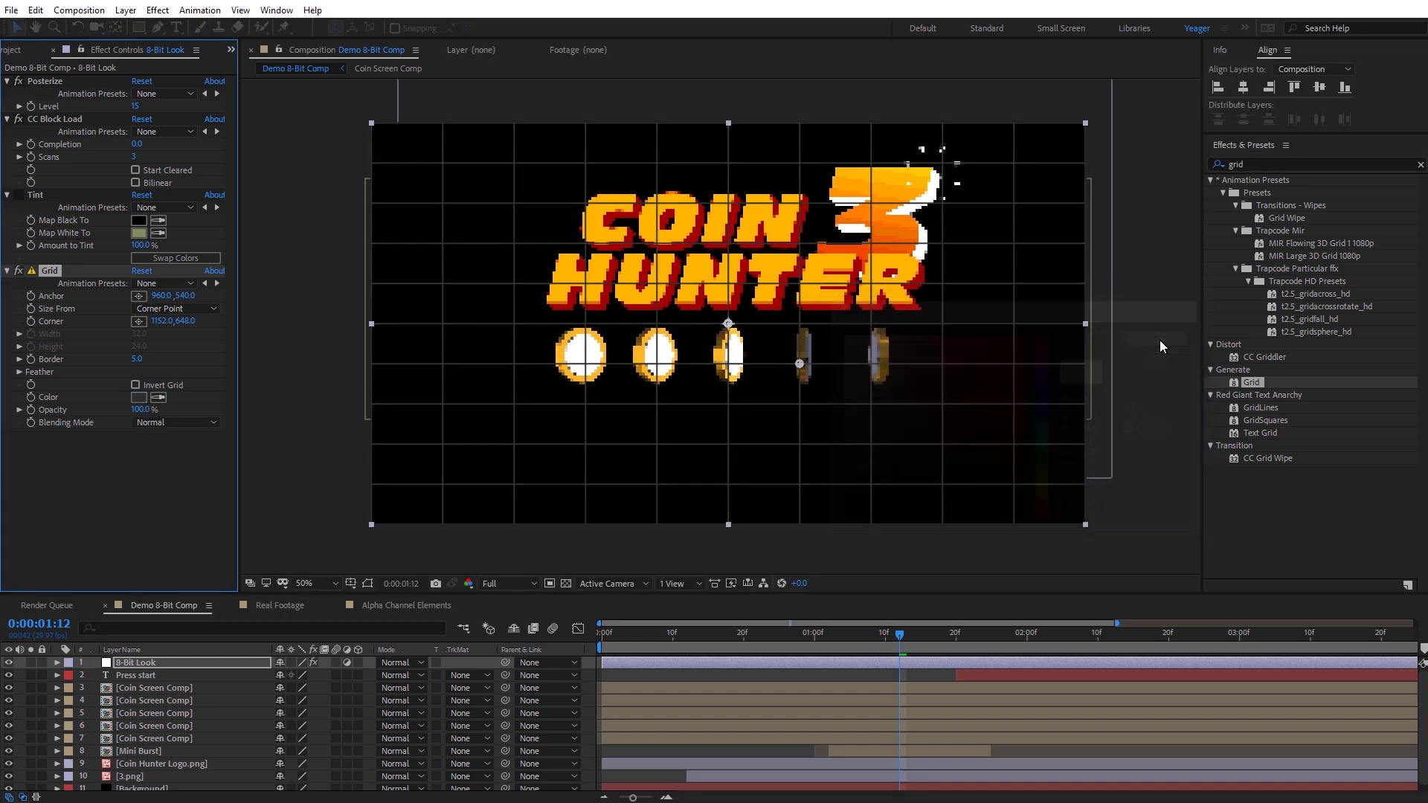
Set the grid Border to 2, zooming in to compare against a border of 1.
left_click(137, 359)
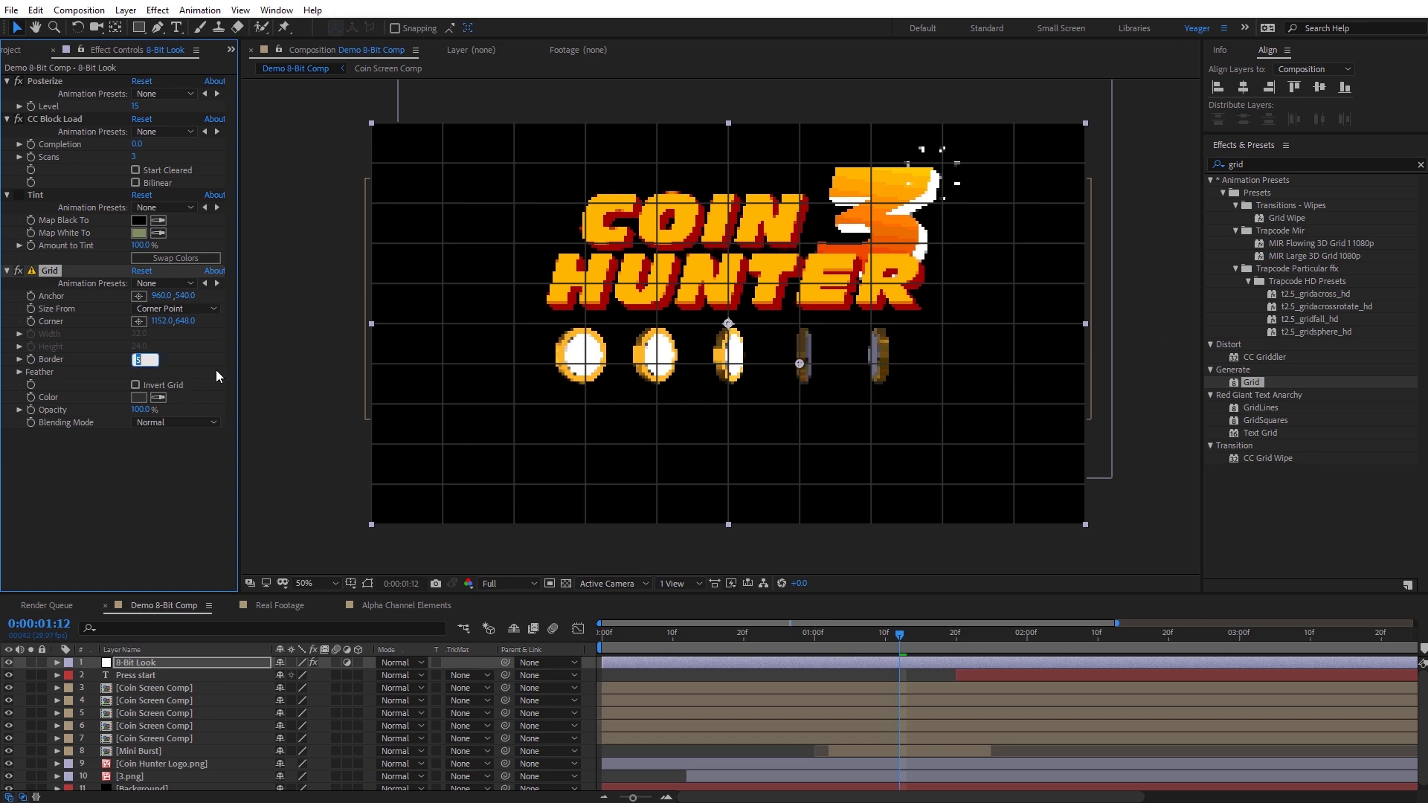
type("2")
key("Return")
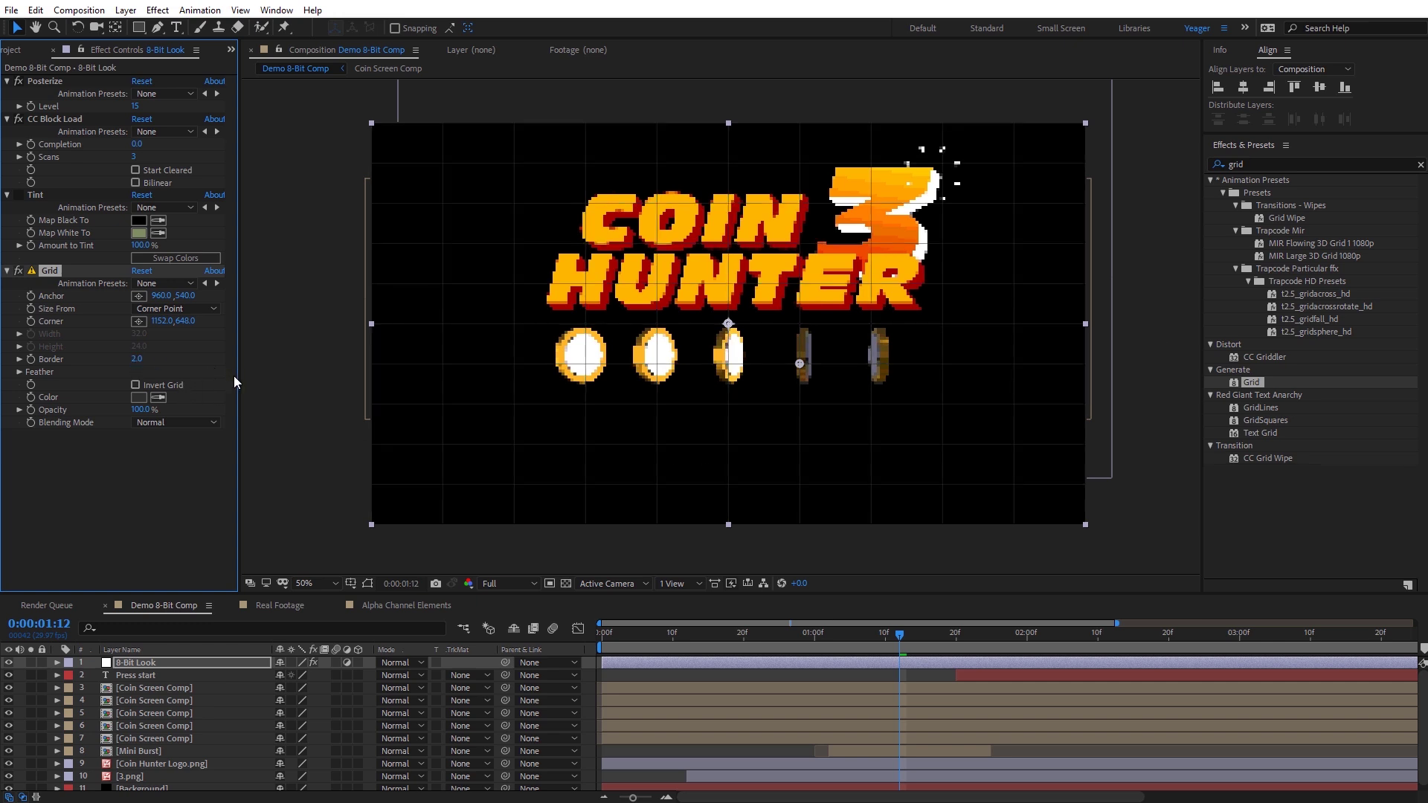
key("period")
key("period")
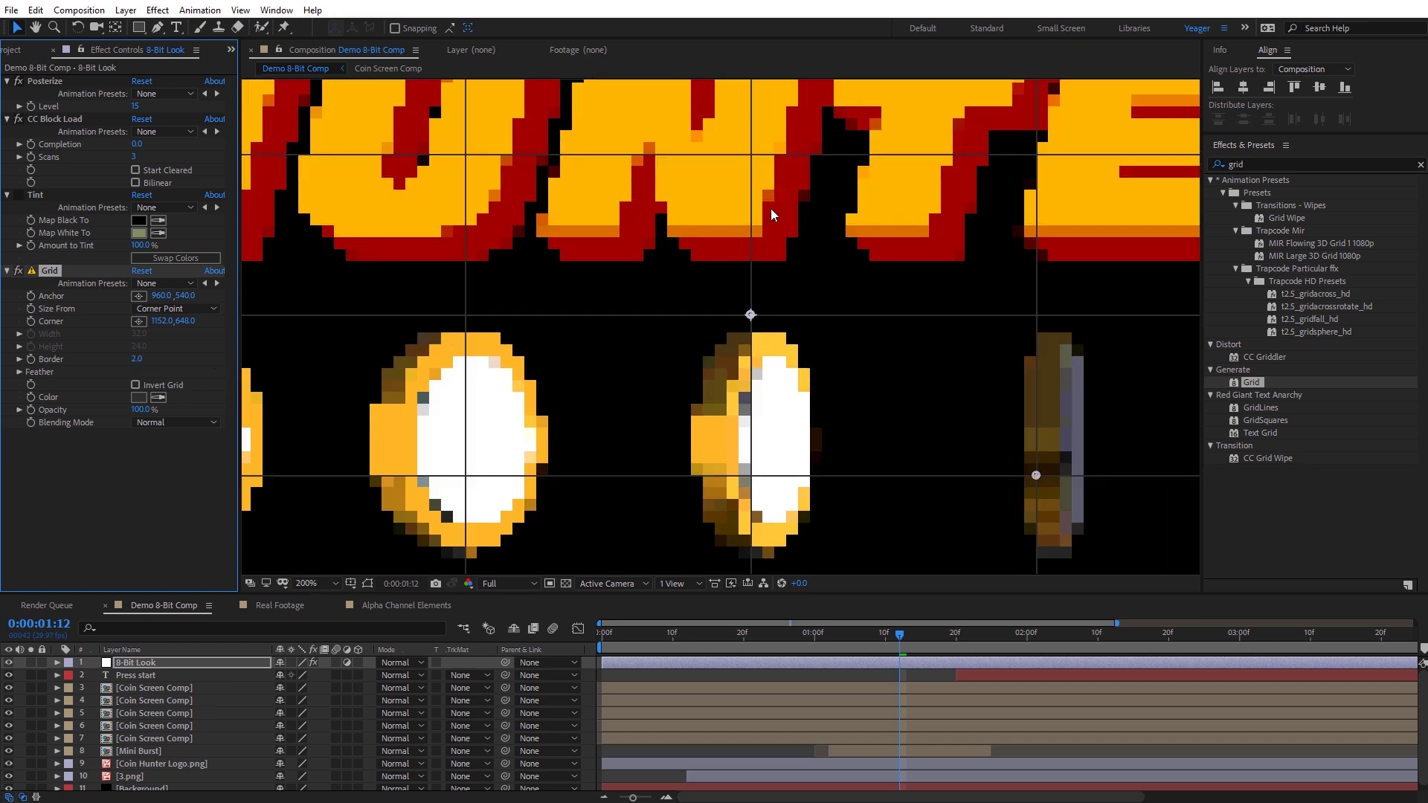
scroll(773, 204, "up", 3)
key("period")
key("period")
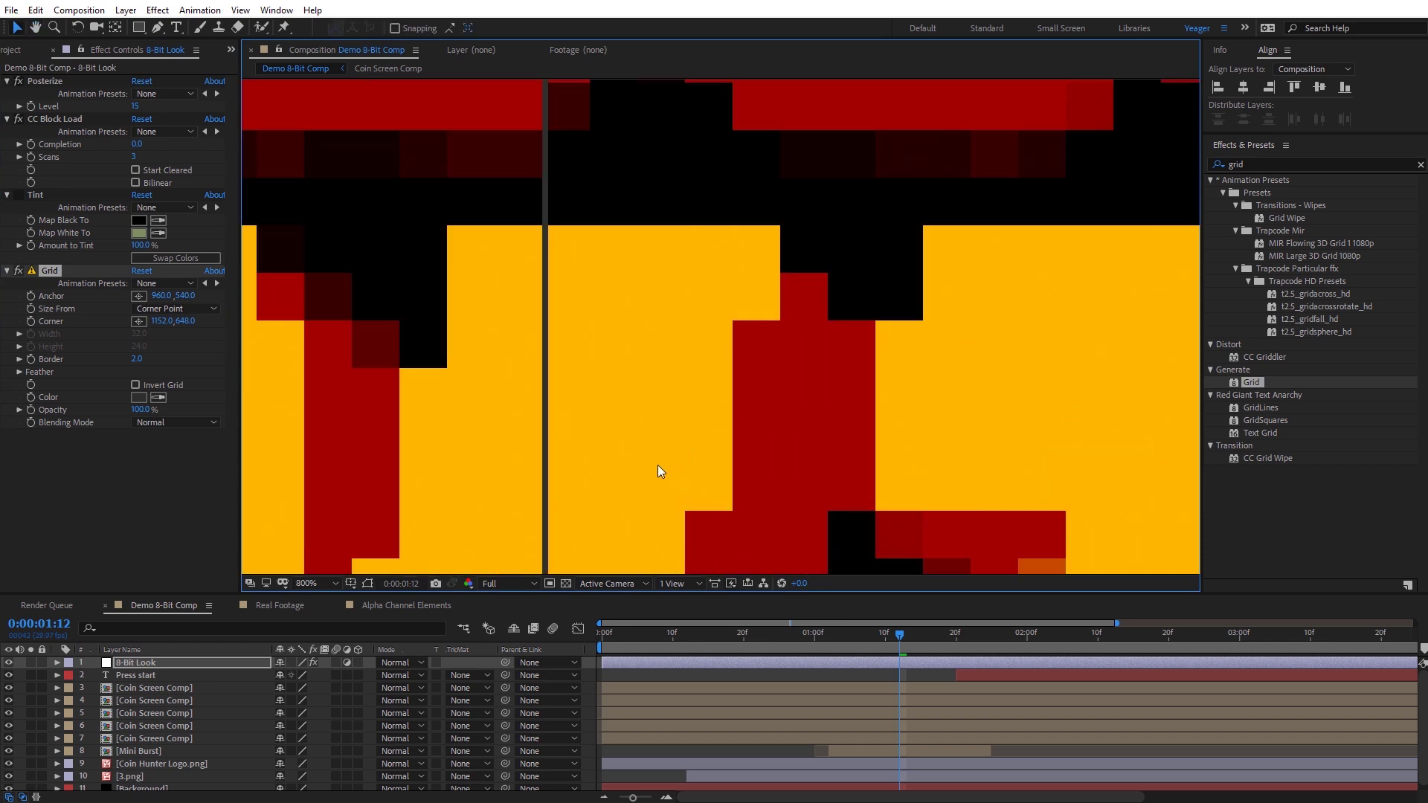
left_click_drag(641, 471, 778, 227)
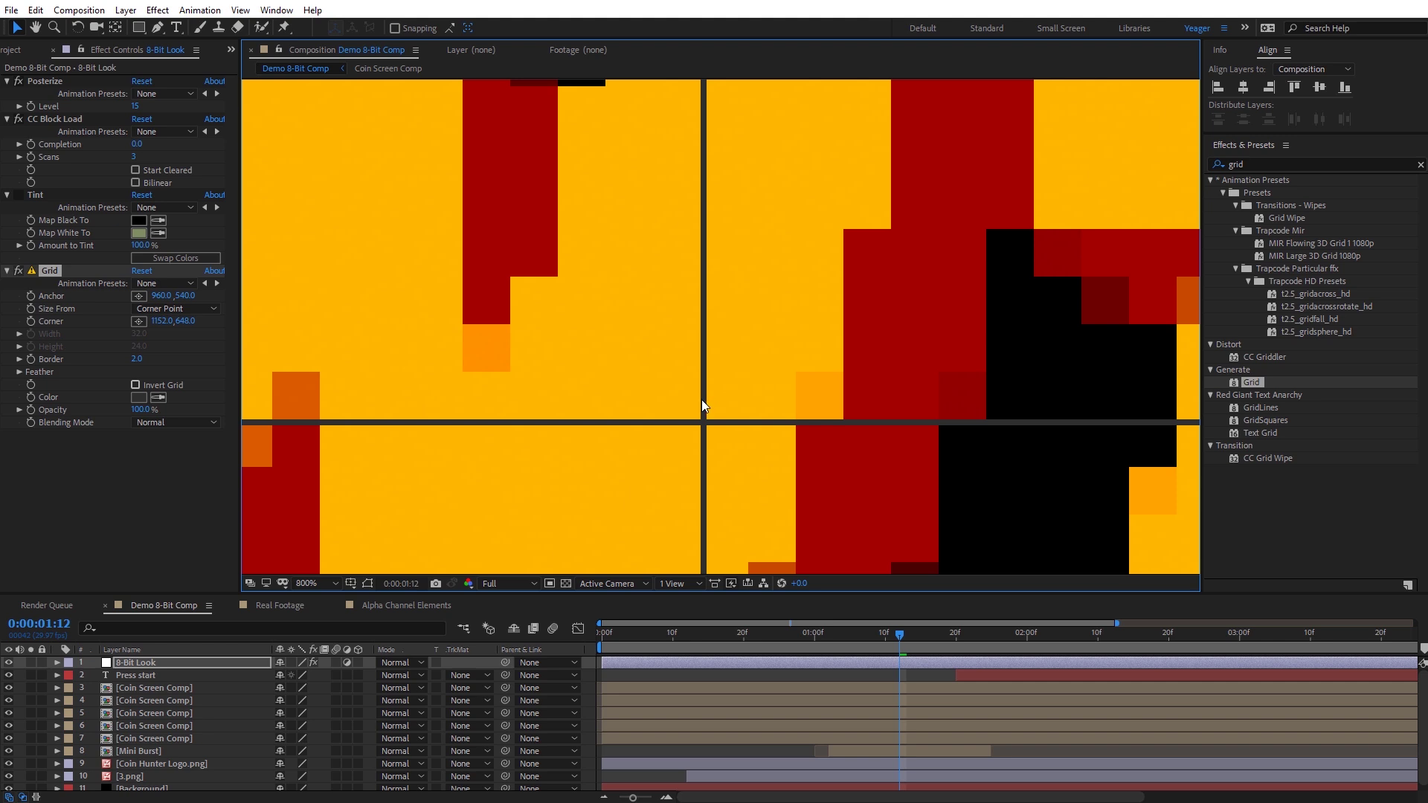
left_click(141, 360)
type("1")
key("Return")
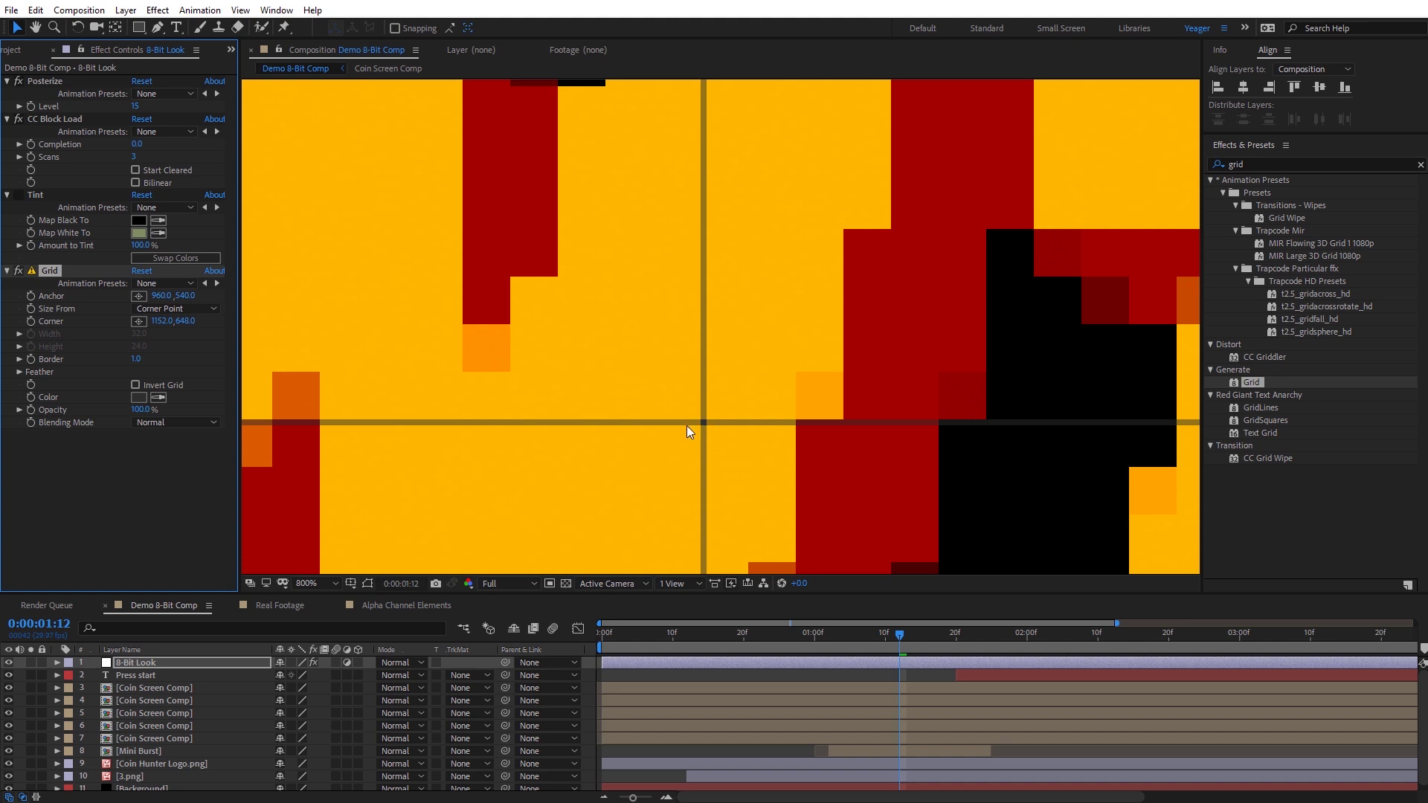
left_click(138, 360)
type("2")
key("Return")
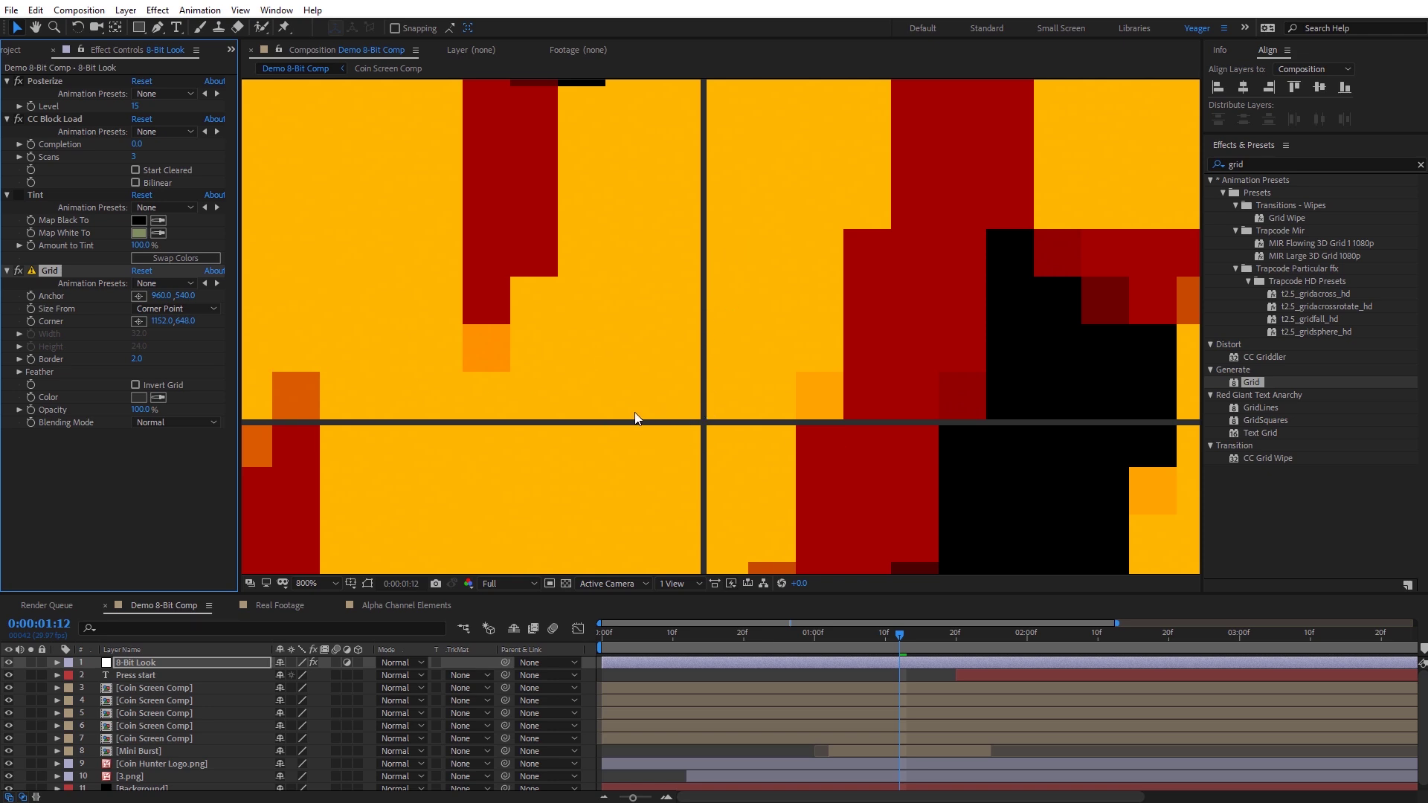
scroll(640, 416, "down", 8)
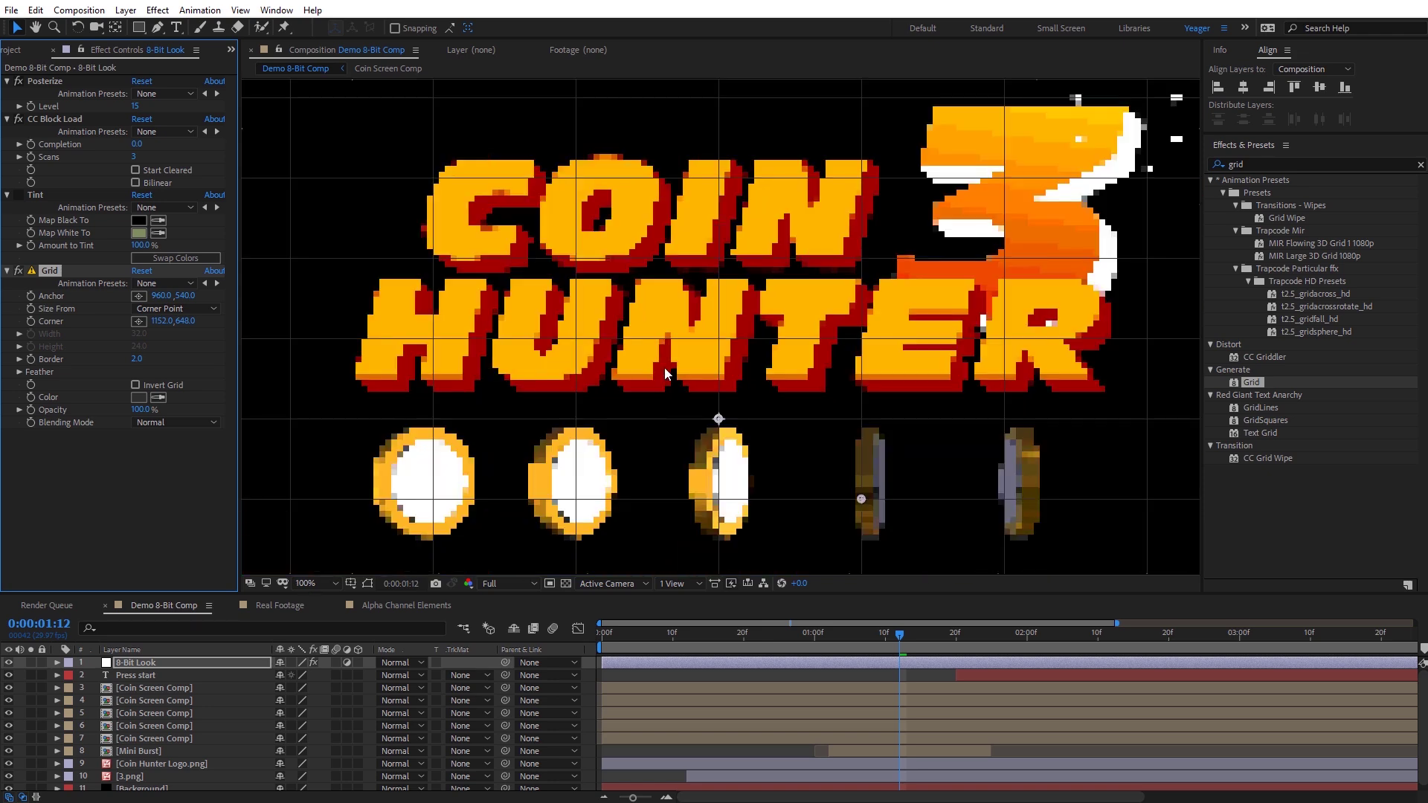
Set the Grid effect's Anchor to 0,0.
key("space")
left_click_drag(642, 306, 694, 429)
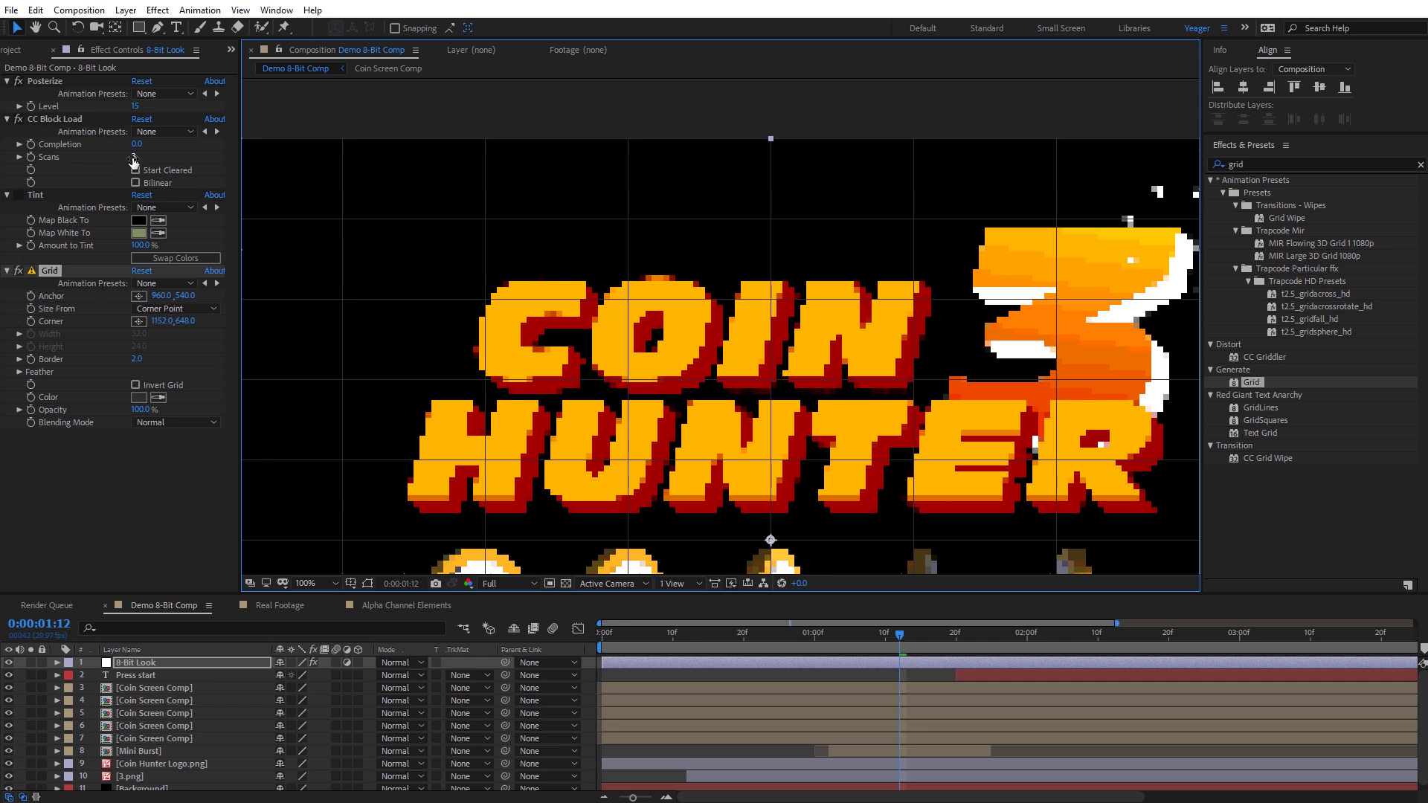
scroll(739, 410, "up", 4)
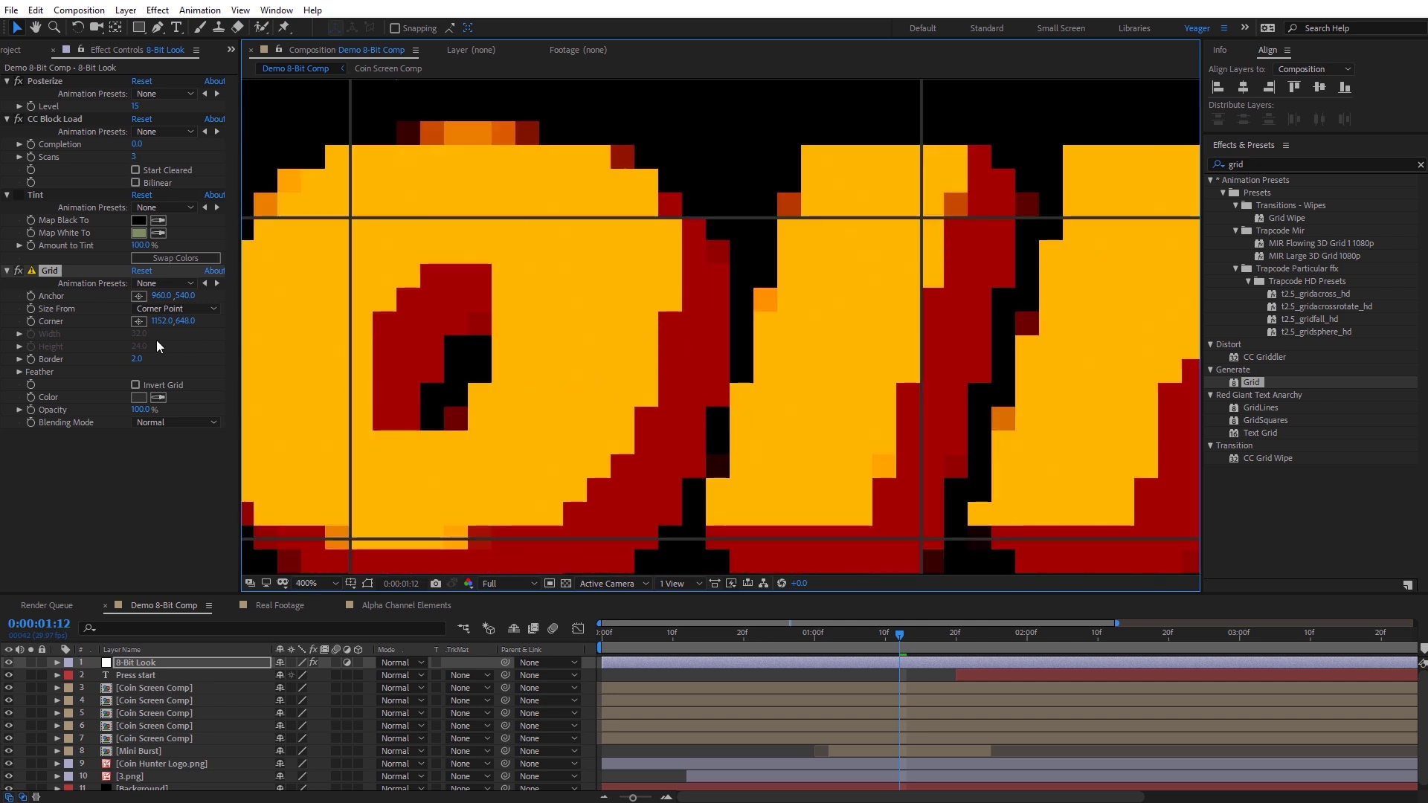
left_click(166, 296)
type("0")
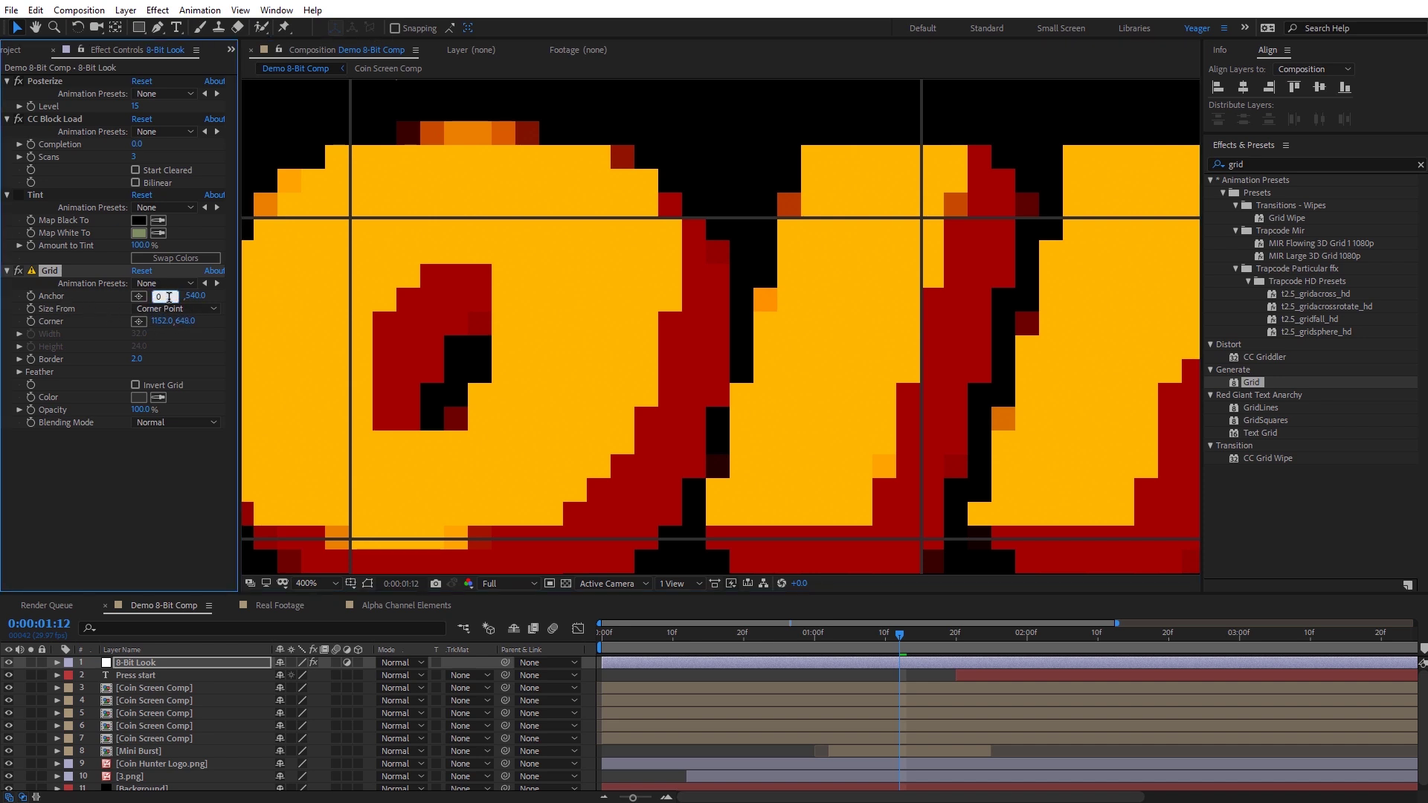
key("Tab")
type("0")
key("Return")
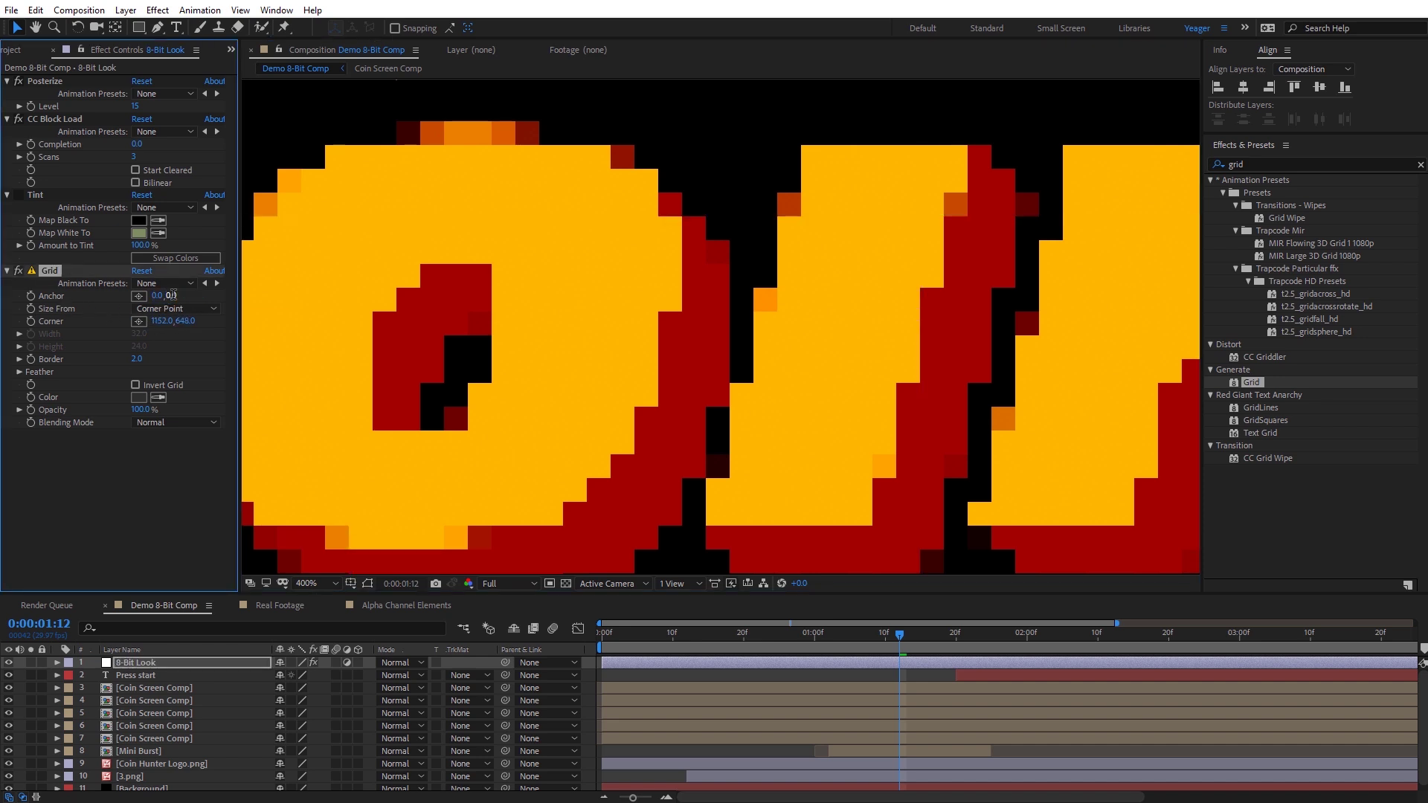
Set the Grid Corner to 8,8 for square cells, then zoom back out to the full frame.
left_click(162, 321)
type("8")
left_click(194, 322)
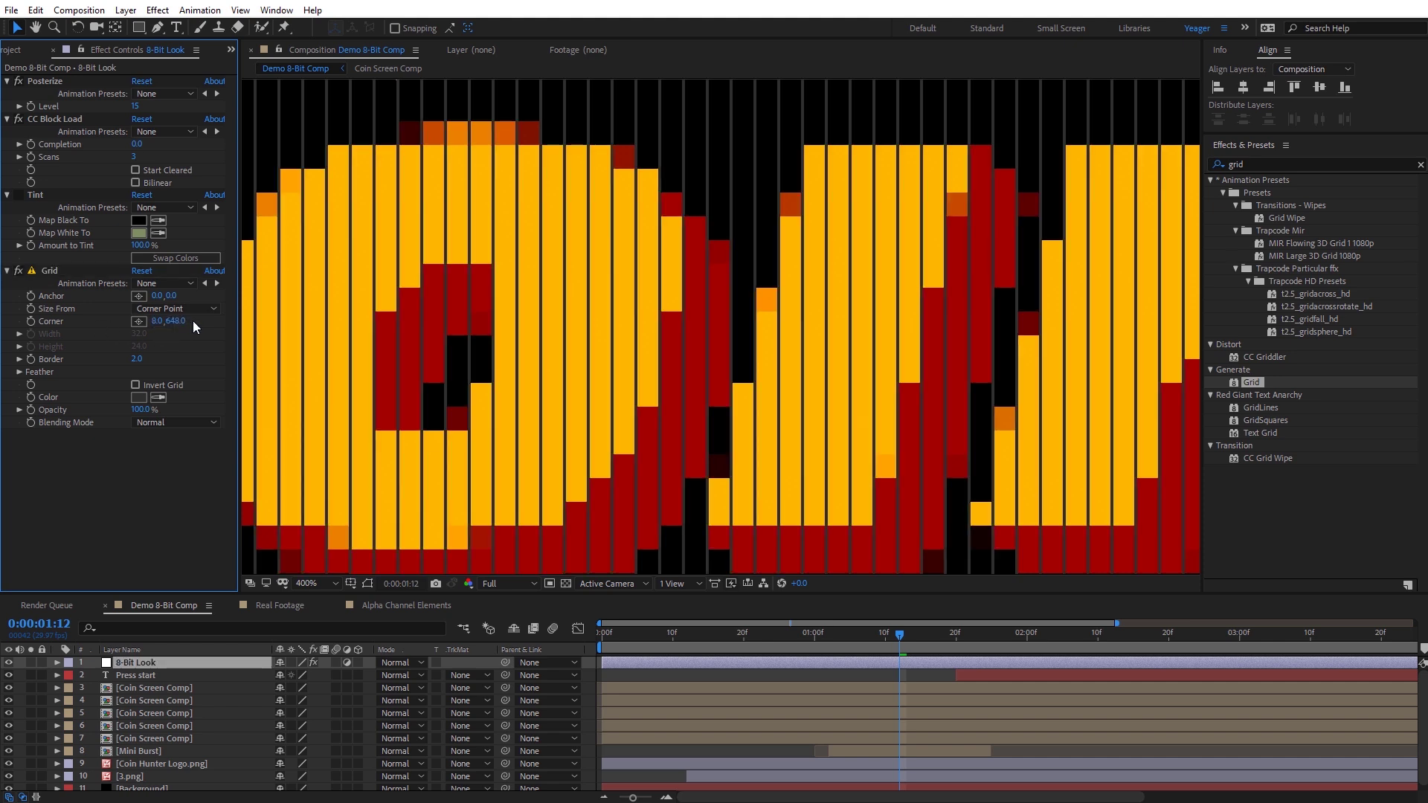
type("8")
key("Return")
scroll(678, 345, "down", 3)
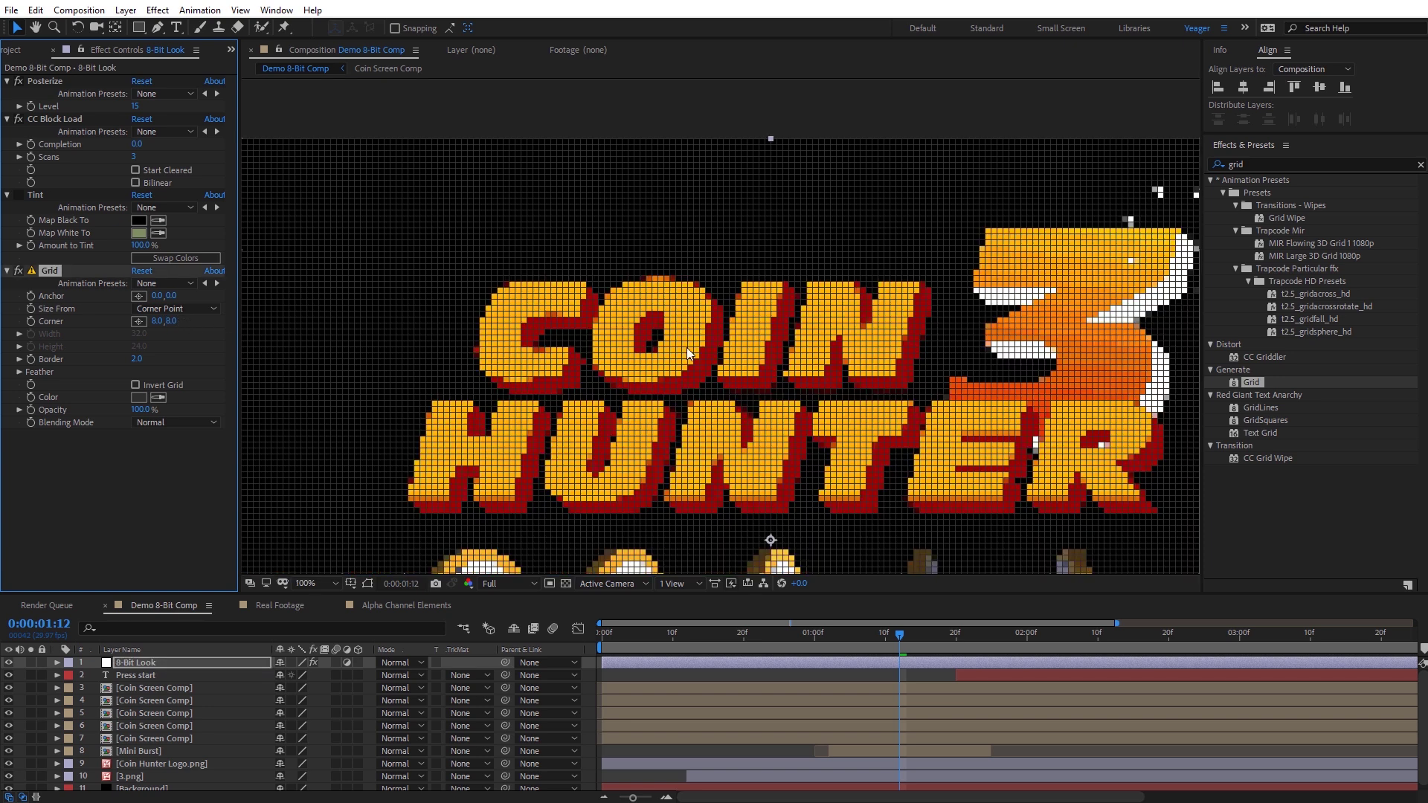
key("h")
left_click_drag(822, 371, 811, 319)
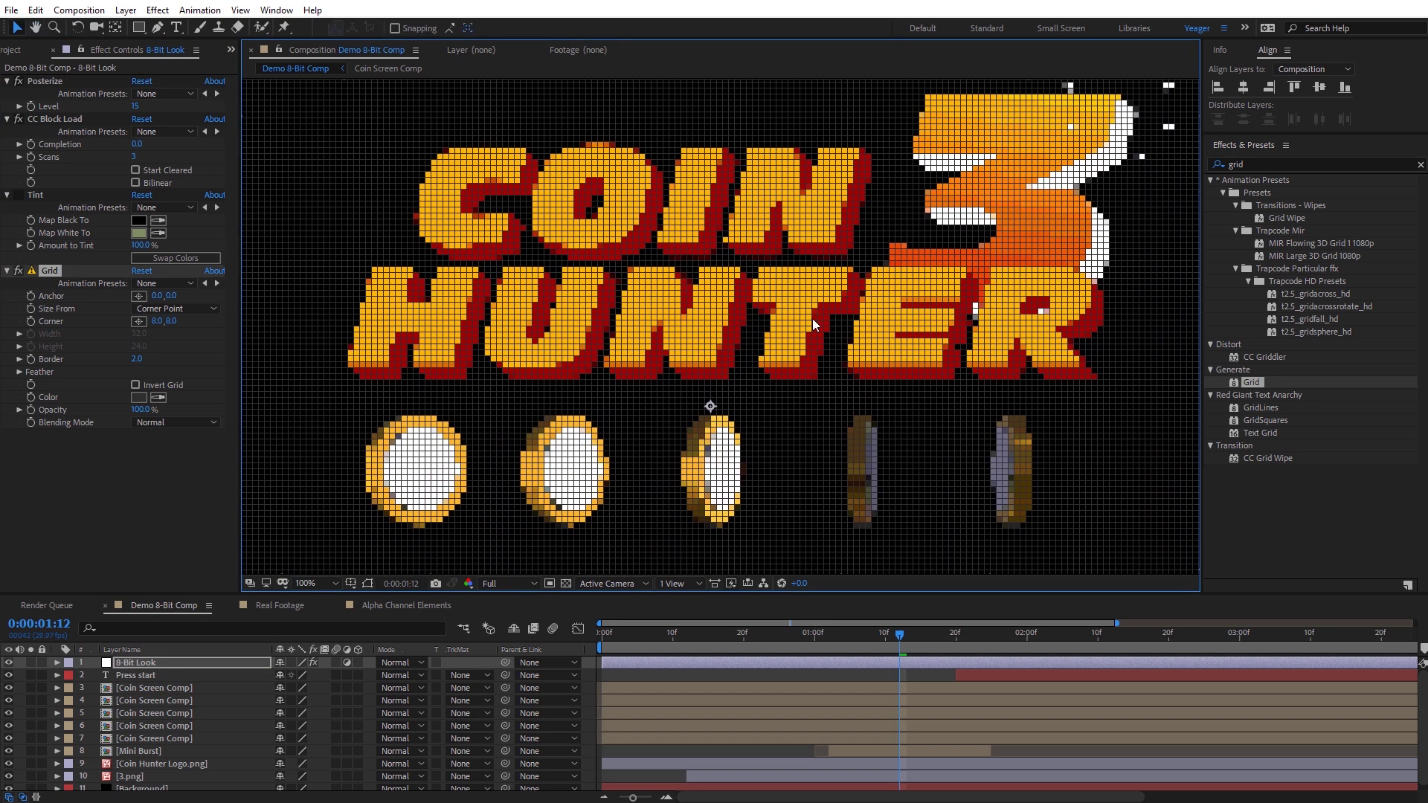
scroll(812, 318, "down", 1)
left_click_drag(834, 378, 827, 350)
key("v")
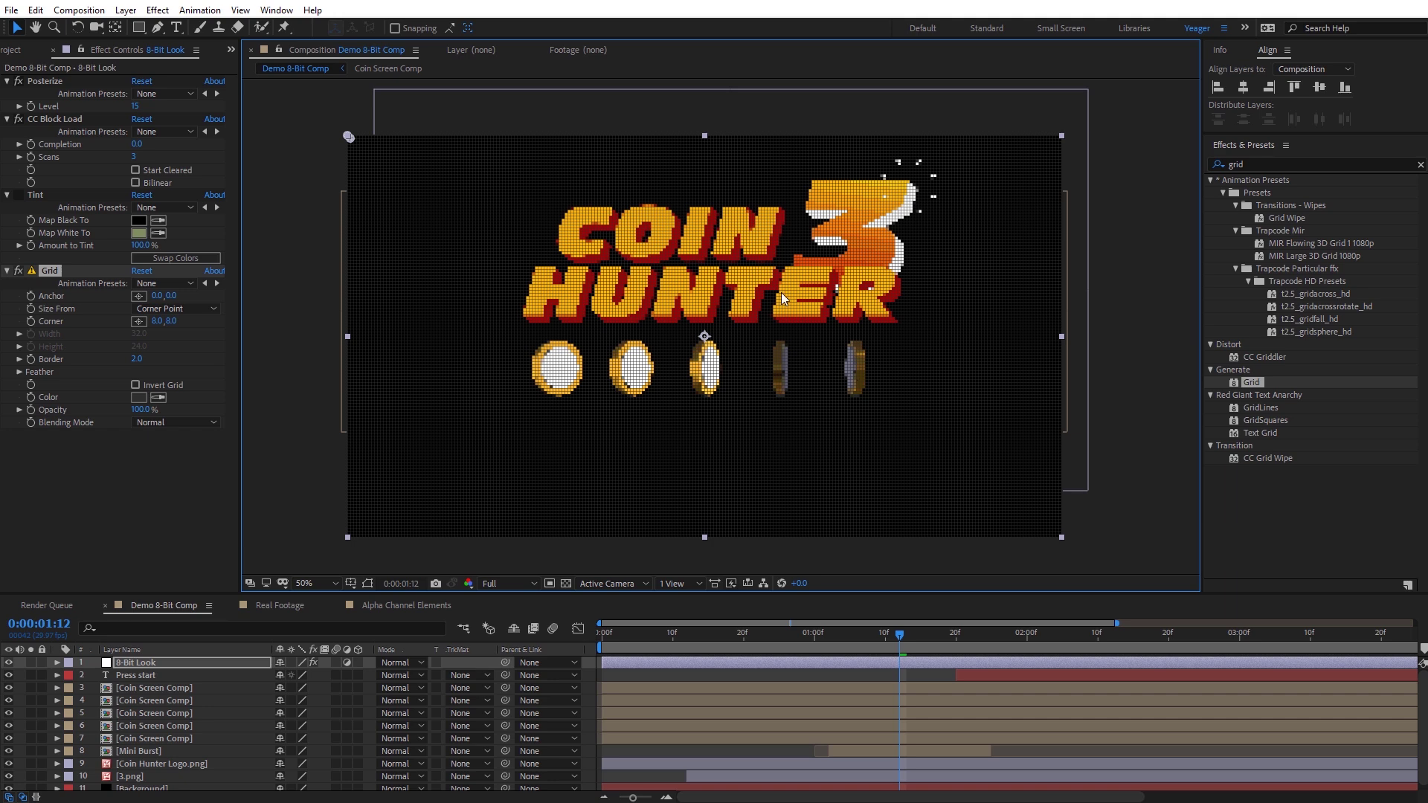
Deselect the layer, scrub back to 0:00:00:29, and zoom to 100% on the coins.
left_click(1109, 390)
left_click_drag(886, 643, 808, 638)
key("slash")
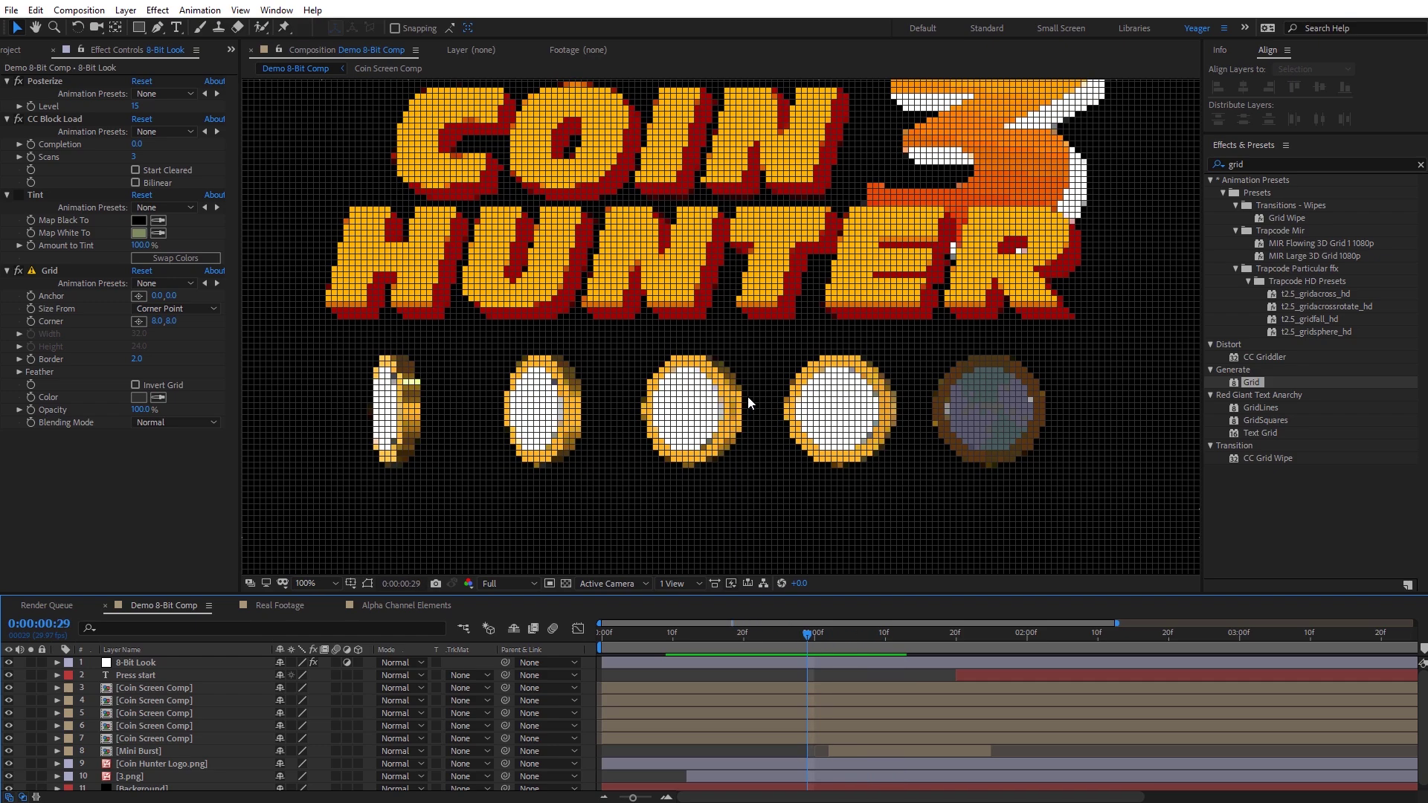
left_click_drag(797, 303, 793, 361)
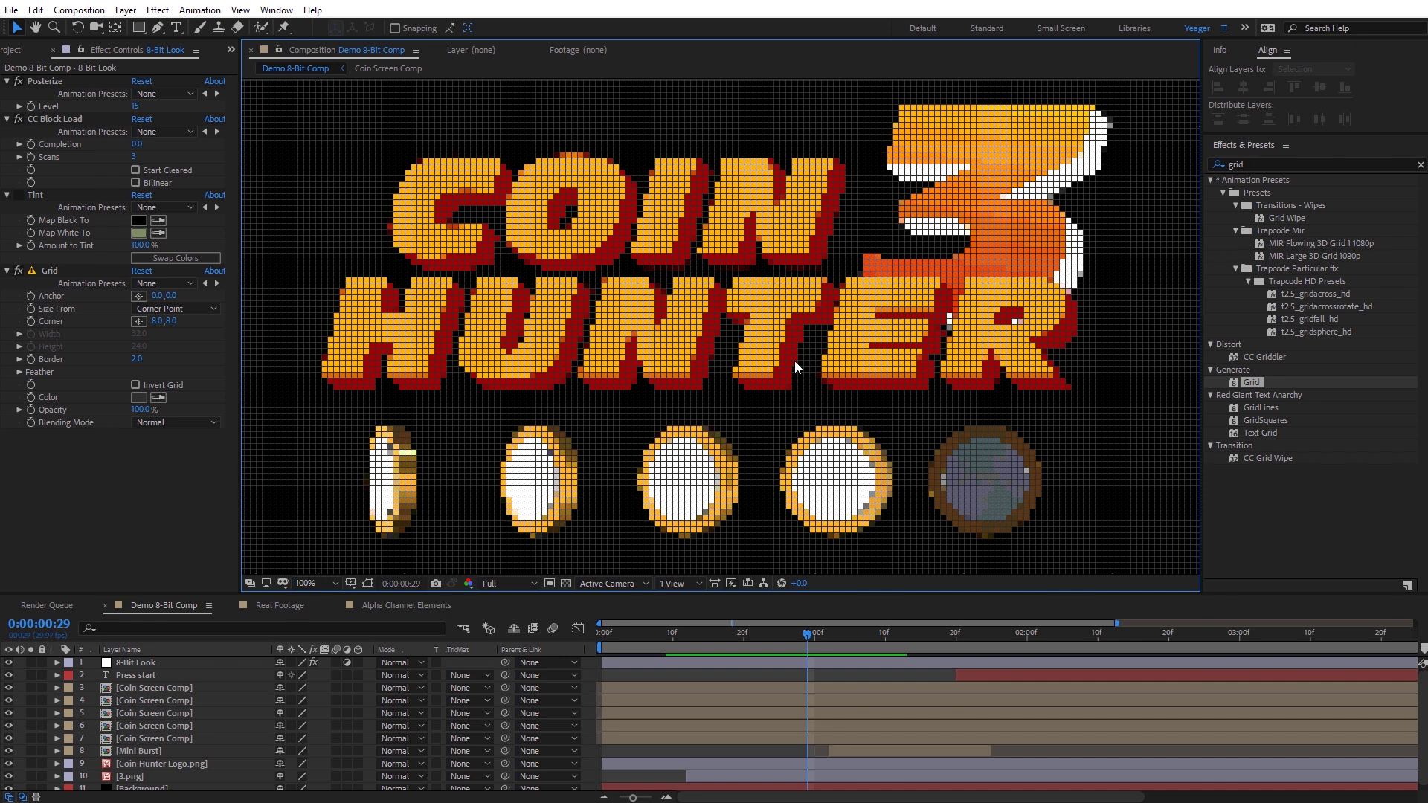
Apply Posterize Time to the 8-Bit Look layer with Frame Rate 15.
left_click(1254, 164)
type("po")
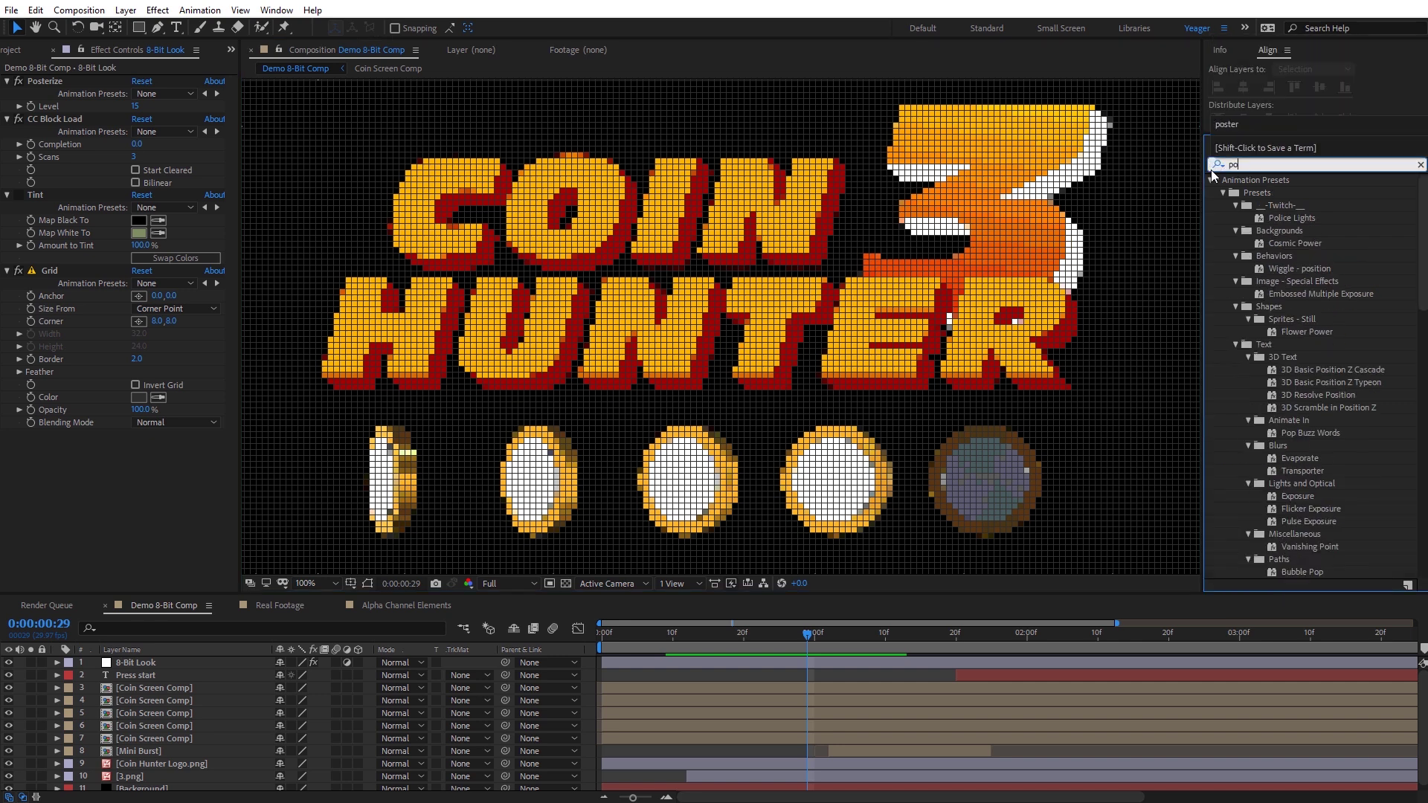
type("ster")
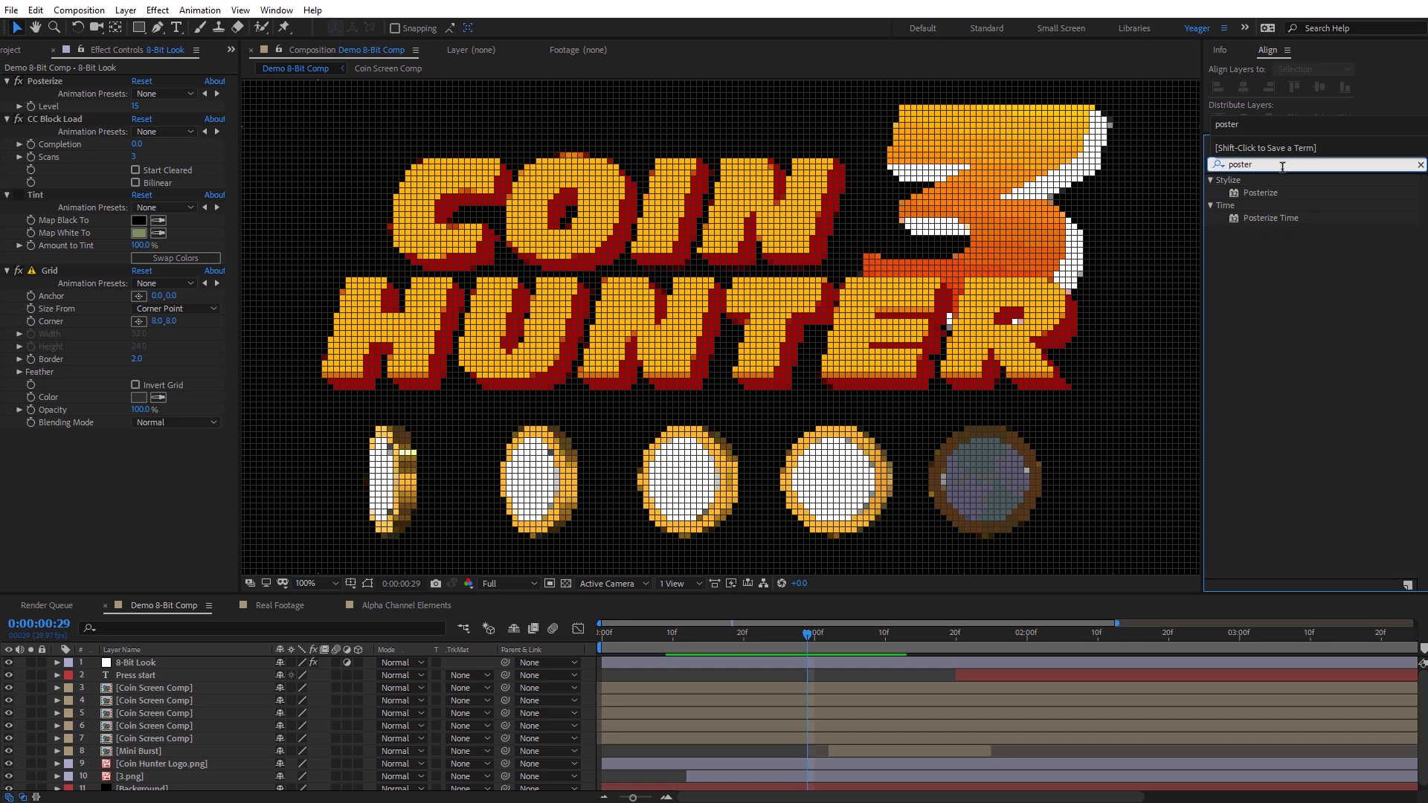
left_click_drag(1270, 219, 118, 493)
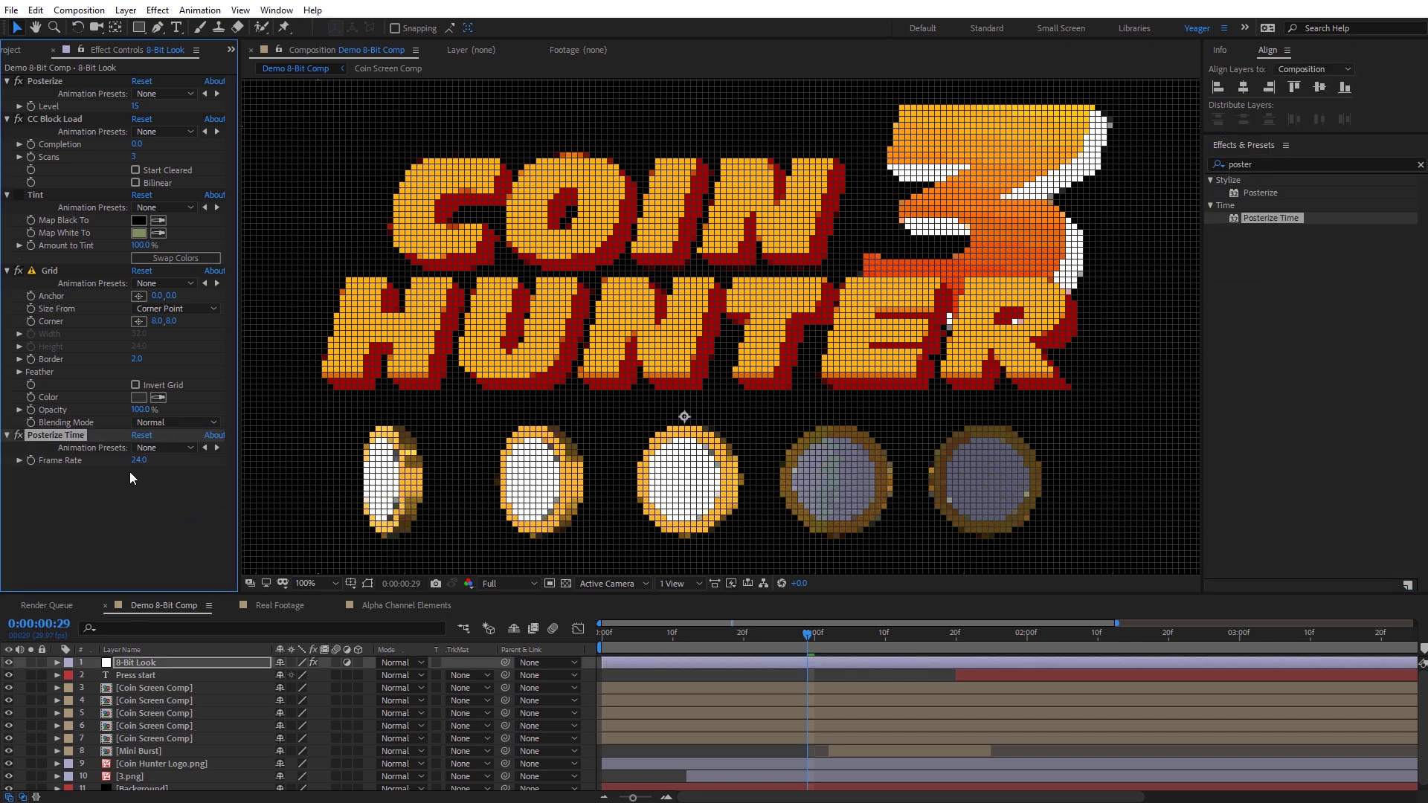
type("15")
key("Return")
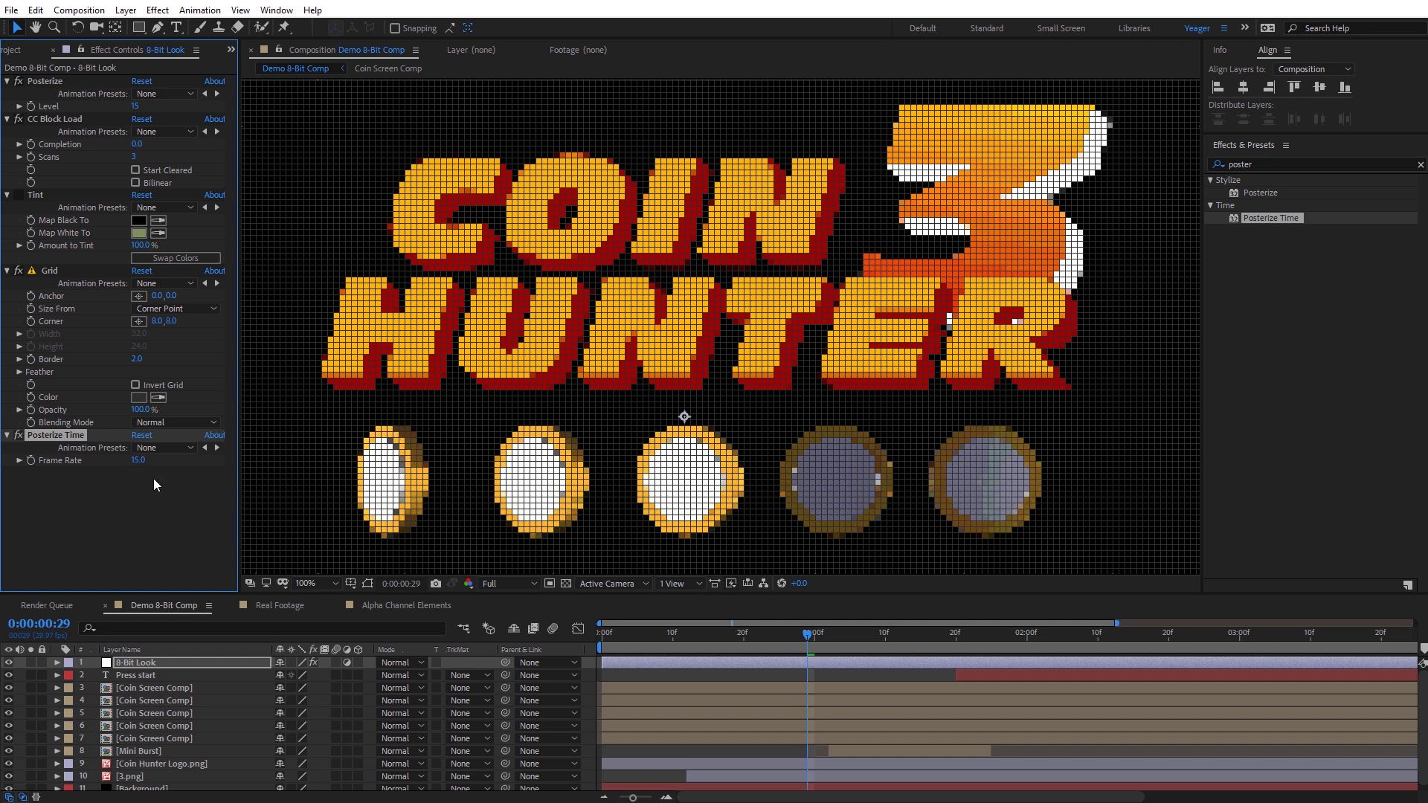
scroll(633, 457, "down", 2)
left_click_drag(832, 485, 836, 457)
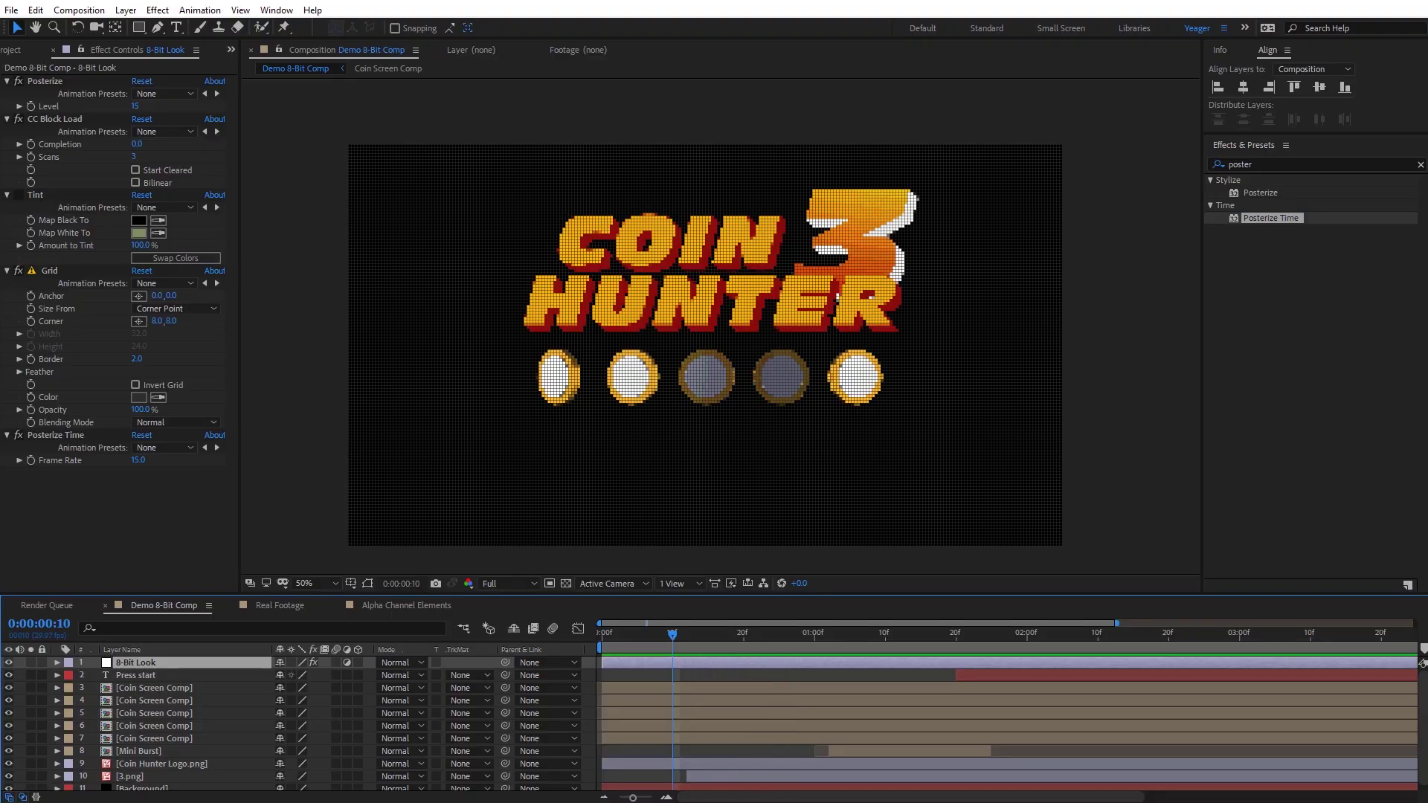
left_click(390, 463)
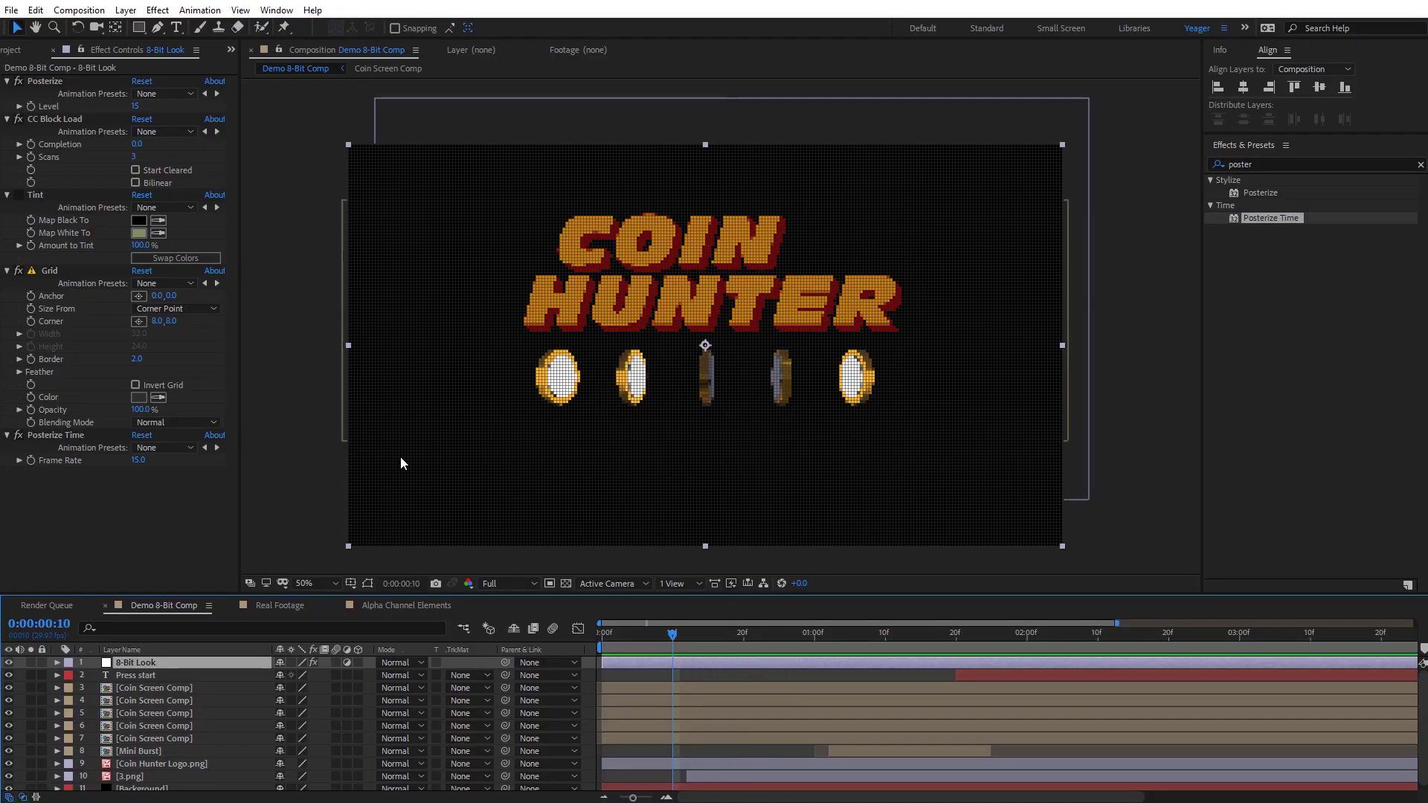
mouse_move(673, 632)
left_mouse_down()
mouse_move(891, 644)
mouse_move(632, 632)
mouse_move(670, 638)
left_mouse_up()
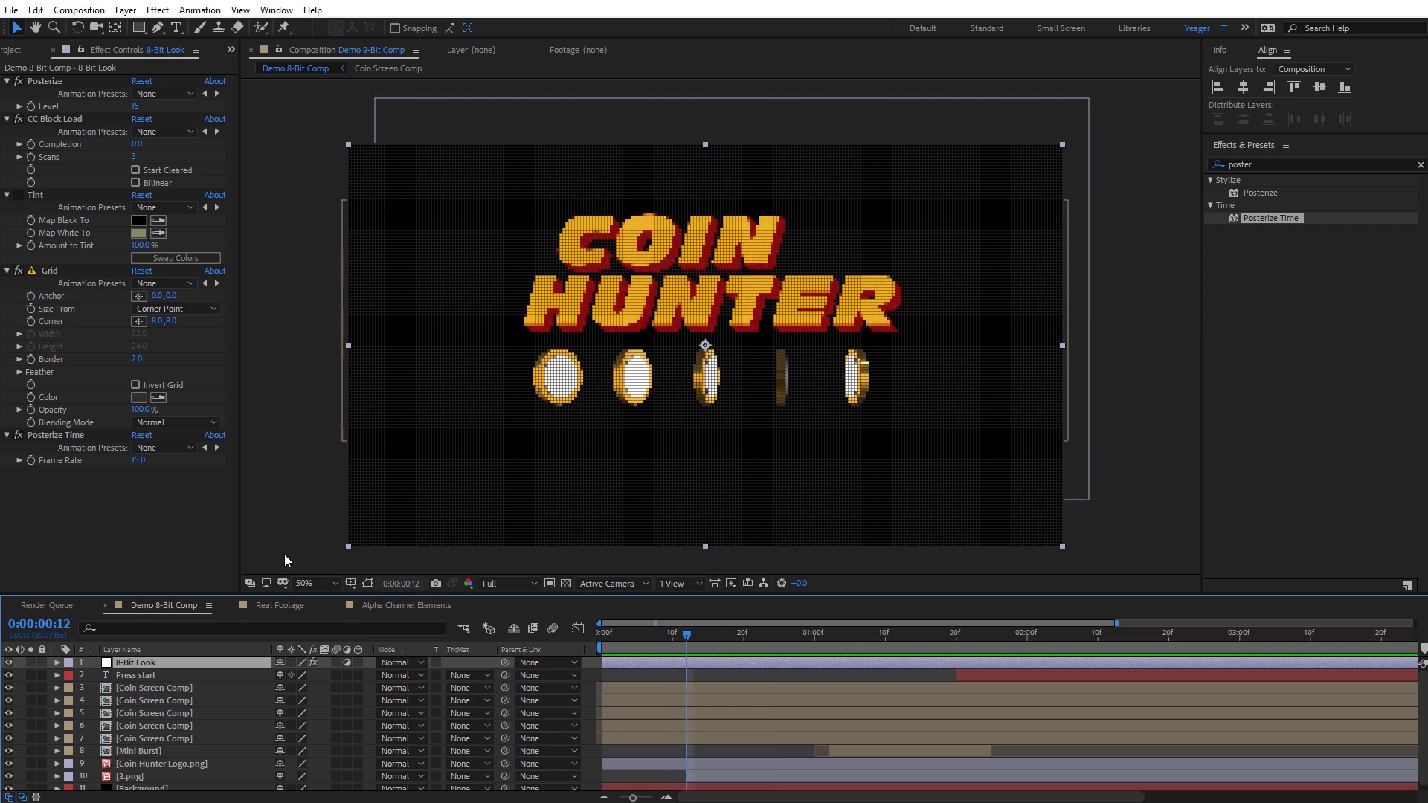
left_click_drag(692, 636, 744, 641)
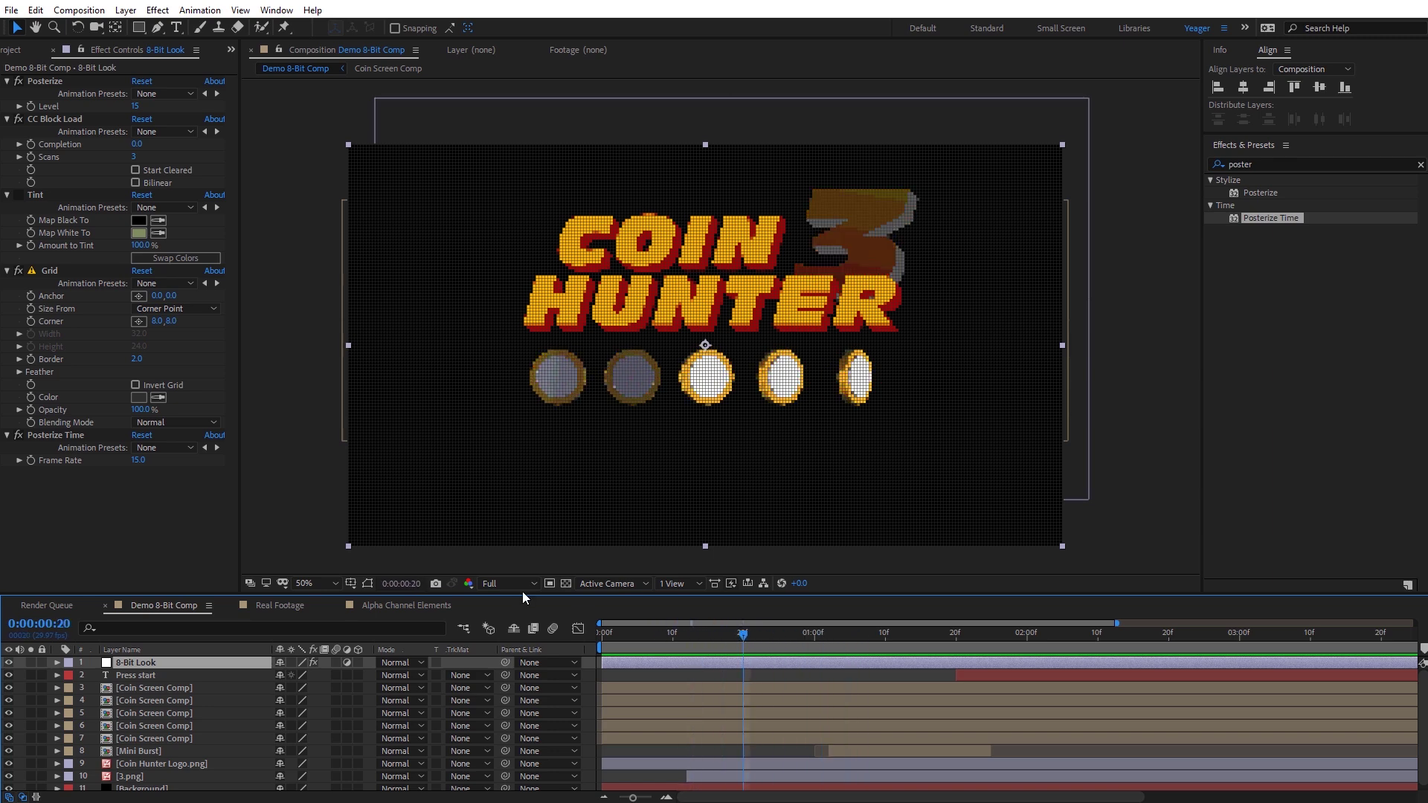
Lower Posterize Time to 8 fps, re-enable the olive Tint, and preview the animation.
left_click(136, 461)
type("8")
key("Return")
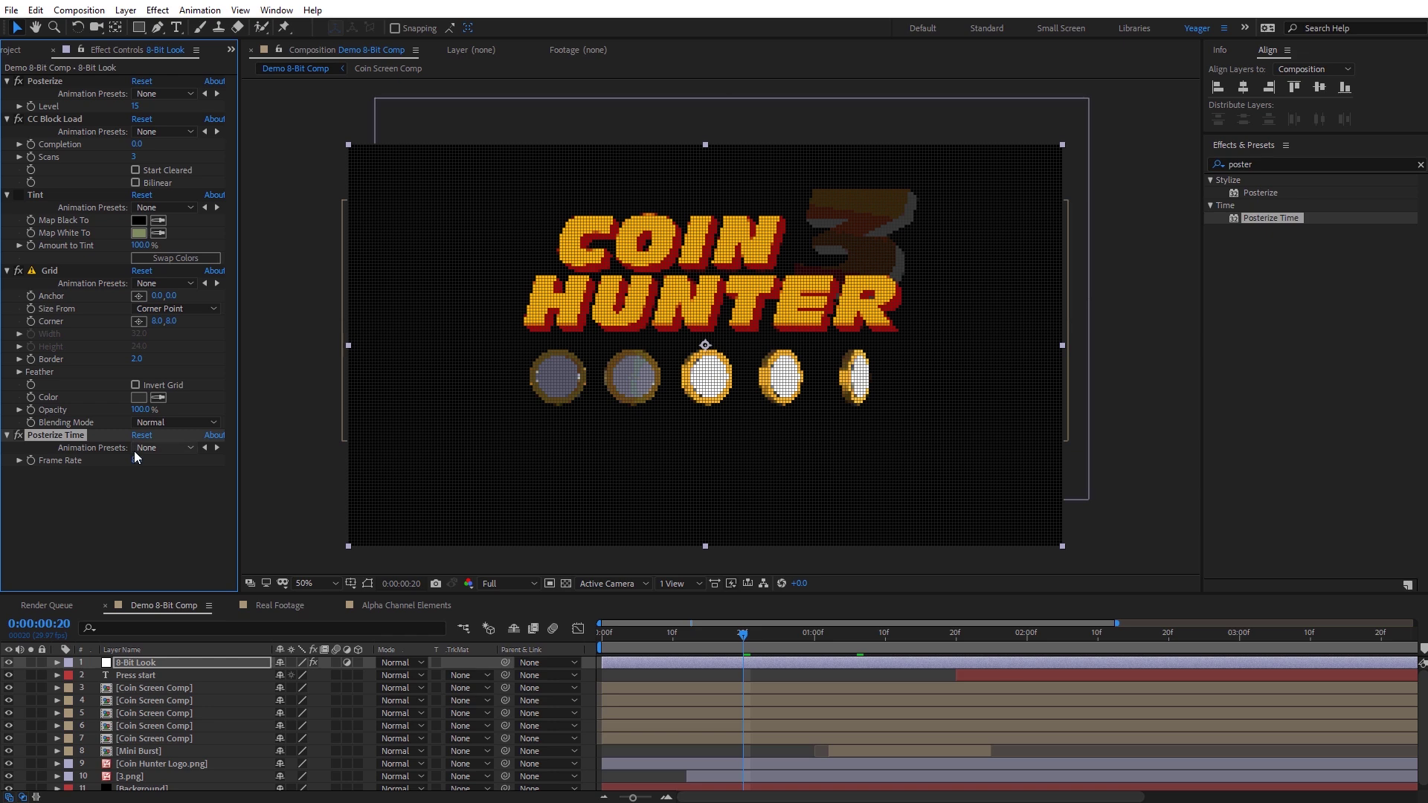
left_click(18, 194)
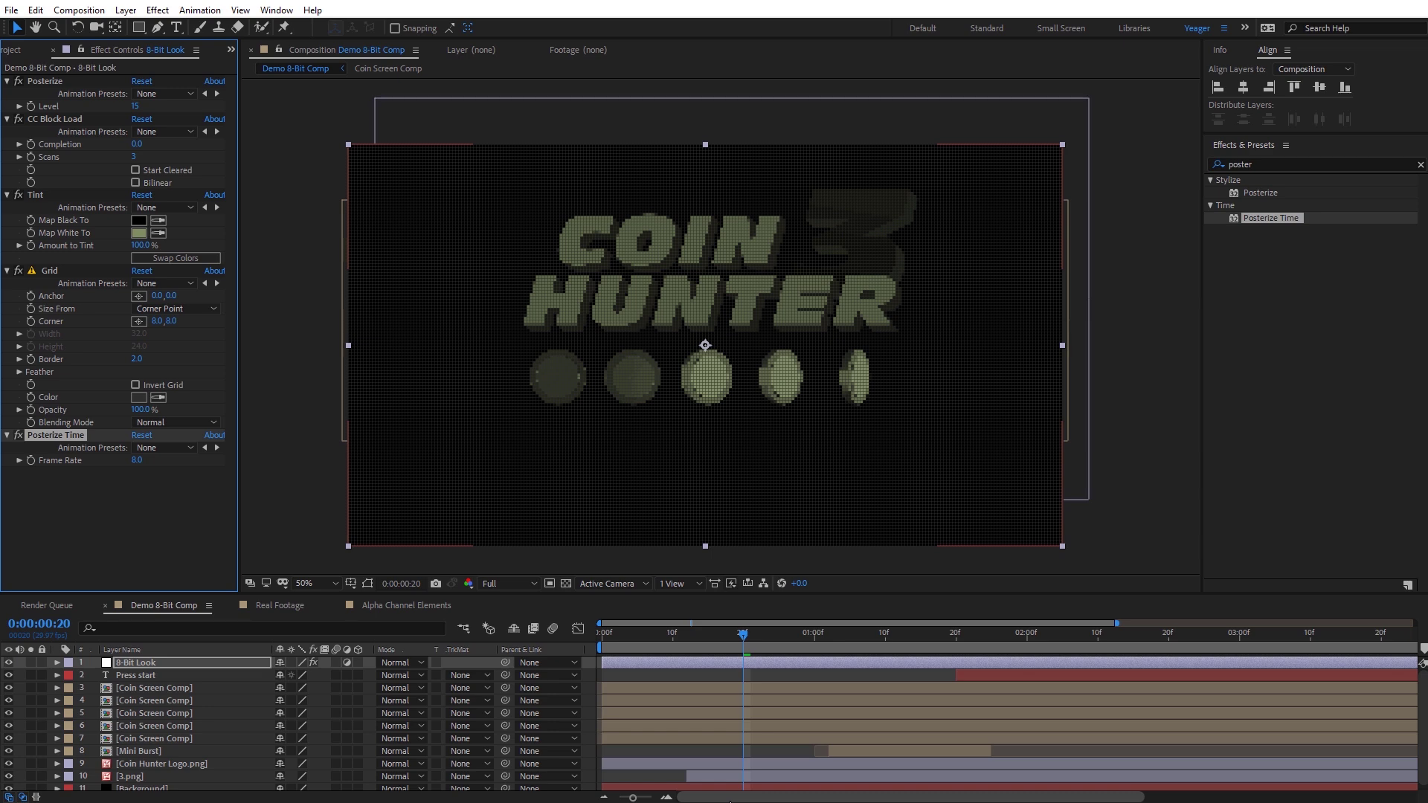
key("space")
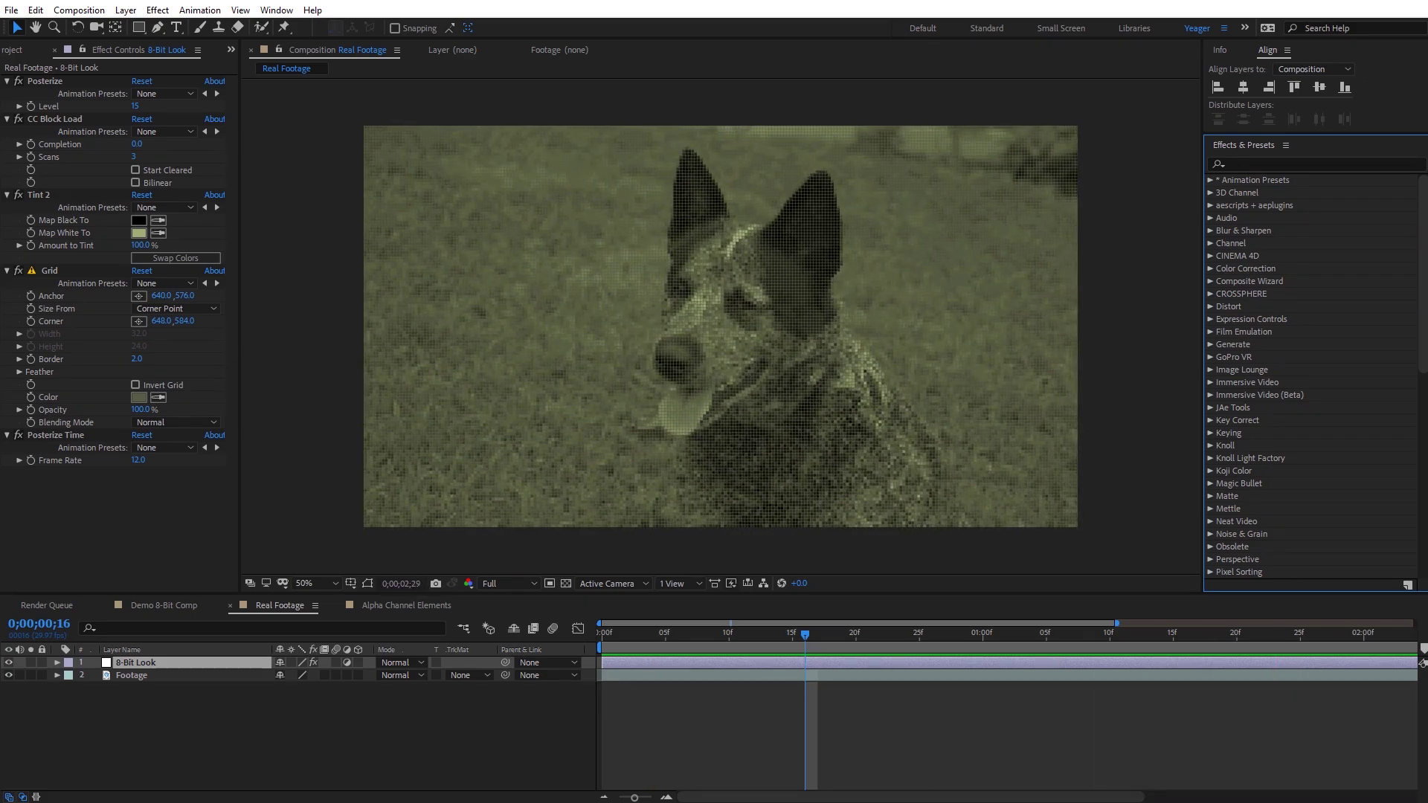
Stop playback, scrub through the pixelated dog clip, and select layer 2 'Footage'.
left_click(740, 634)
left_click_drag(739, 634, 858, 633)
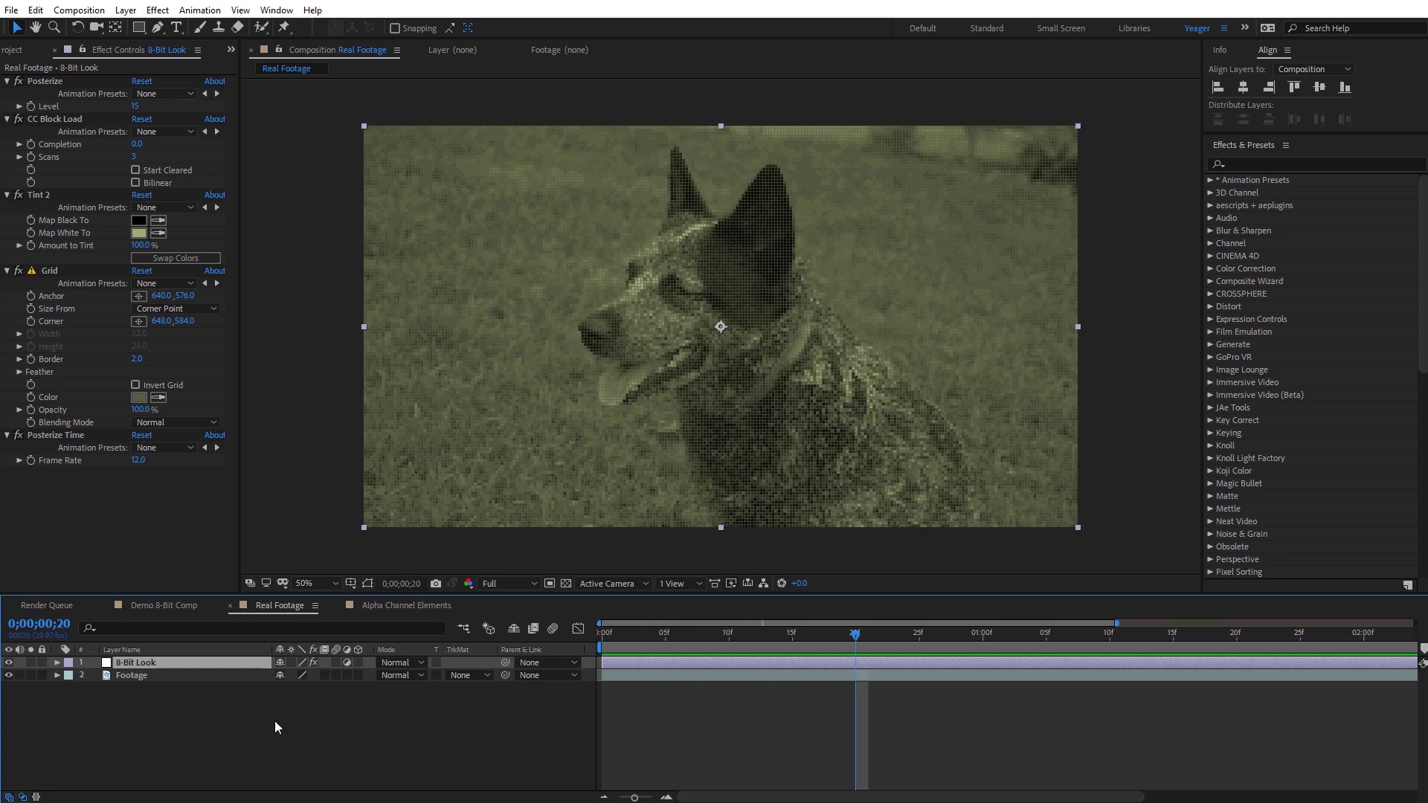
left_click(132, 676)
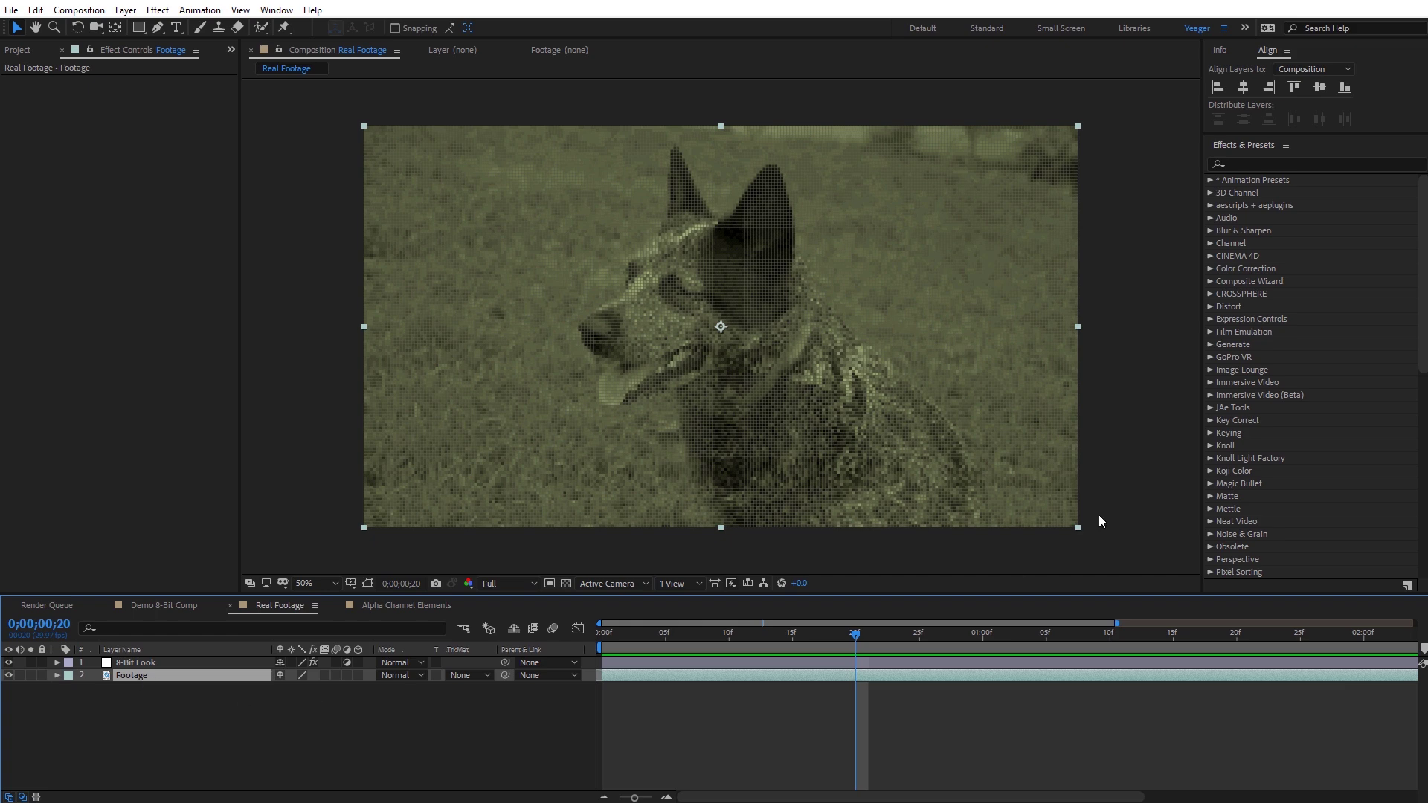
Apply Gaussian Blur to the Footage layer, raise Blurriness to 6.0, and preview the dog clip.
left_click(1260, 164)
type("blur")
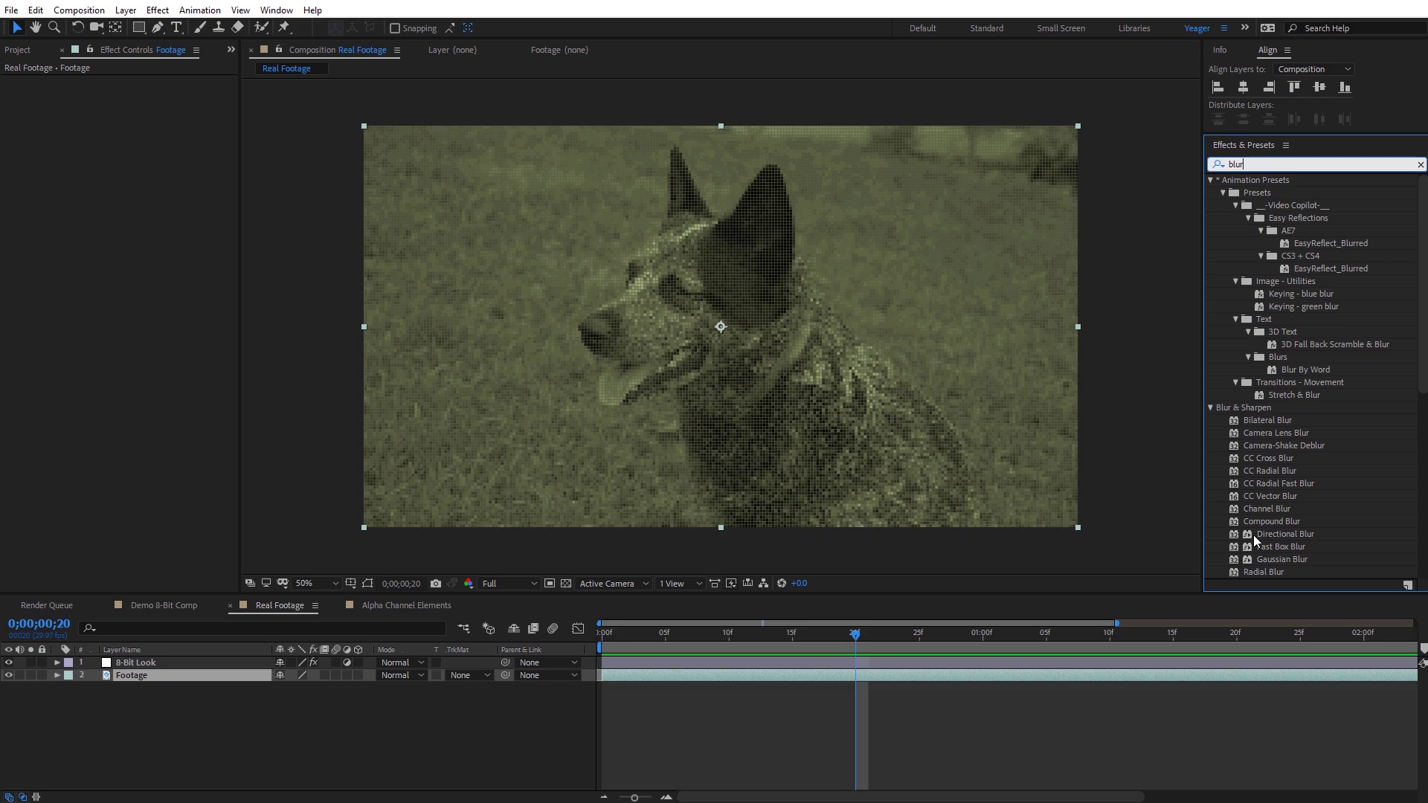
left_click_drag(1270, 560, 174, 679)
key("slash")
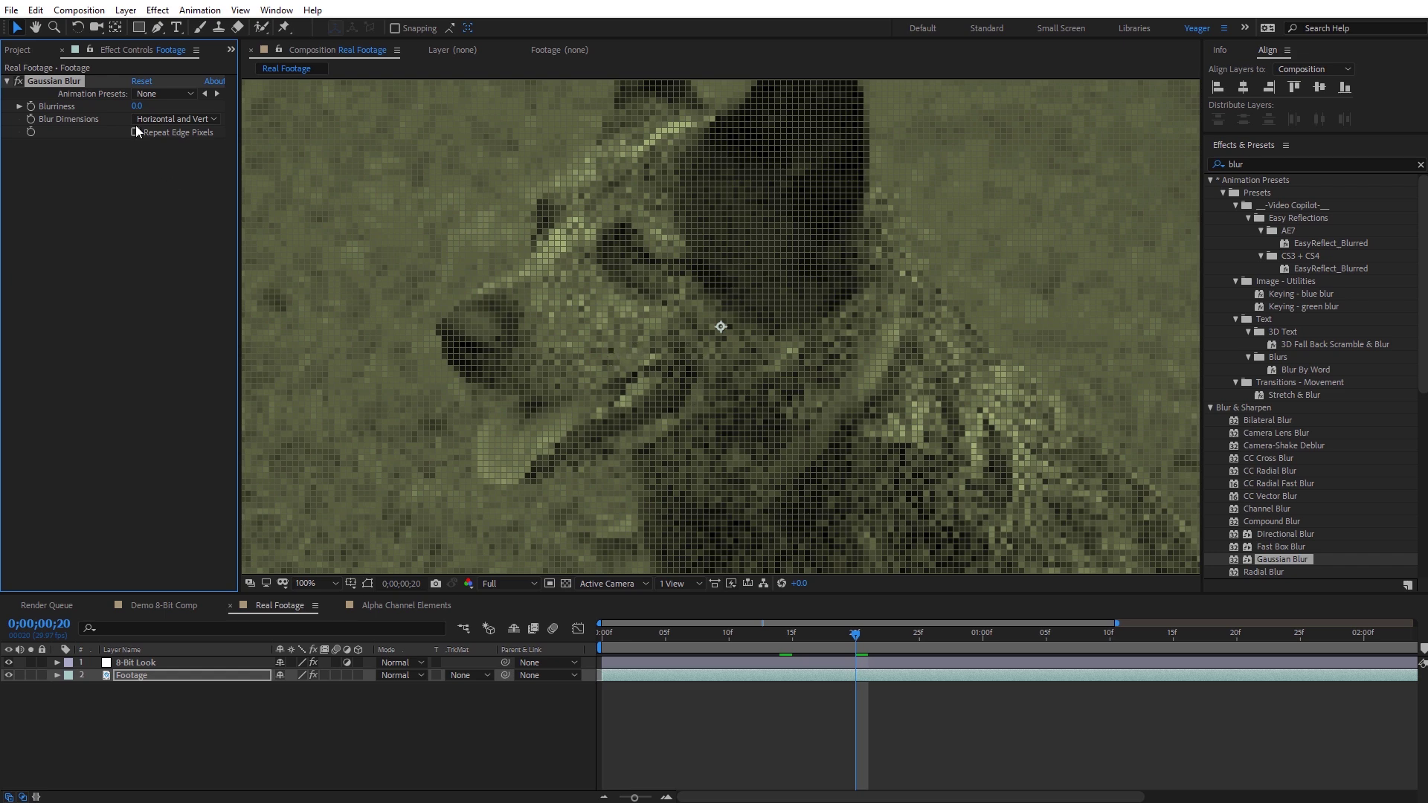
left_click_drag(139, 111, 166, 107)
key("comma")
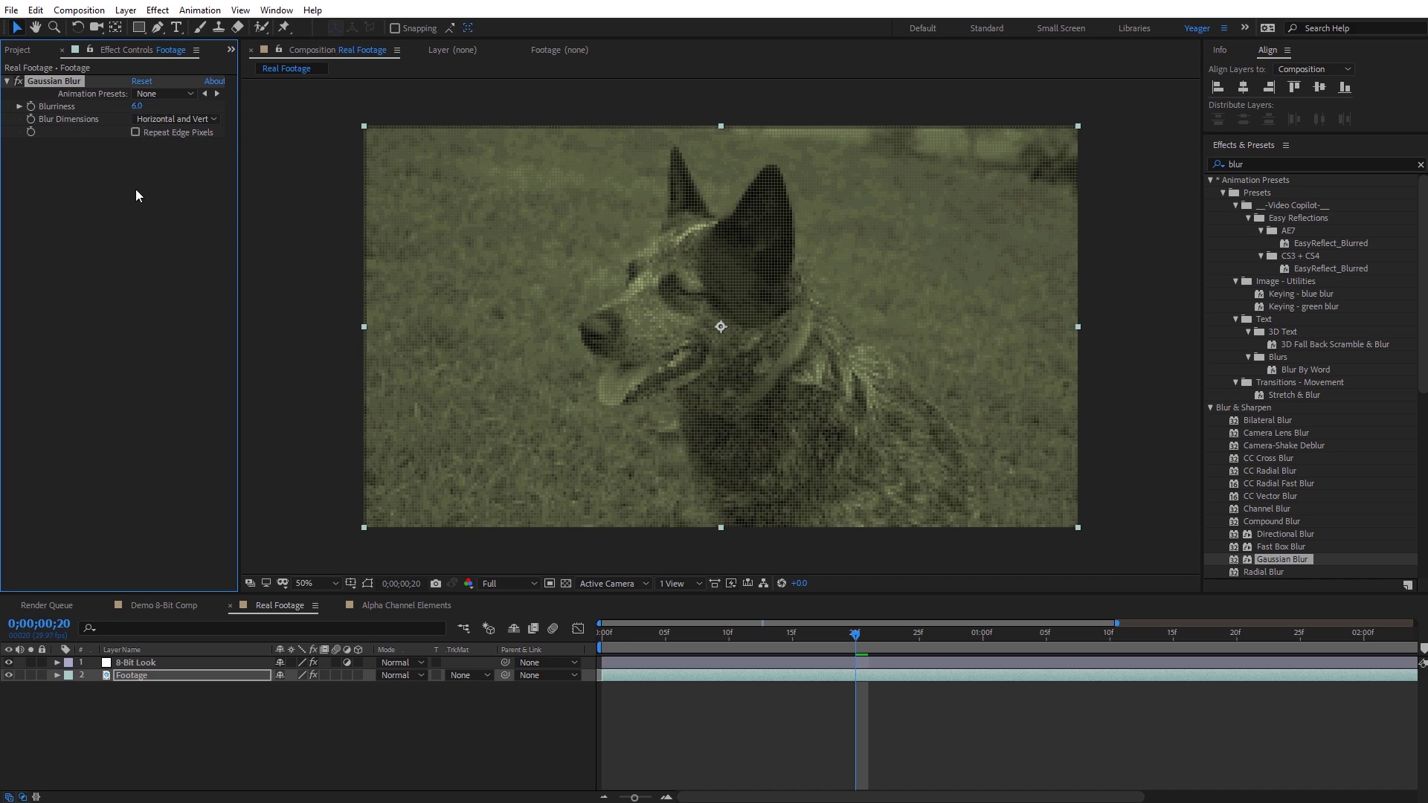
key("space")
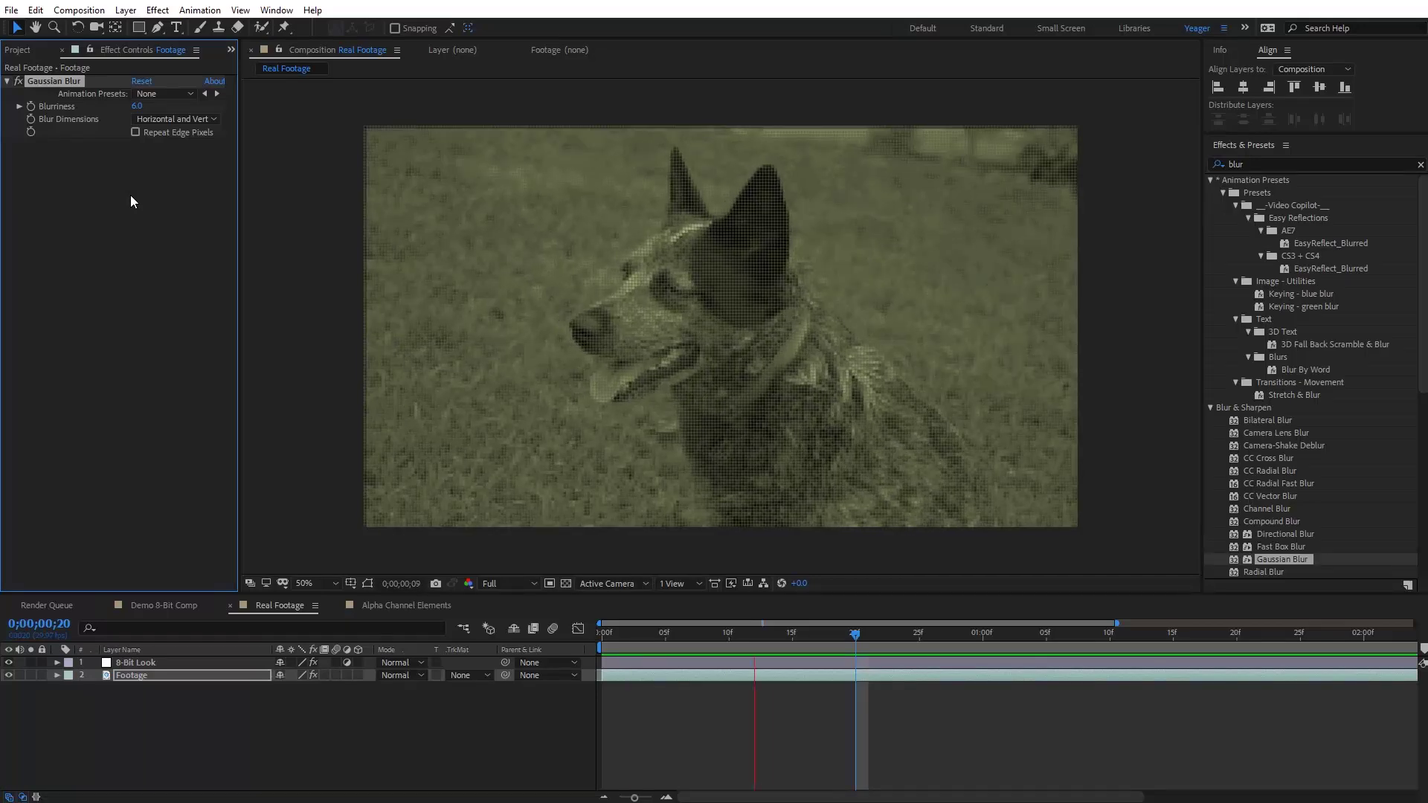
left_click(870, 641)
left_click_drag(870, 641, 747, 641)
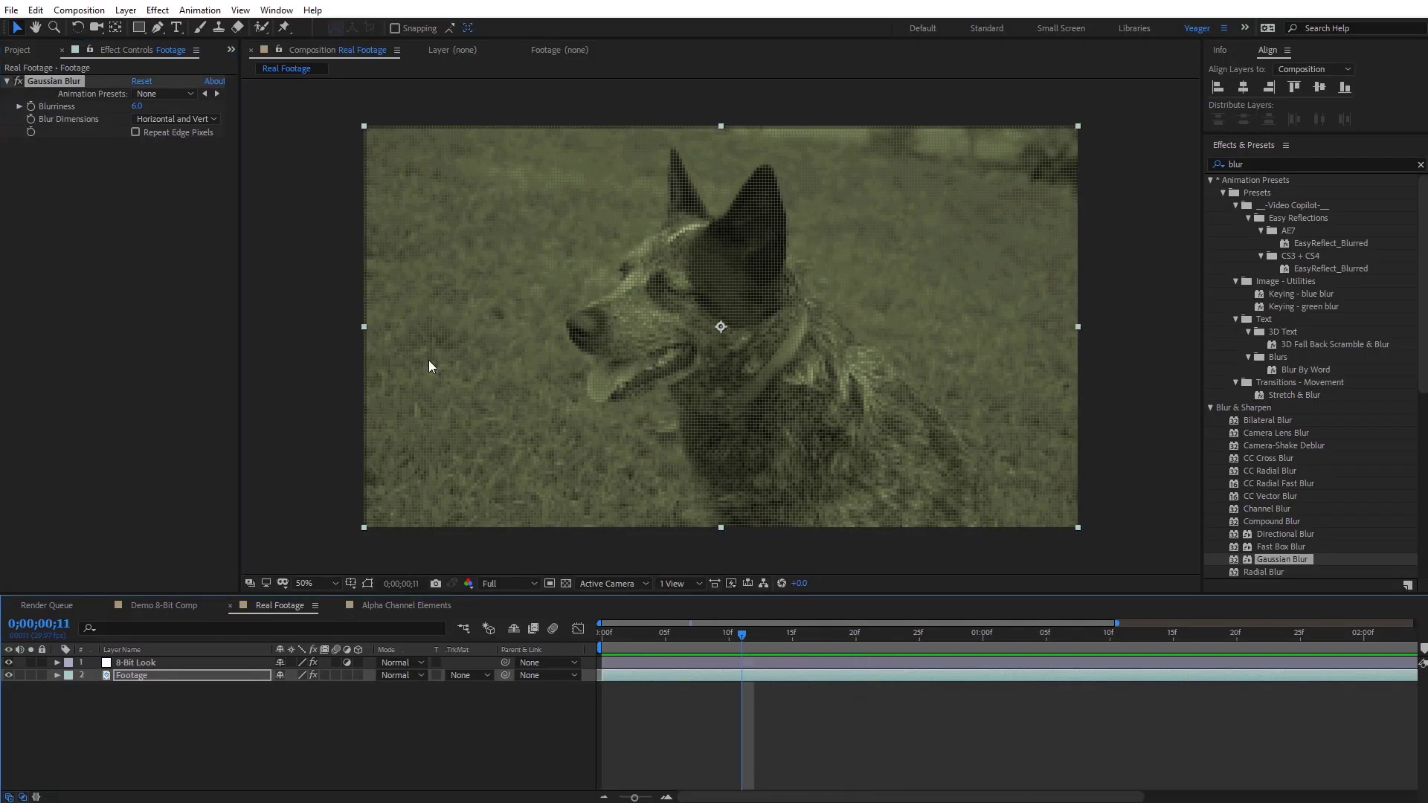
left_click_drag(138, 108, 232, 108)
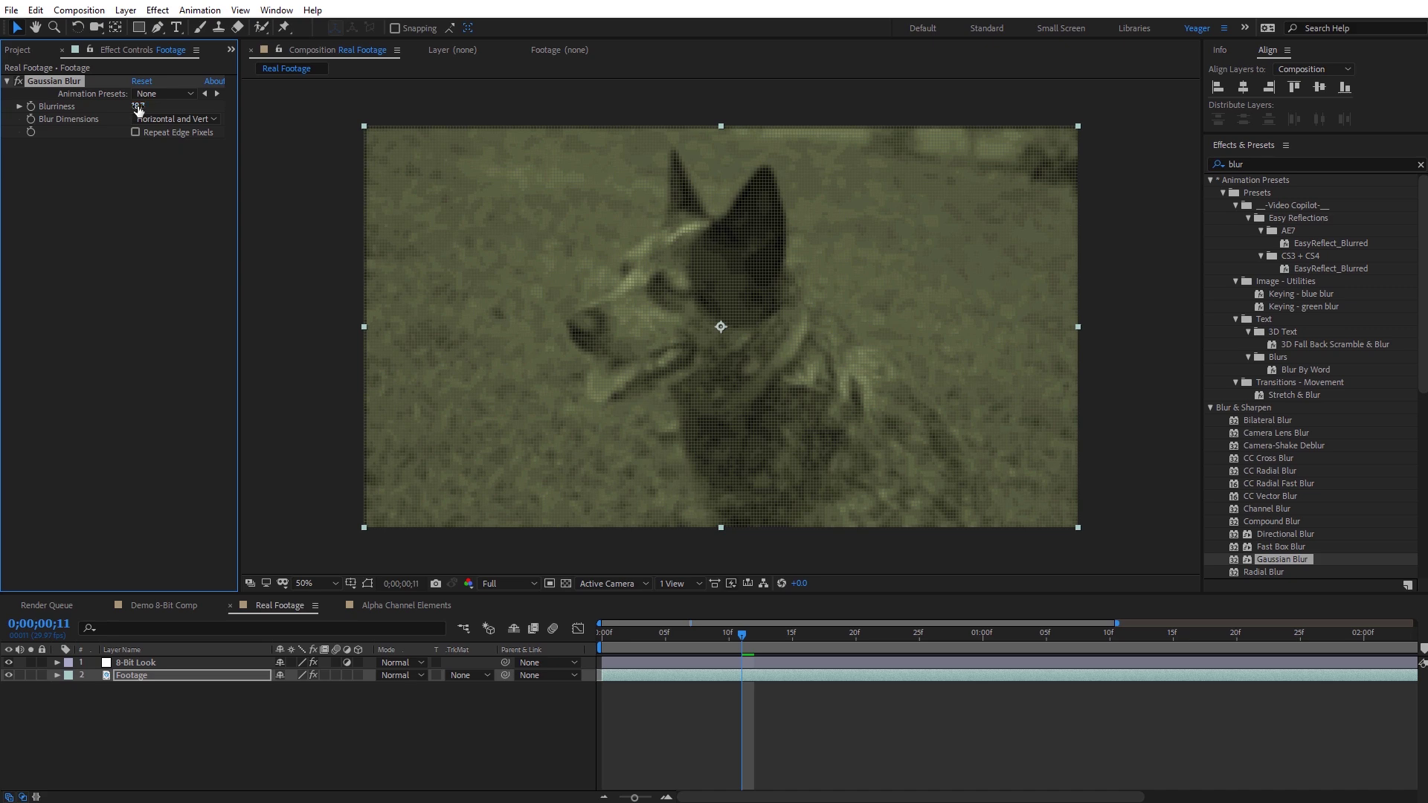
left_click(144, 106)
type("6")
key("Return")
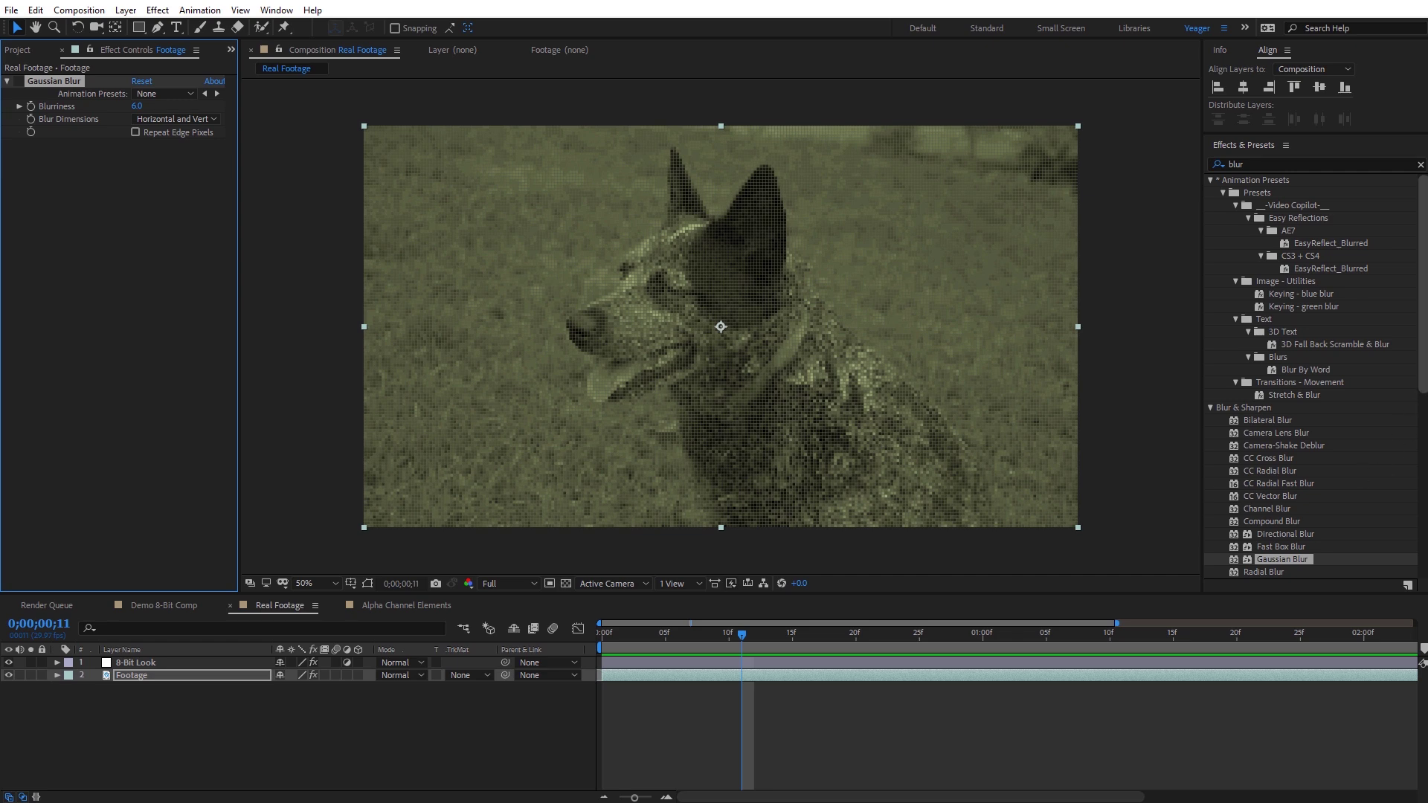
Apply Smart Blur to the Footage layer and compare it on and off with the 8-Bit Look hidden.
scroll(1424, 414, "down", 3)
left_click_drag(1263, 487, 126, 674)
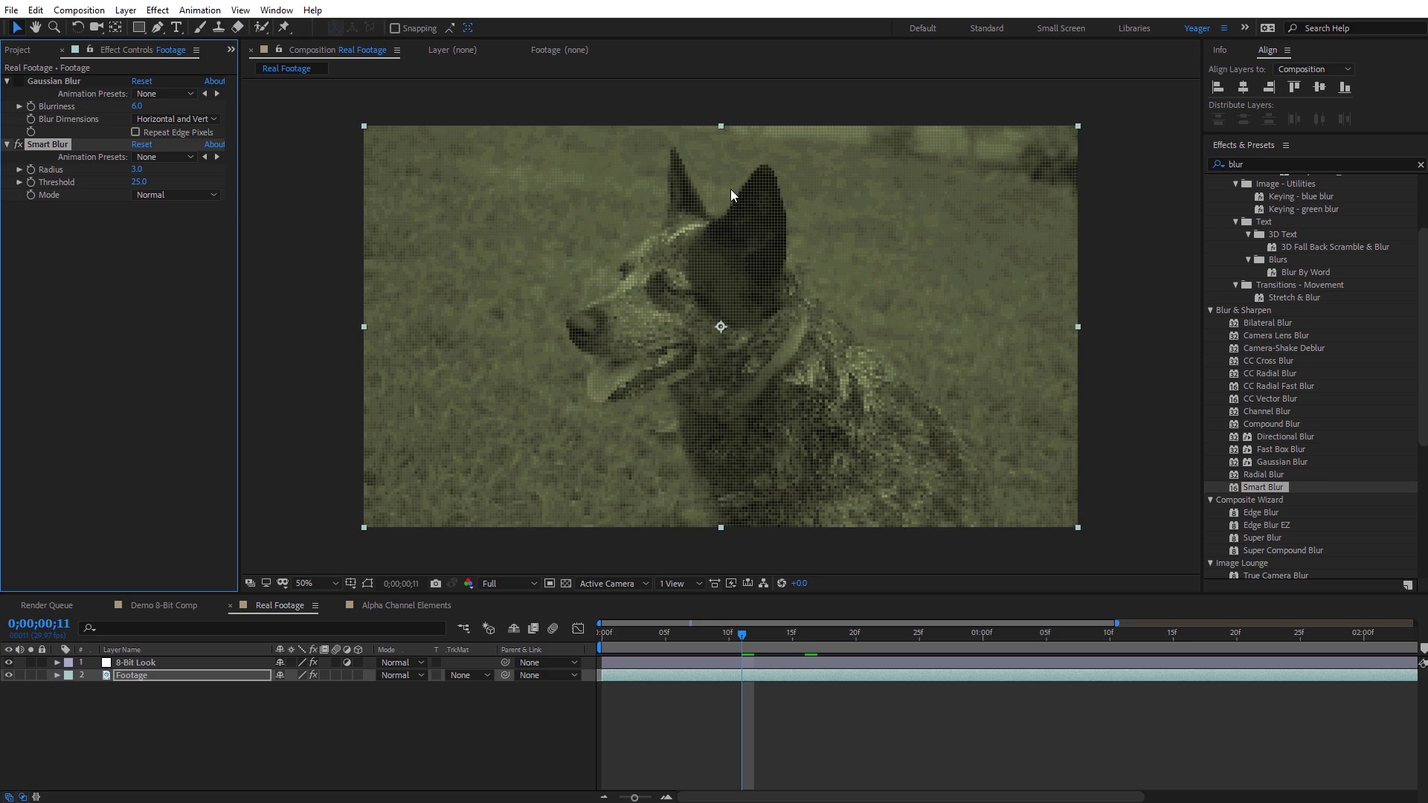
left_click(8, 662)
key("period")
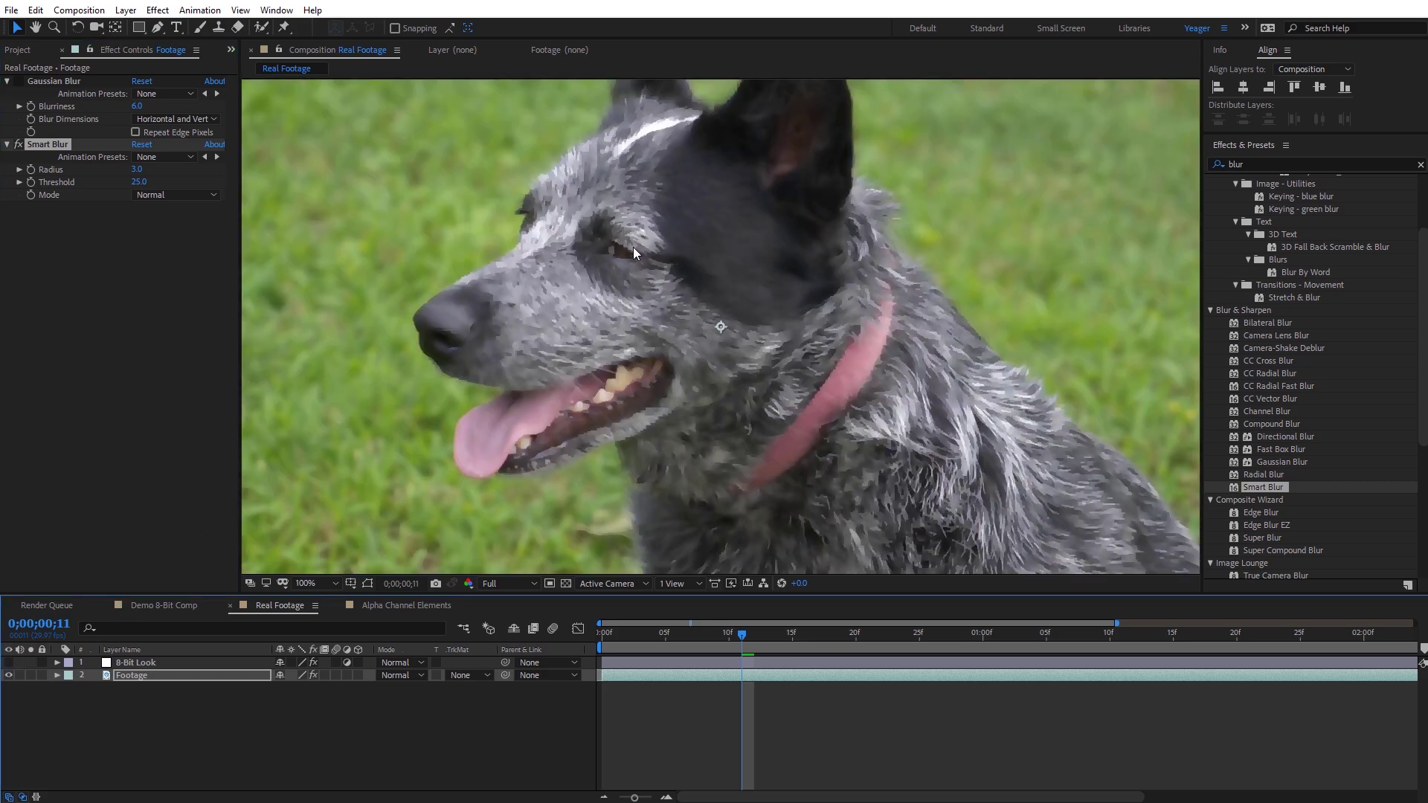
left_click(18, 144)
left_click(19, 144)
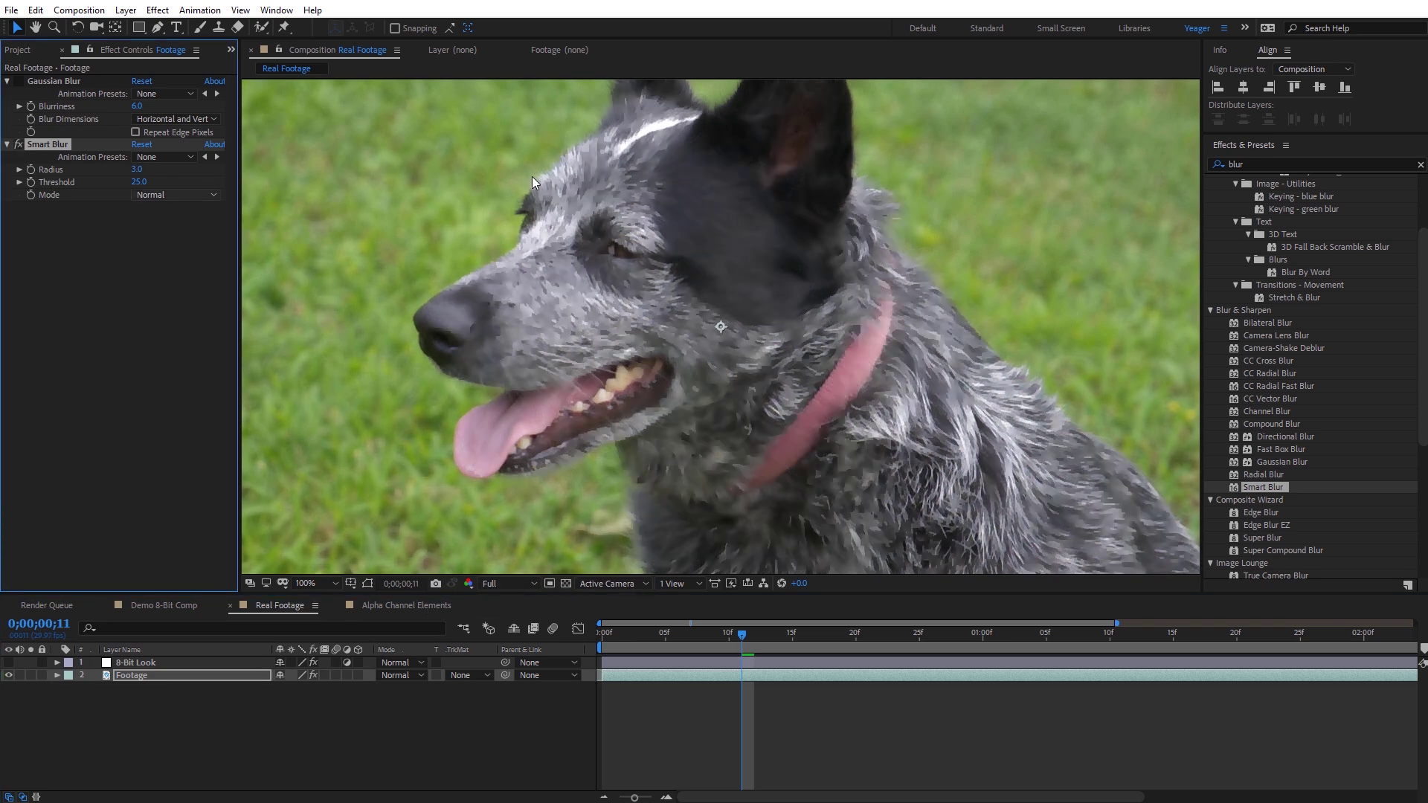
Restore the 8-Bit Look, set Smart Blur Radius to 6.0, and enable Gaussian Blur's Repeat Edge Pixels.
left_click(8, 663)
key("comma")
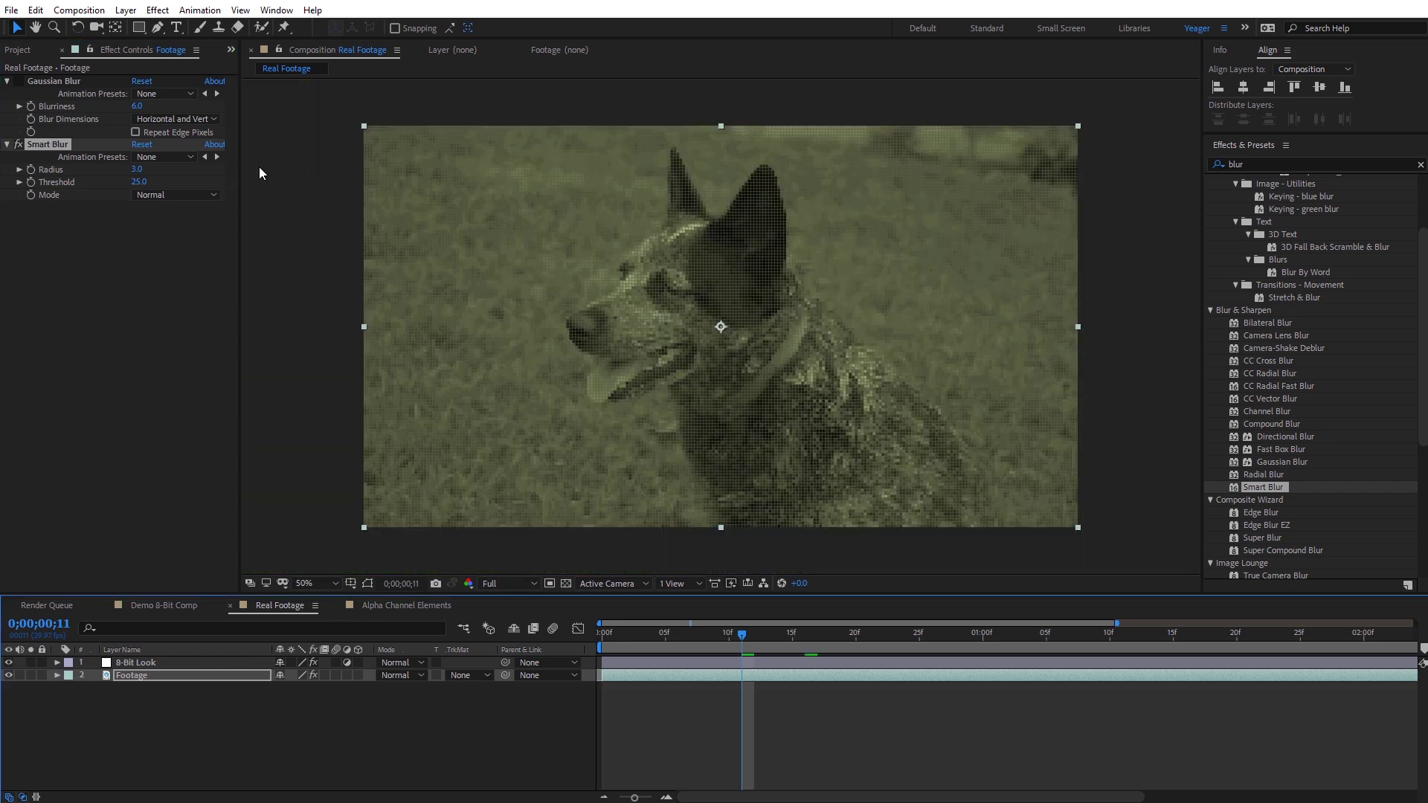
left_click(138, 170)
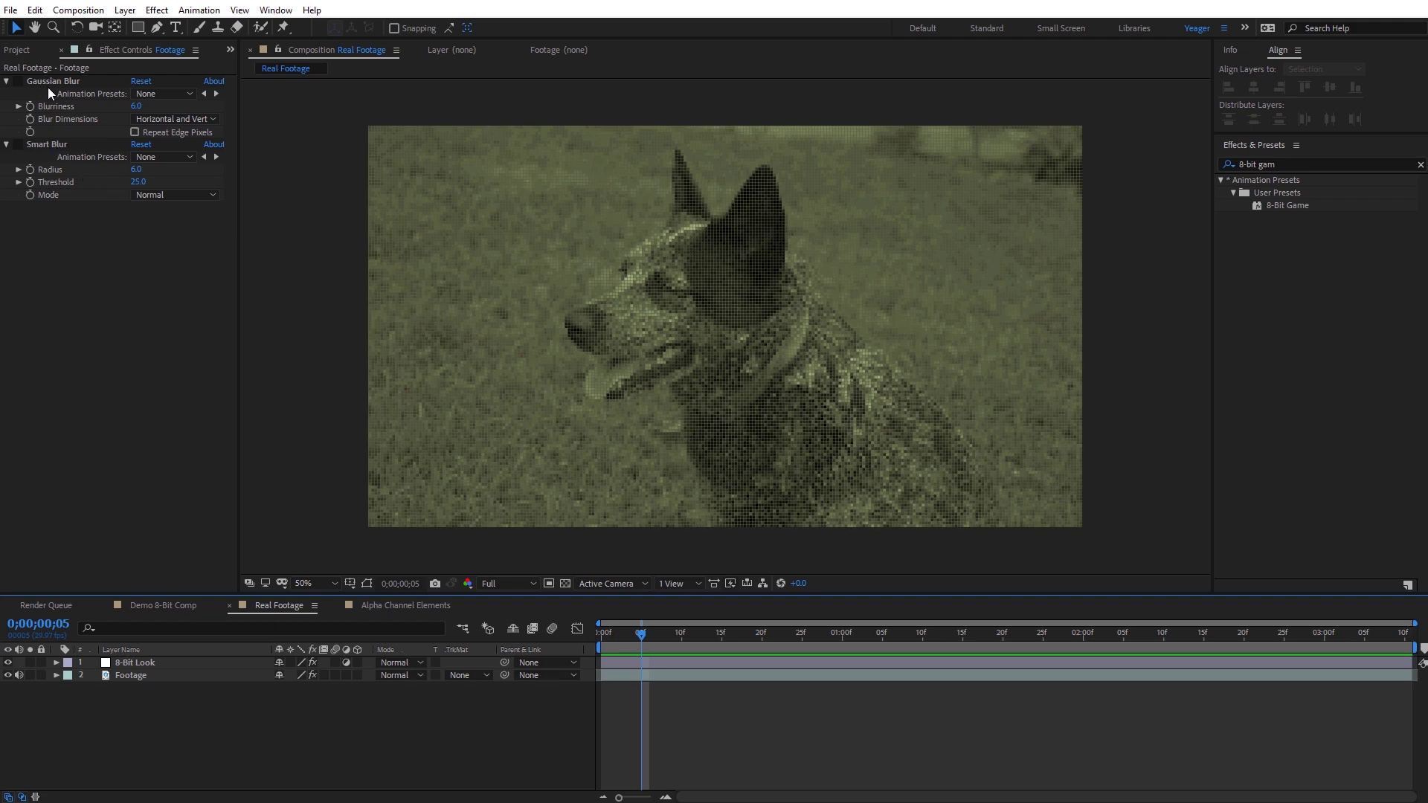
left_click(134, 132)
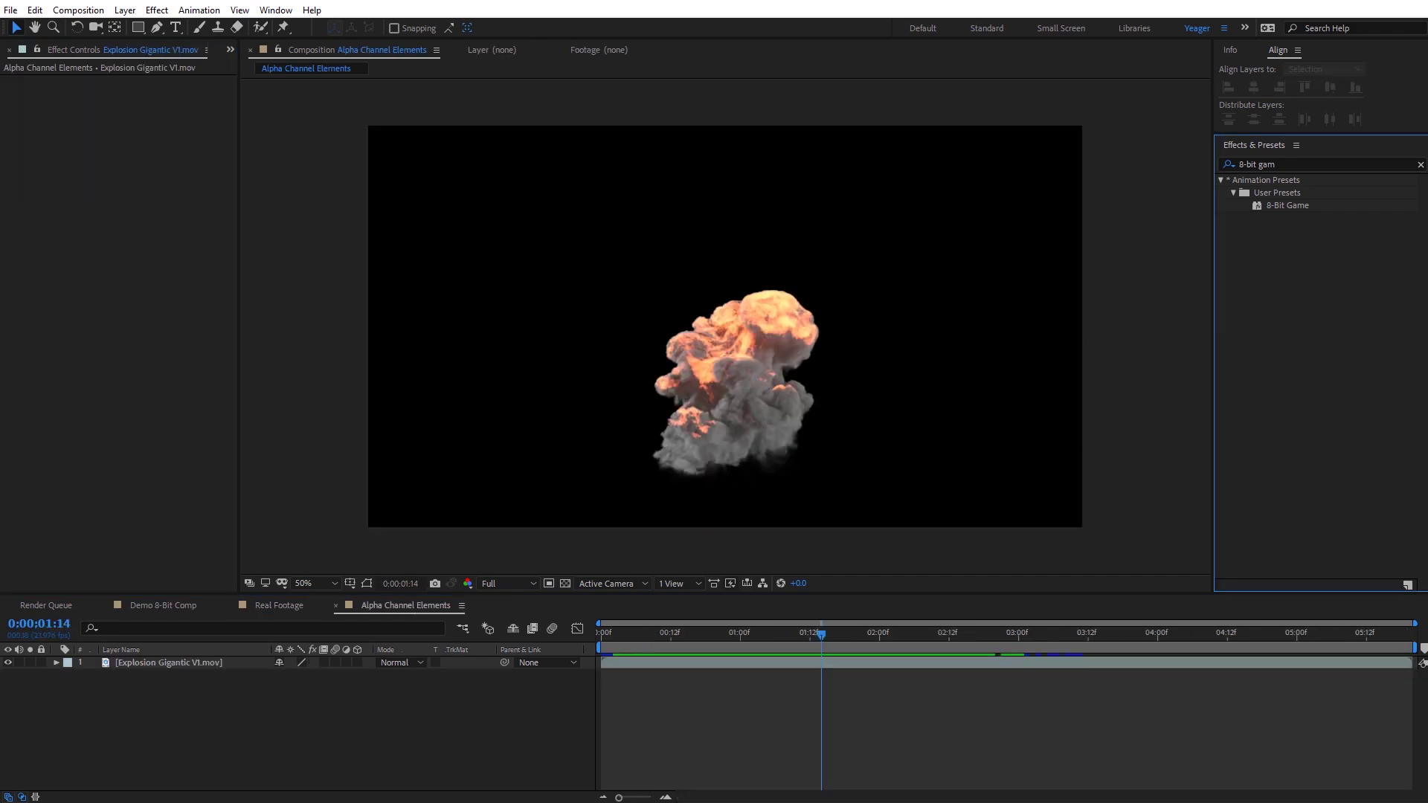
Go back to an earlier explosion frame and check its alpha against the transparency checkerboard.
left_click_drag(823, 635, 881, 646)
left_click(566, 584)
left_click(566, 584)
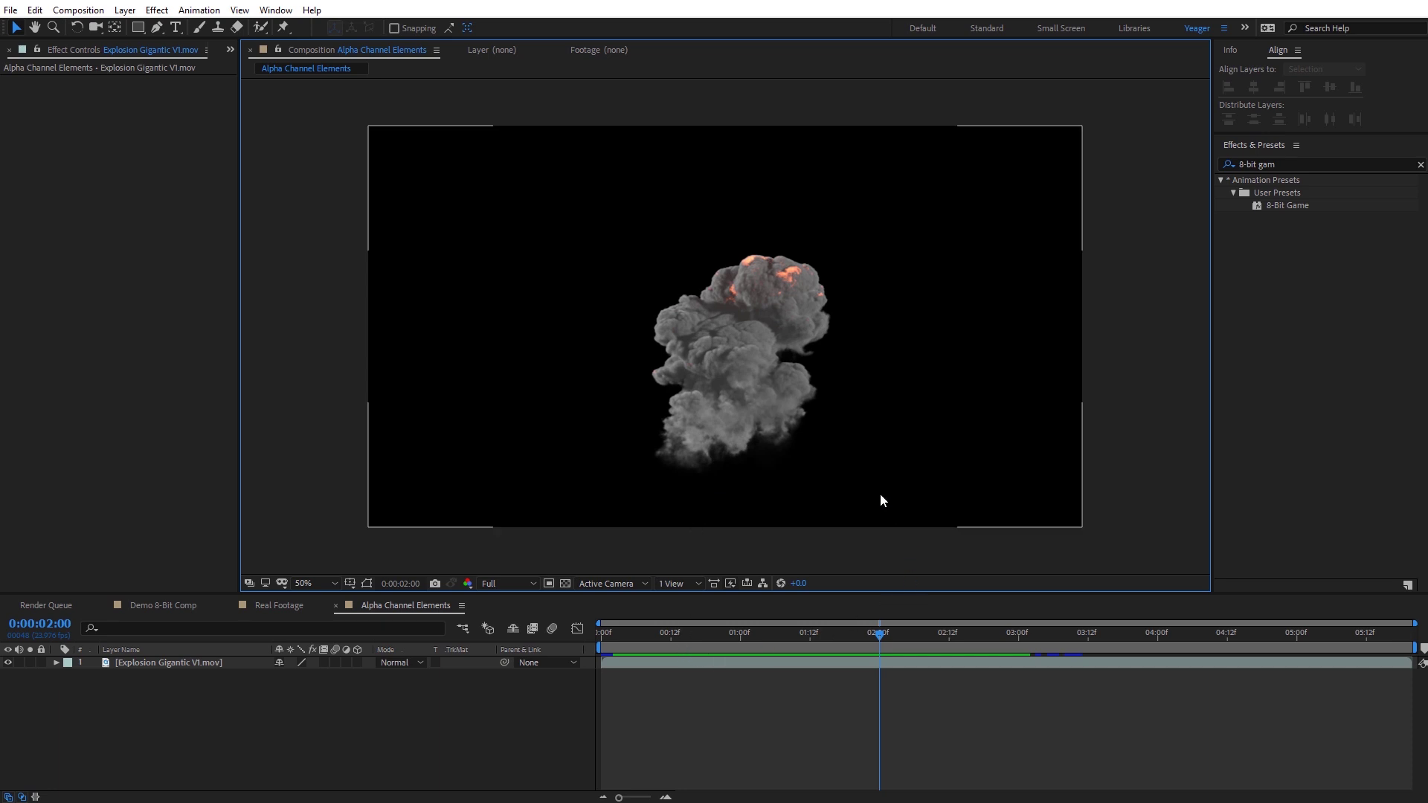
Shrink the explosion toward the frame centre and pre-compose it into Explosion Gigantic V1.mov Comp 1.
left_click(750, 399)
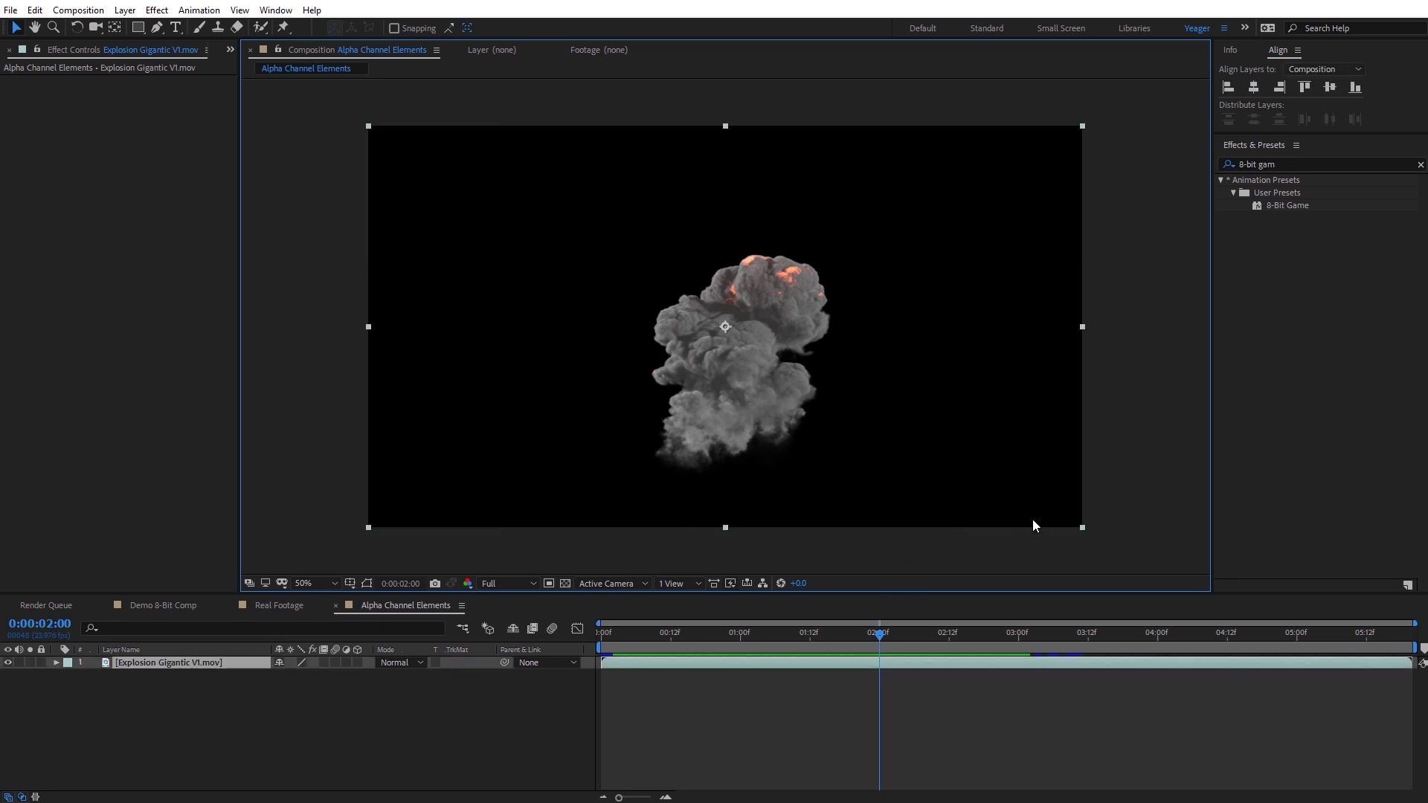
left_click_drag(1083, 529, 926, 468)
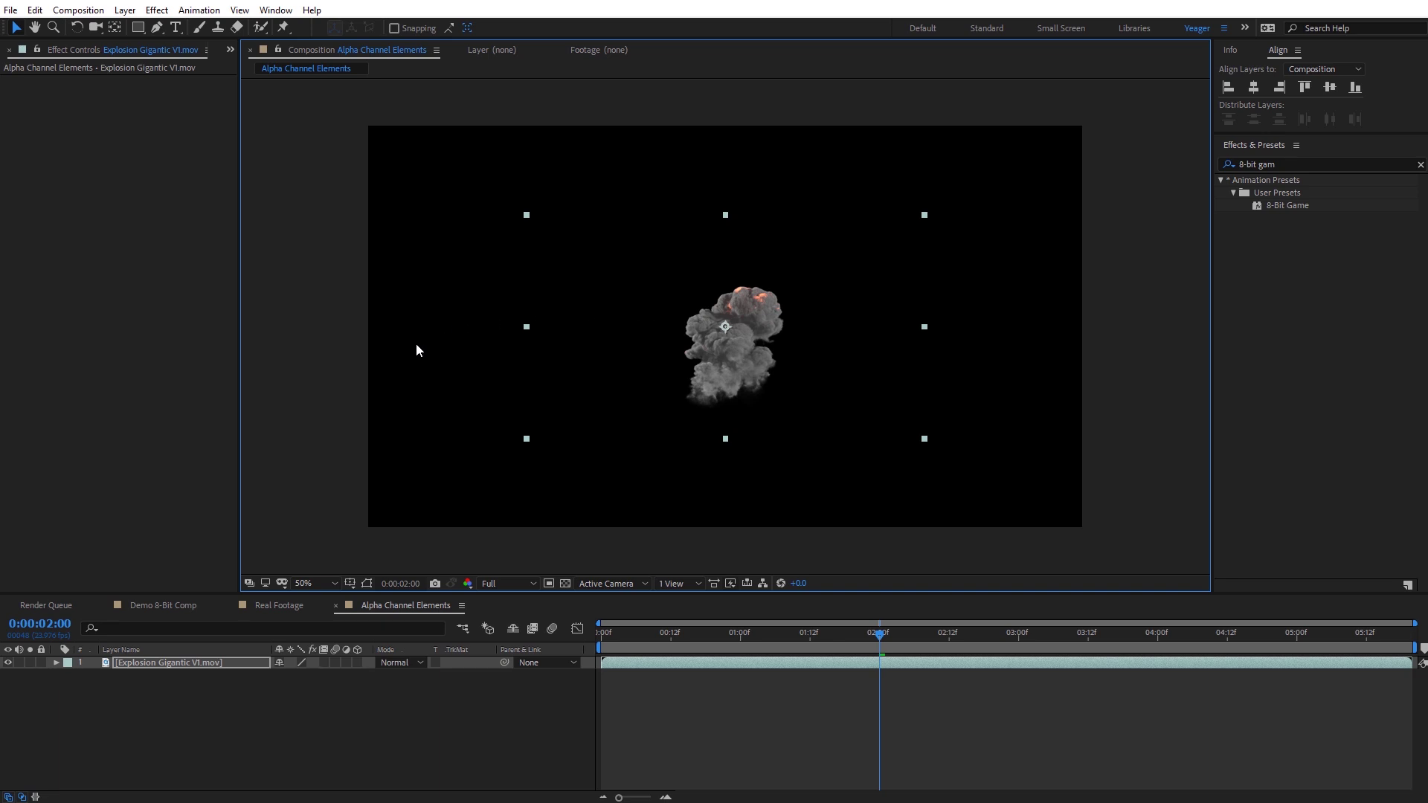
left_click(125, 9)
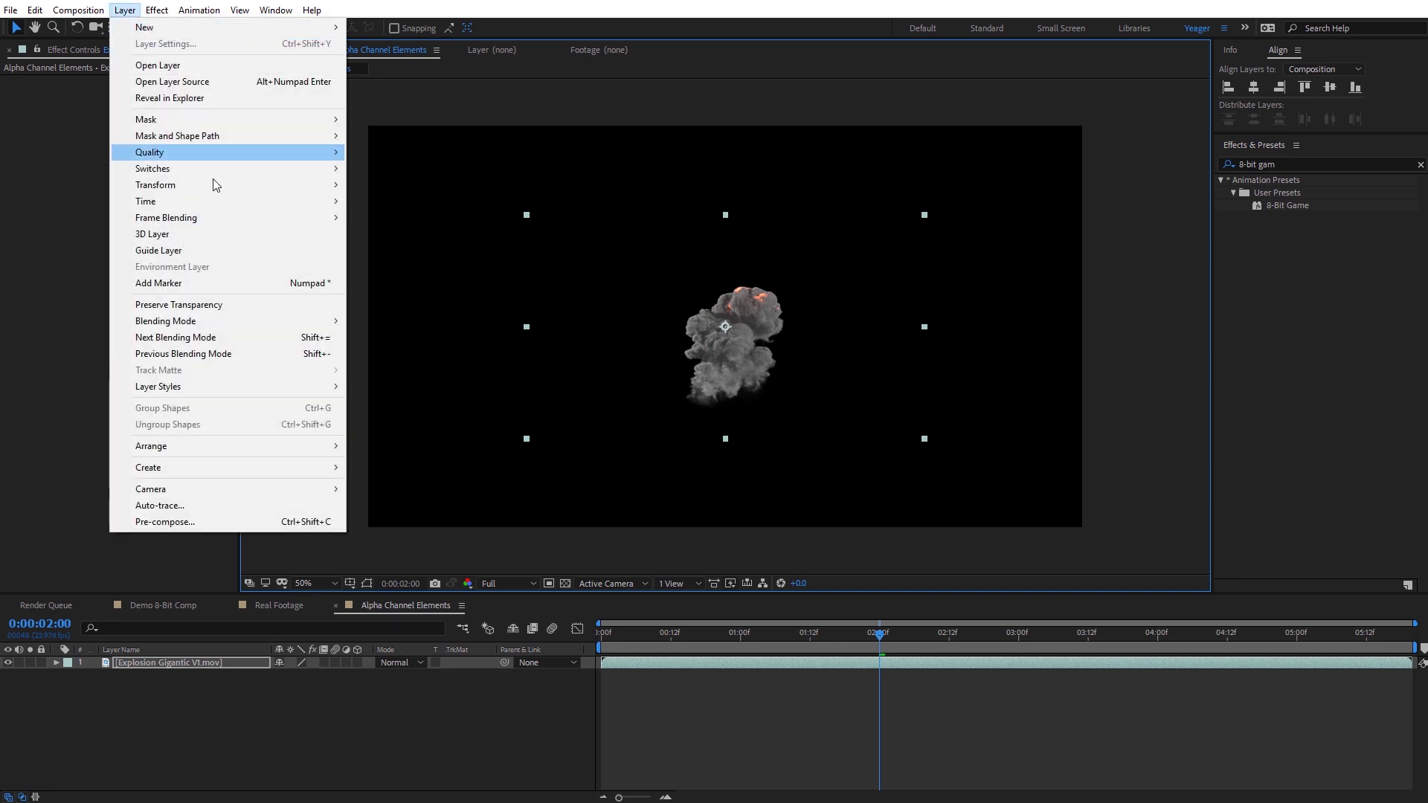
left_click(210, 521)
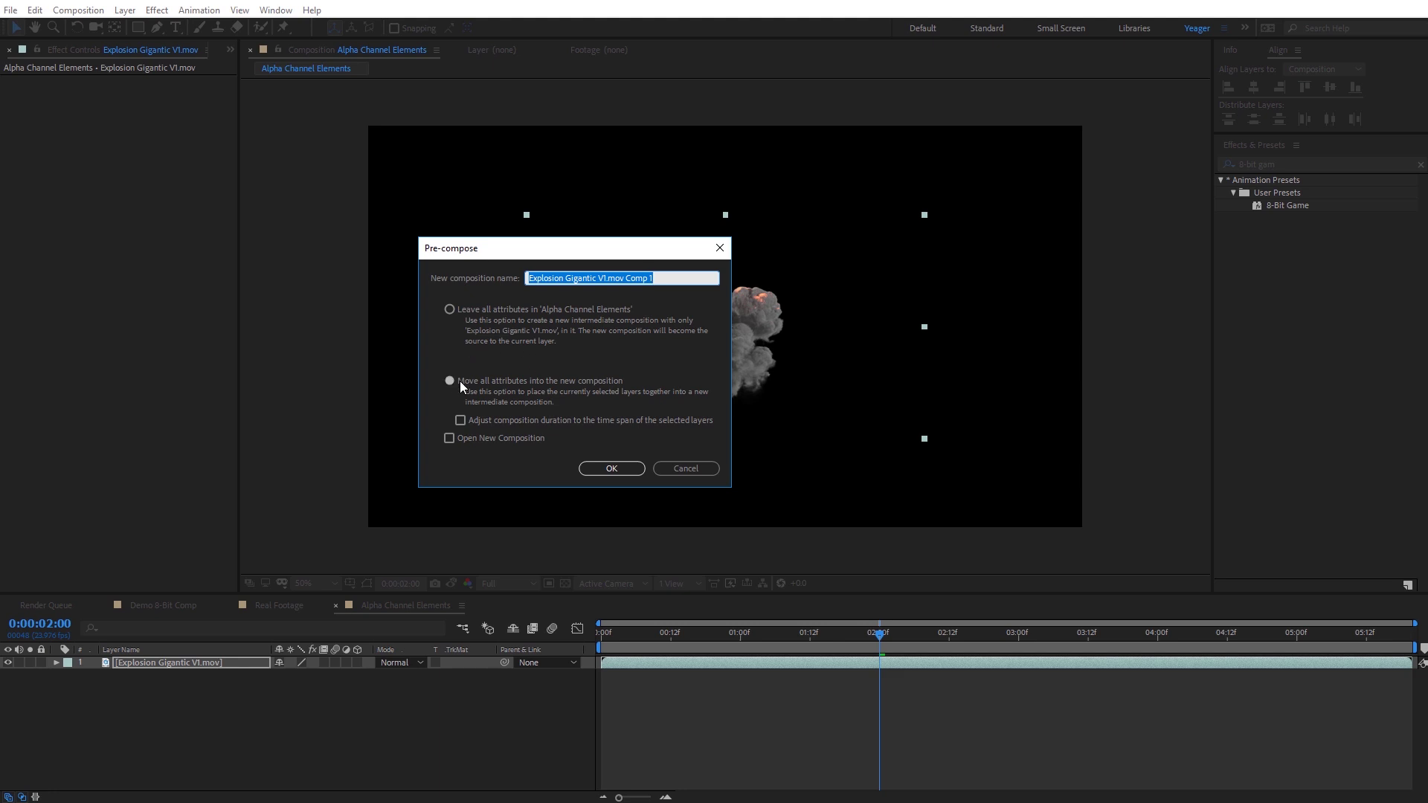
left_click(627, 467)
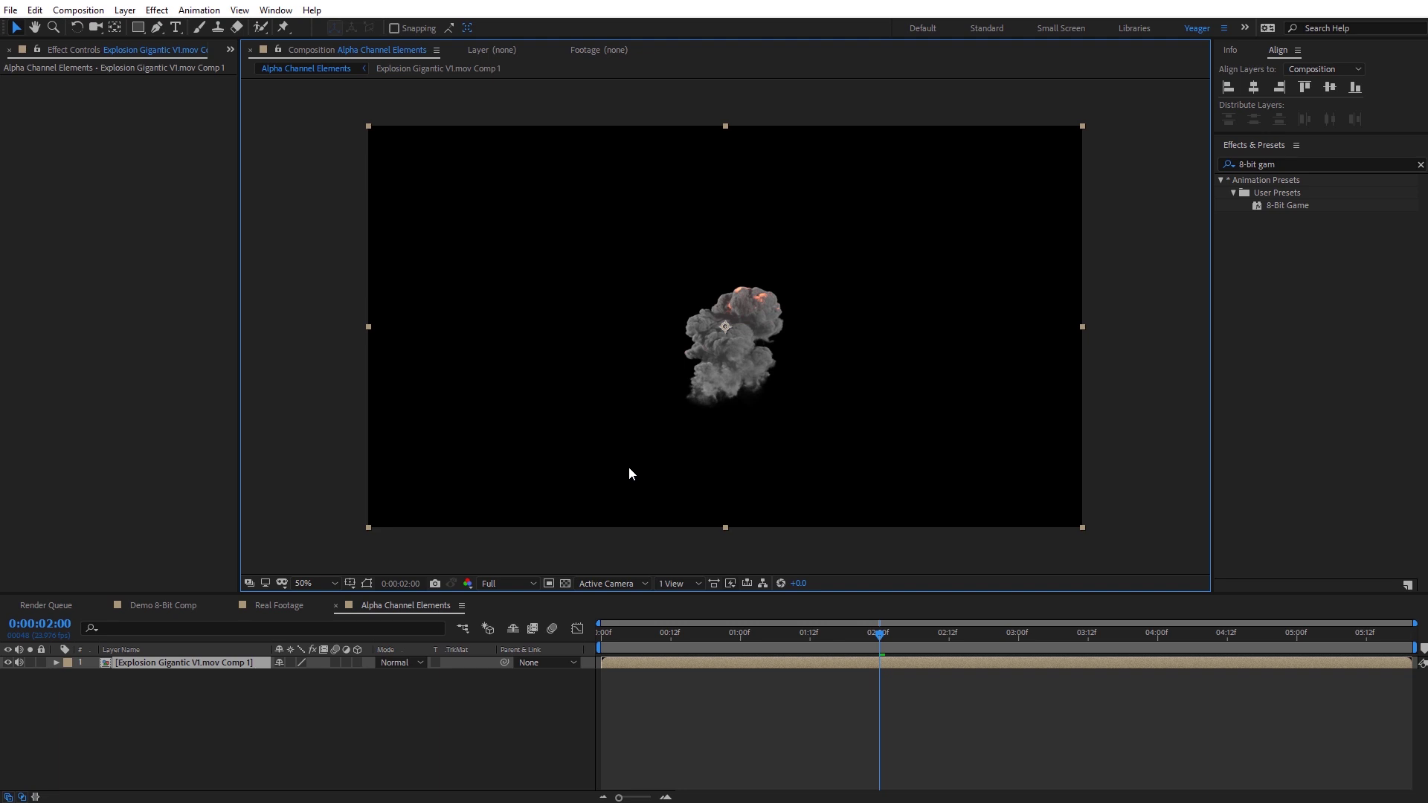
Apply the 8-Bit Game preset to the explosion precomp and open the Grid effect's Blending Mode list.
left_click_drag(1271, 211, 203, 663)
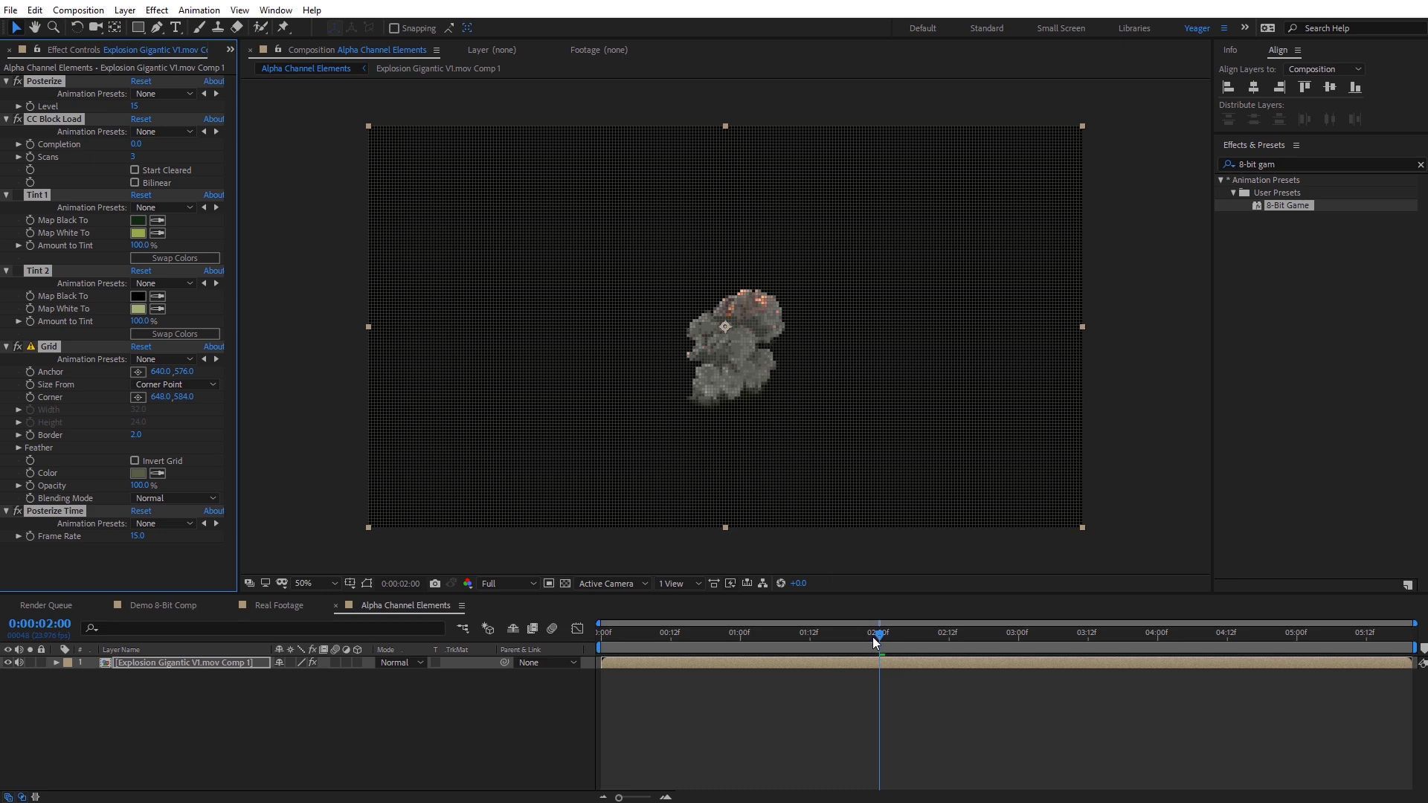
mouse_move(880, 634)
left_mouse_down()
mouse_move(699, 637)
mouse_move(898, 633)
left_mouse_up()
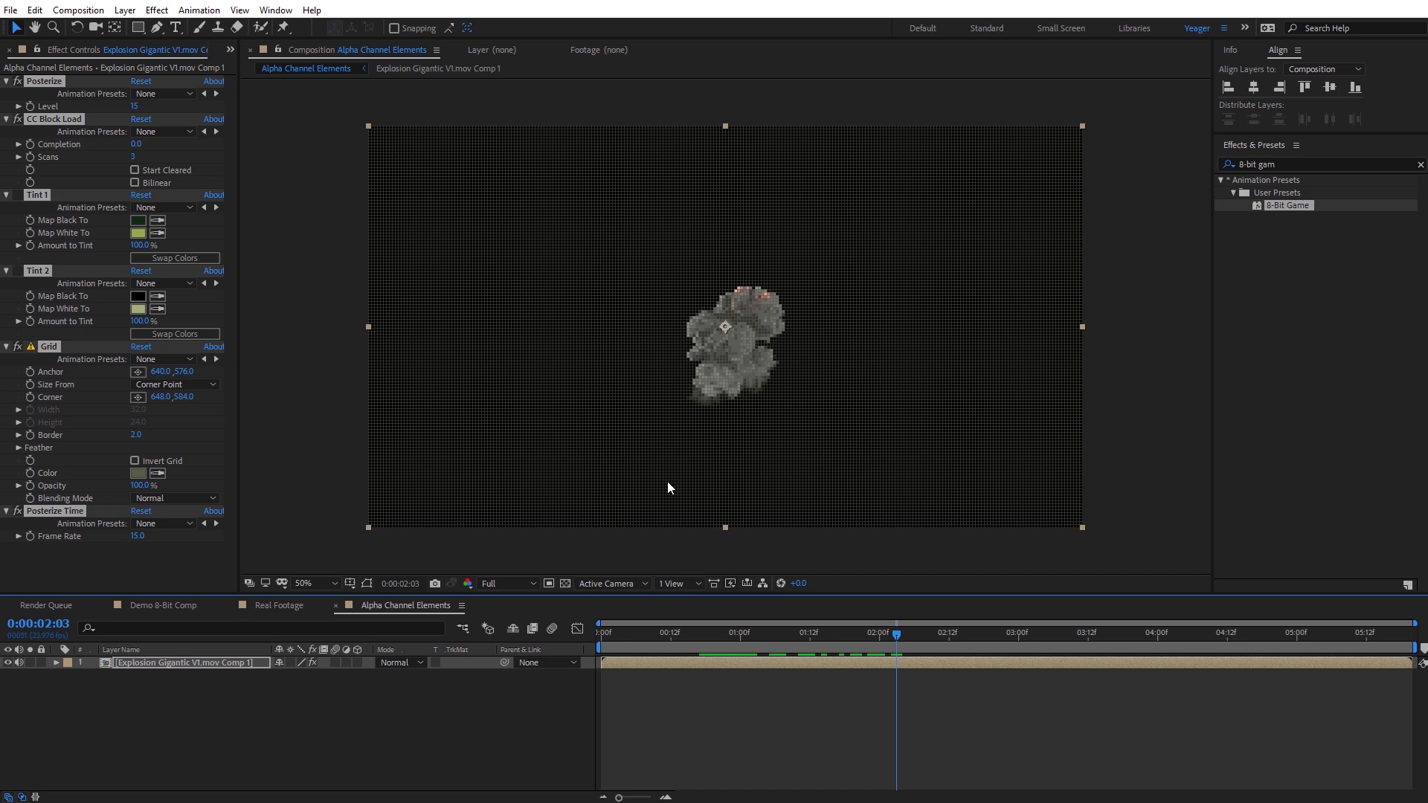
left_click(157, 561)
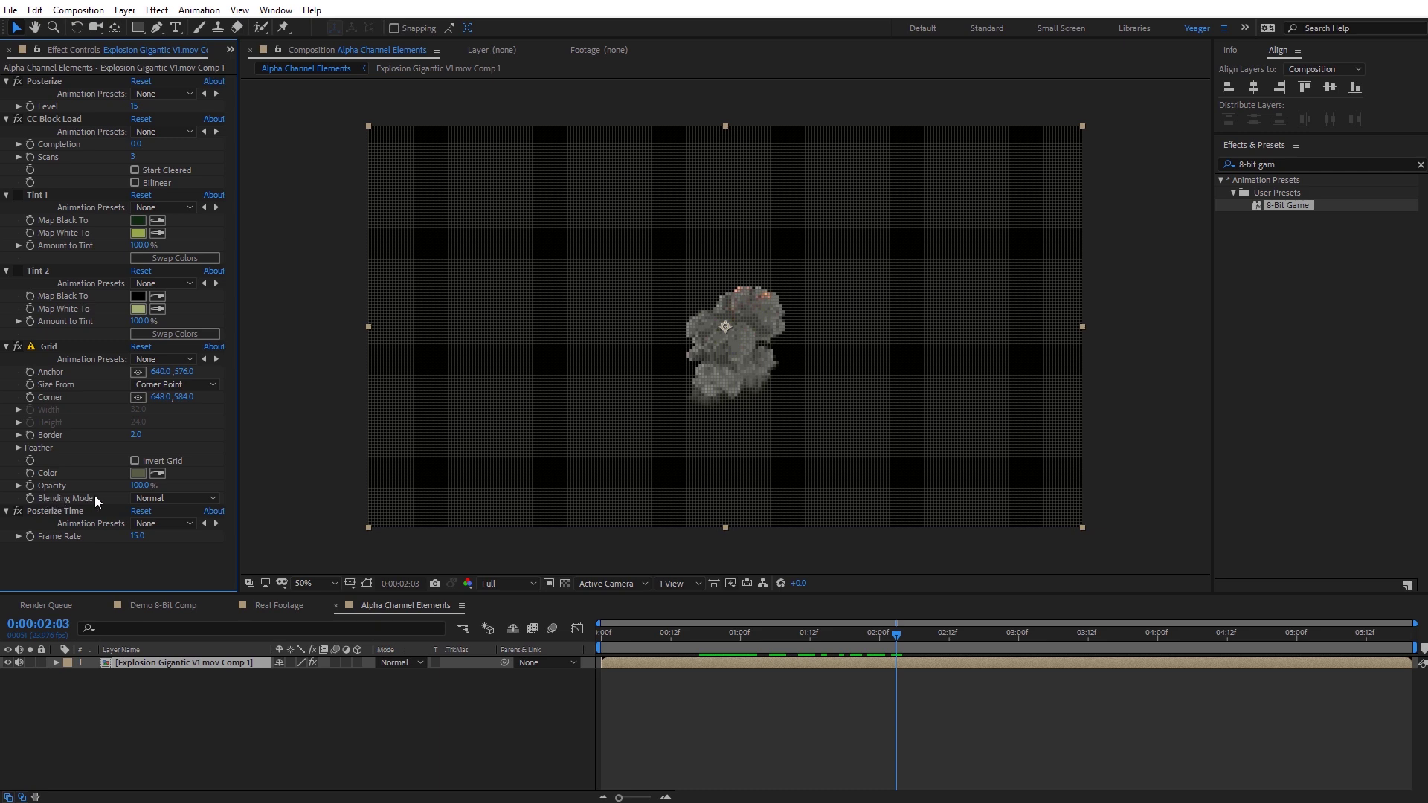
left_click(165, 496)
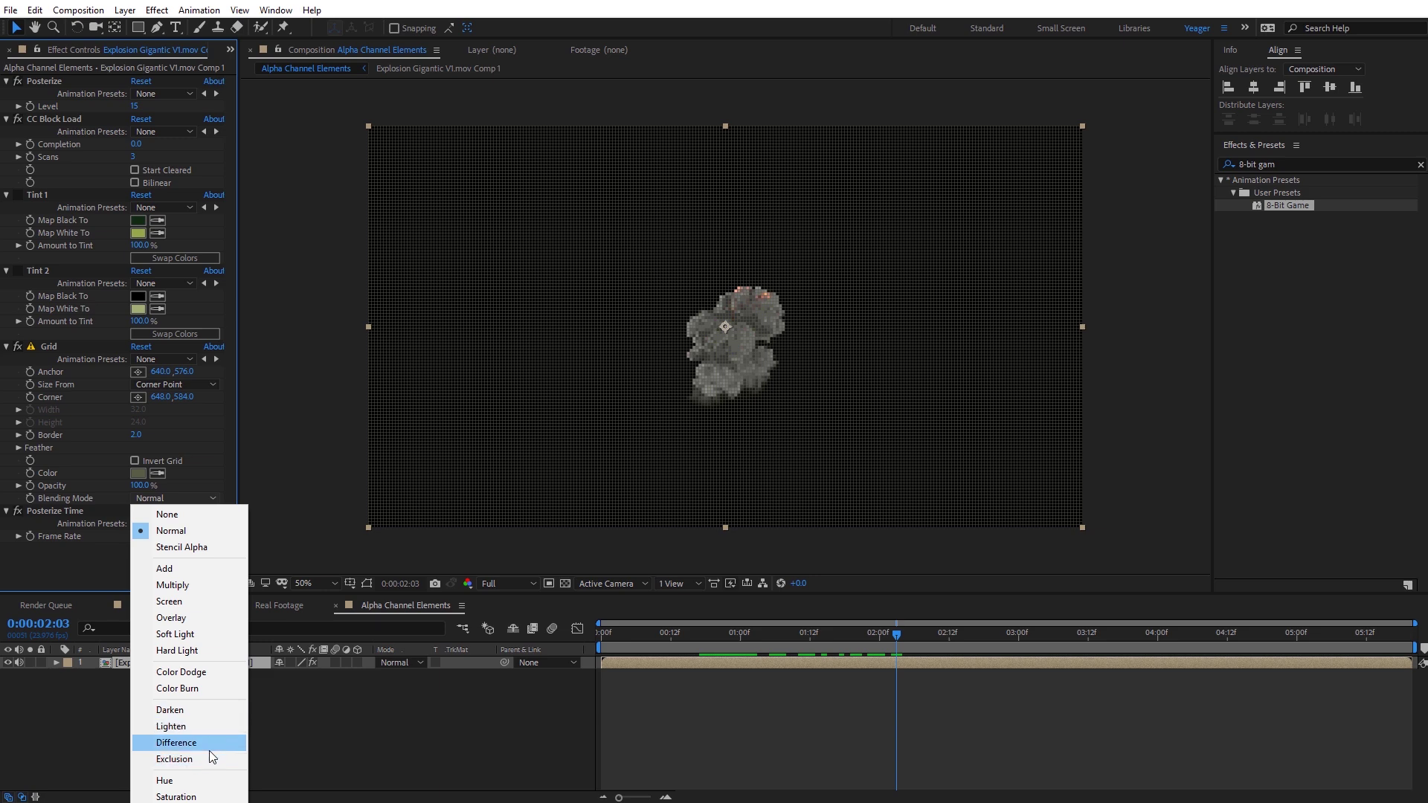
Set the Grid blending mode to Darken and check the explosion over transparency at 100%.
left_click(216, 714)
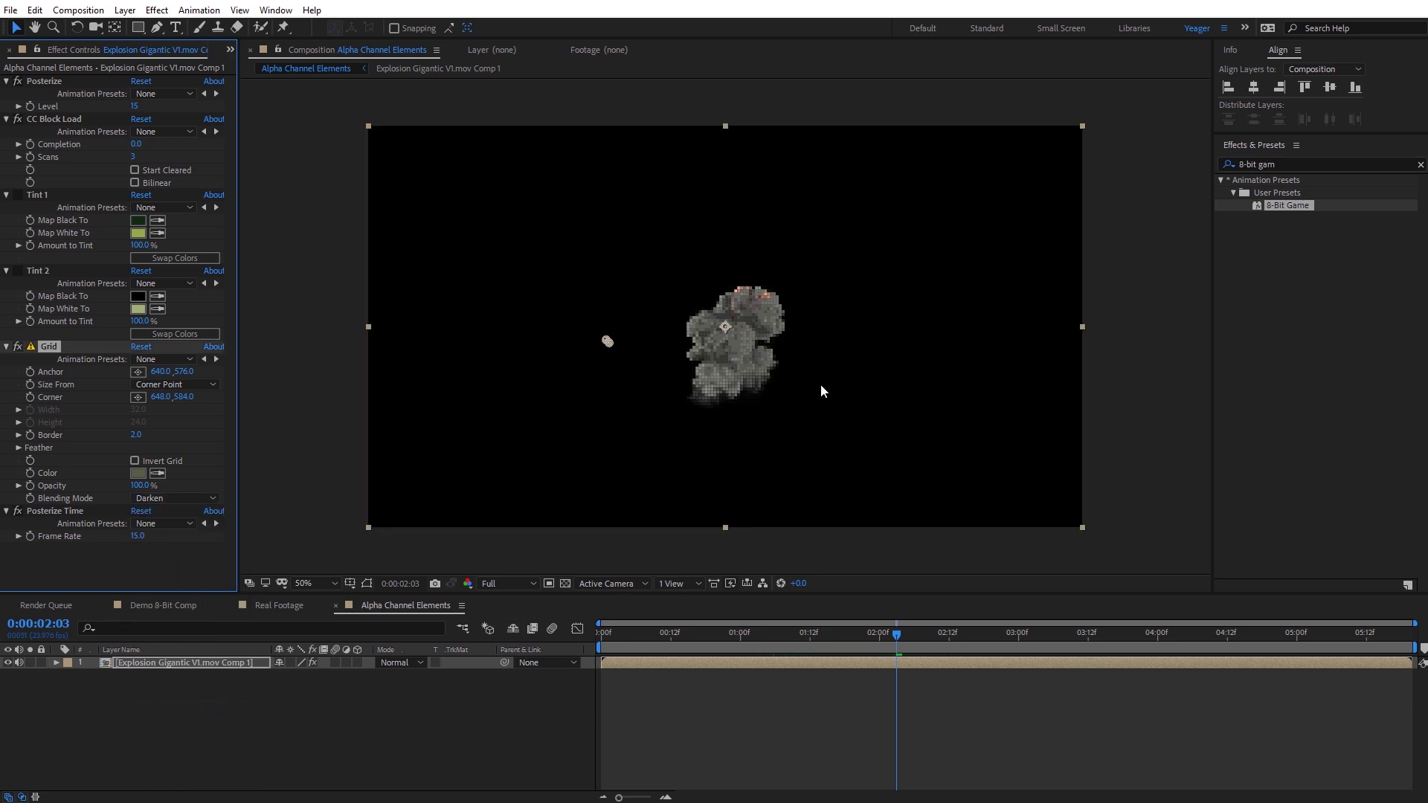
key("slash")
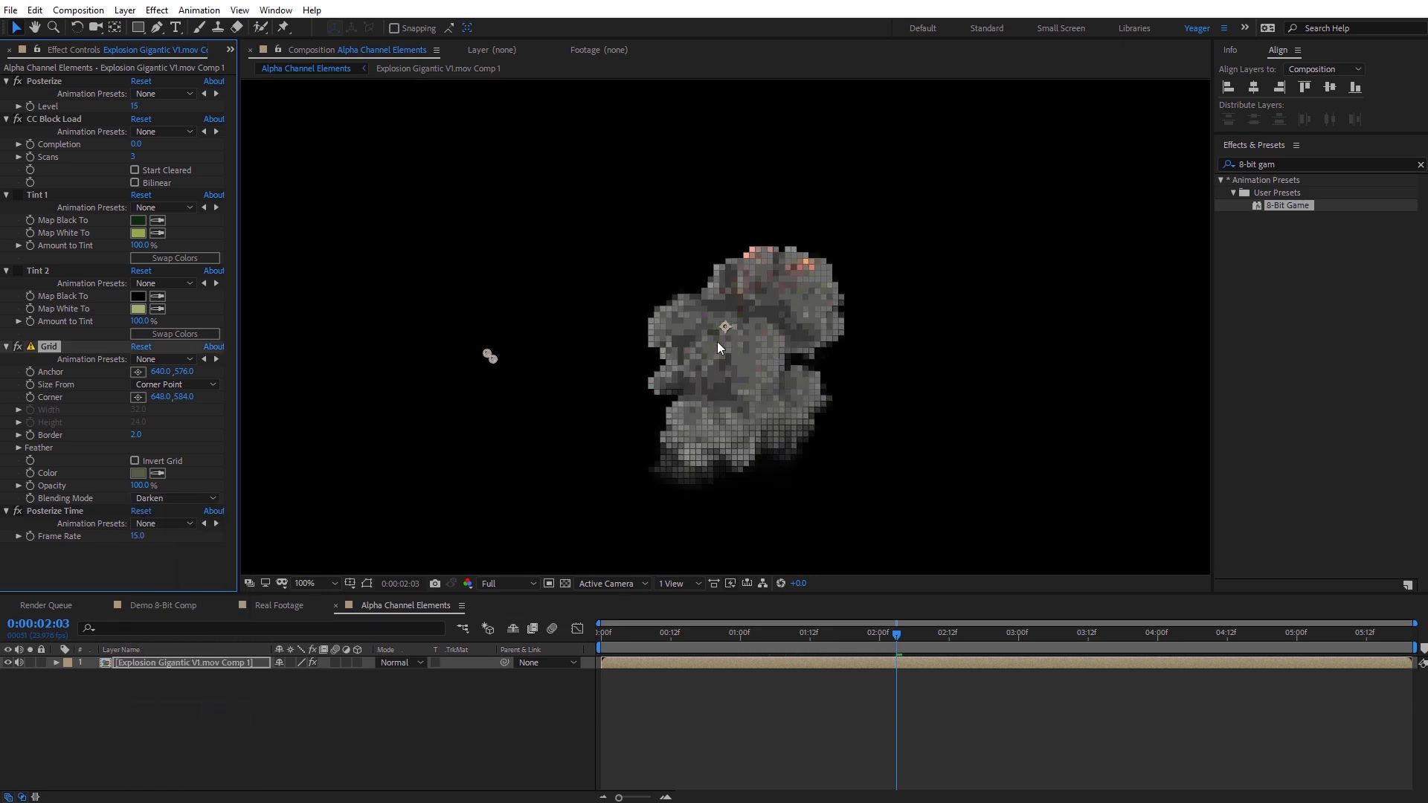
left_click(565, 583)
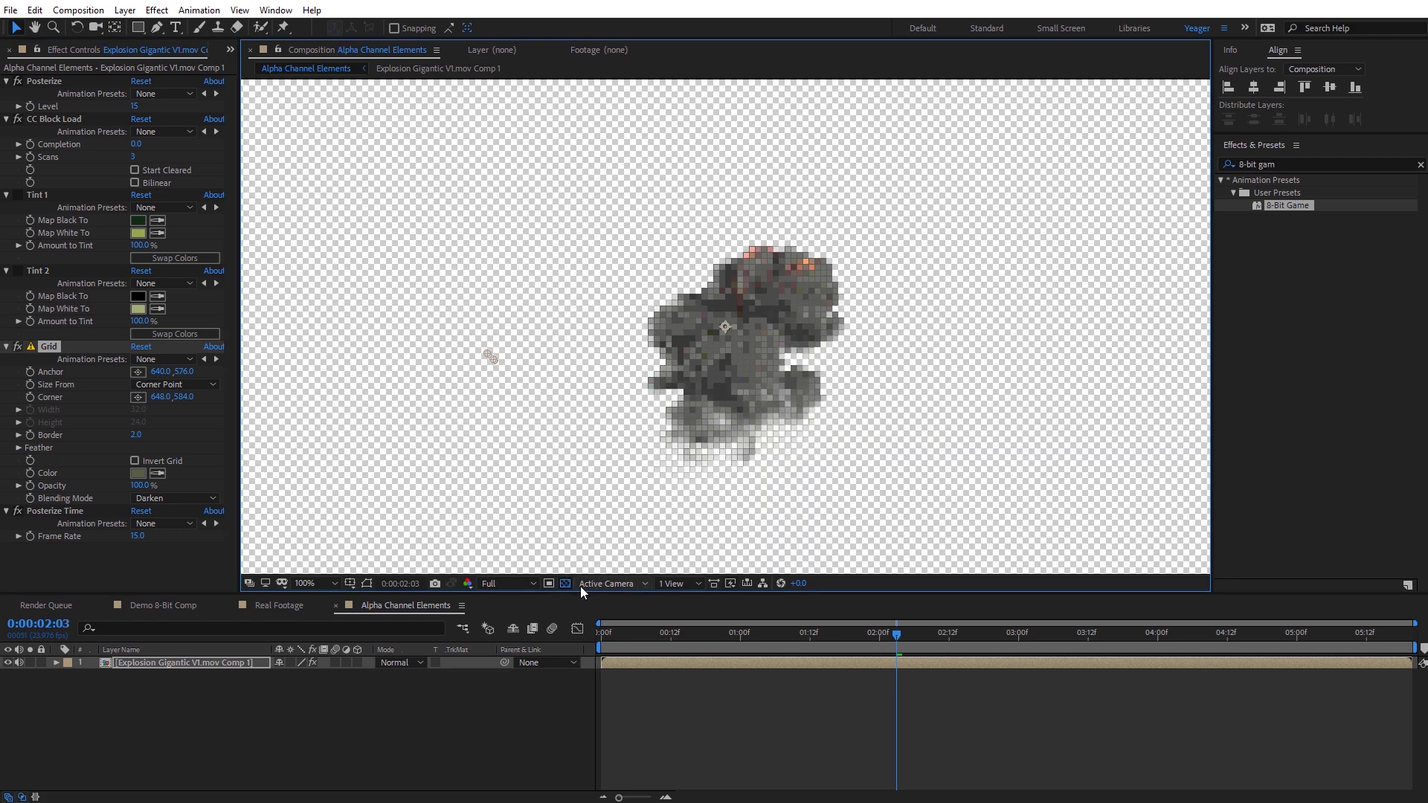
left_click(566, 584)
key("comma")
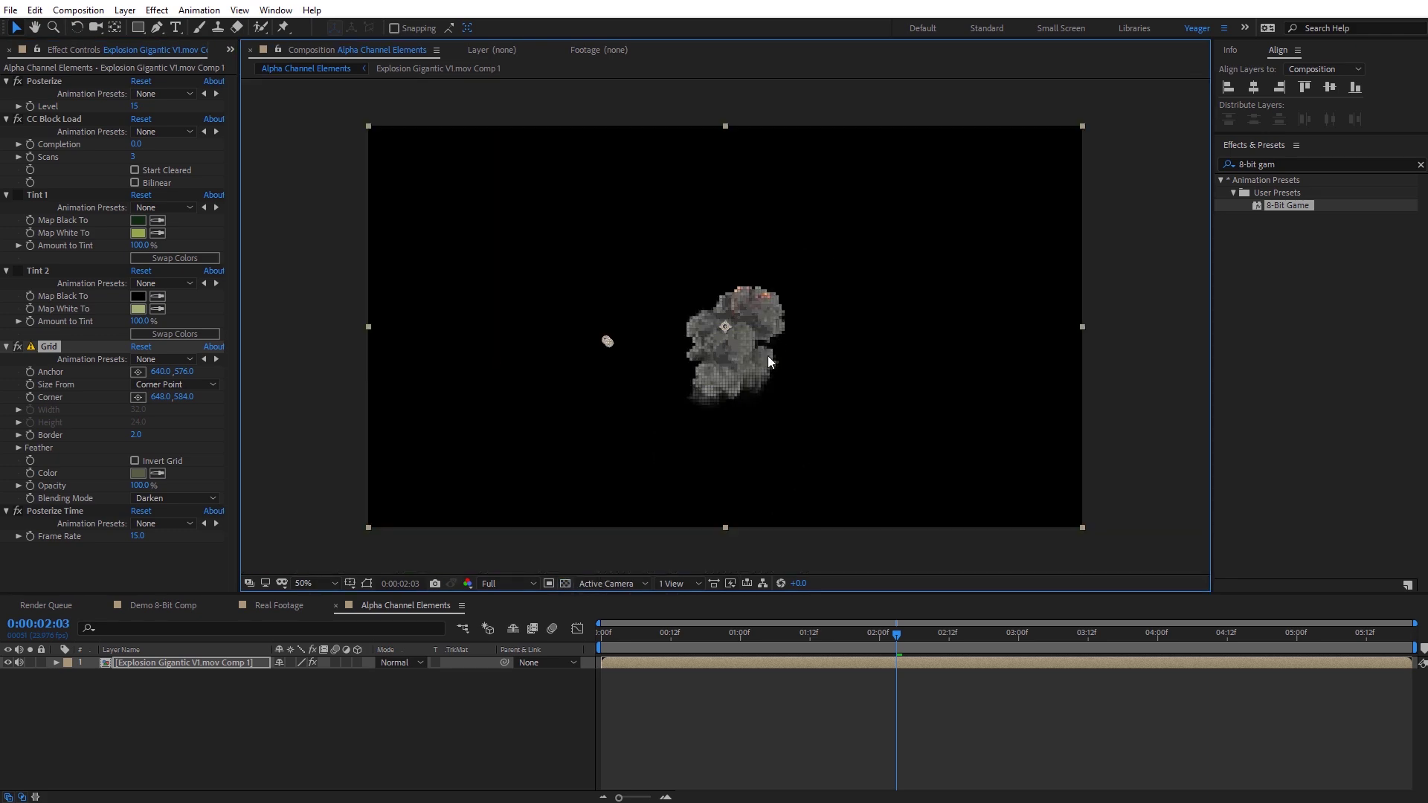
Try Lighten, Difference and Exclusion for the Grid blending mode, then return to Darken.
left_click(177, 498)
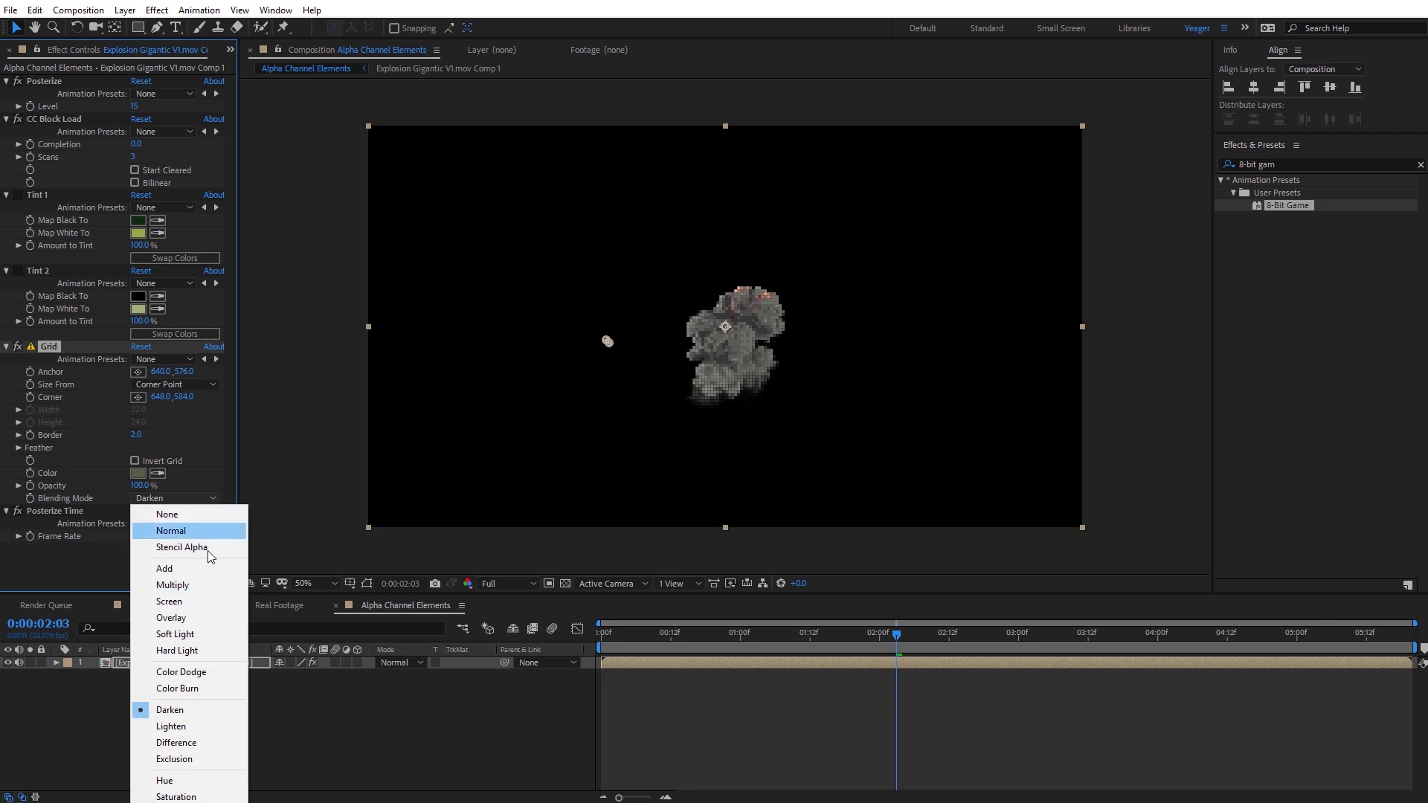
left_click(208, 724)
key("period")
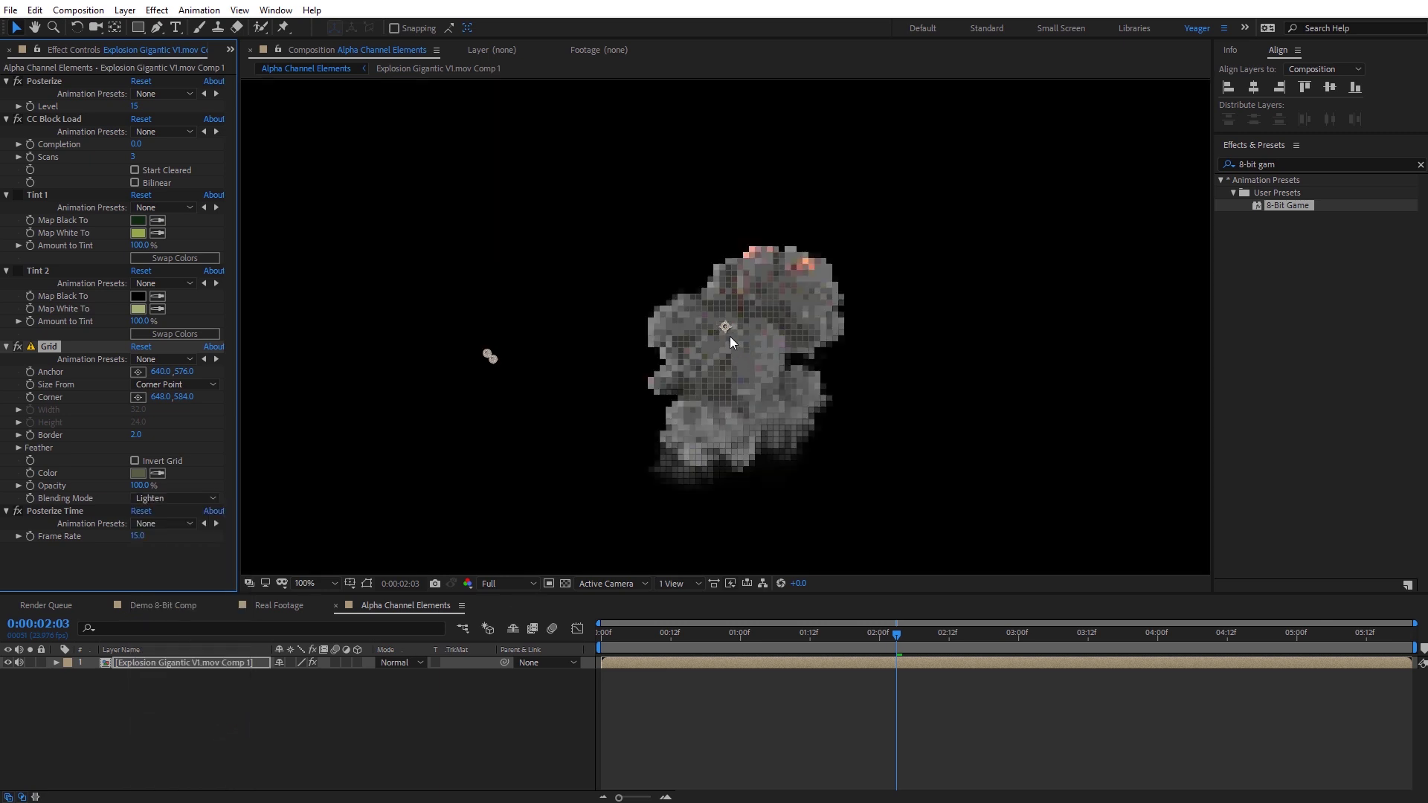
left_click(177, 499)
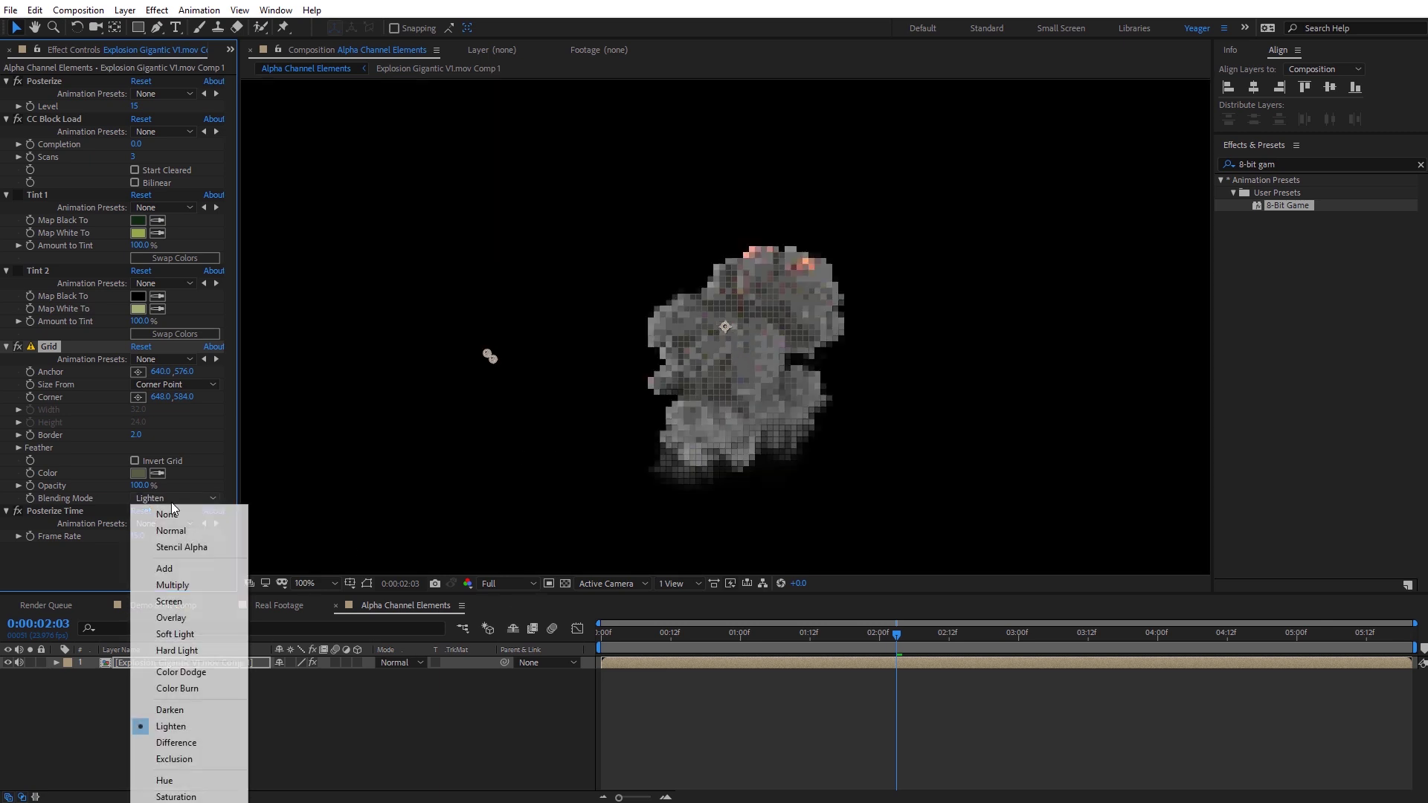
left_click(192, 744)
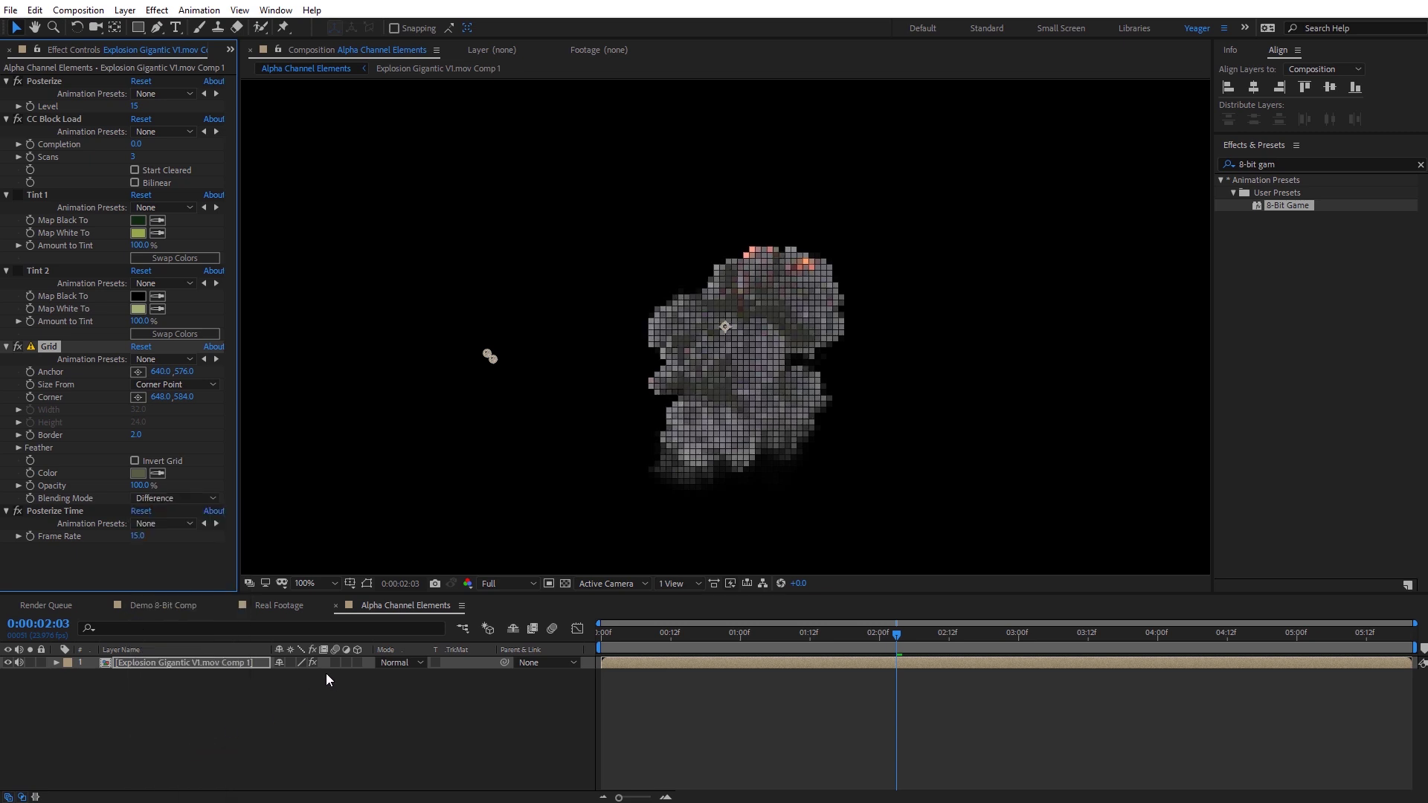
left_click(195, 500)
left_click(199, 755)
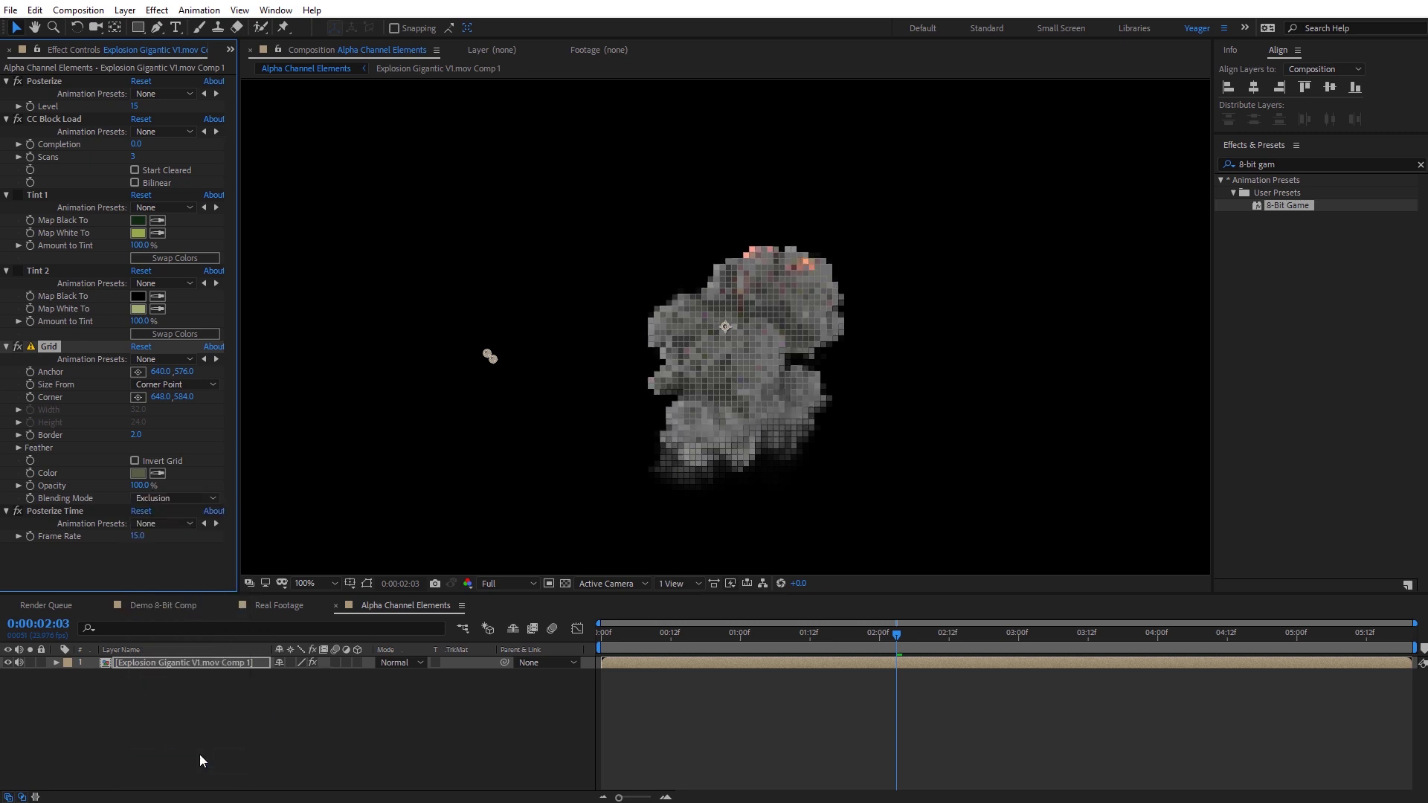
left_click(202, 500)
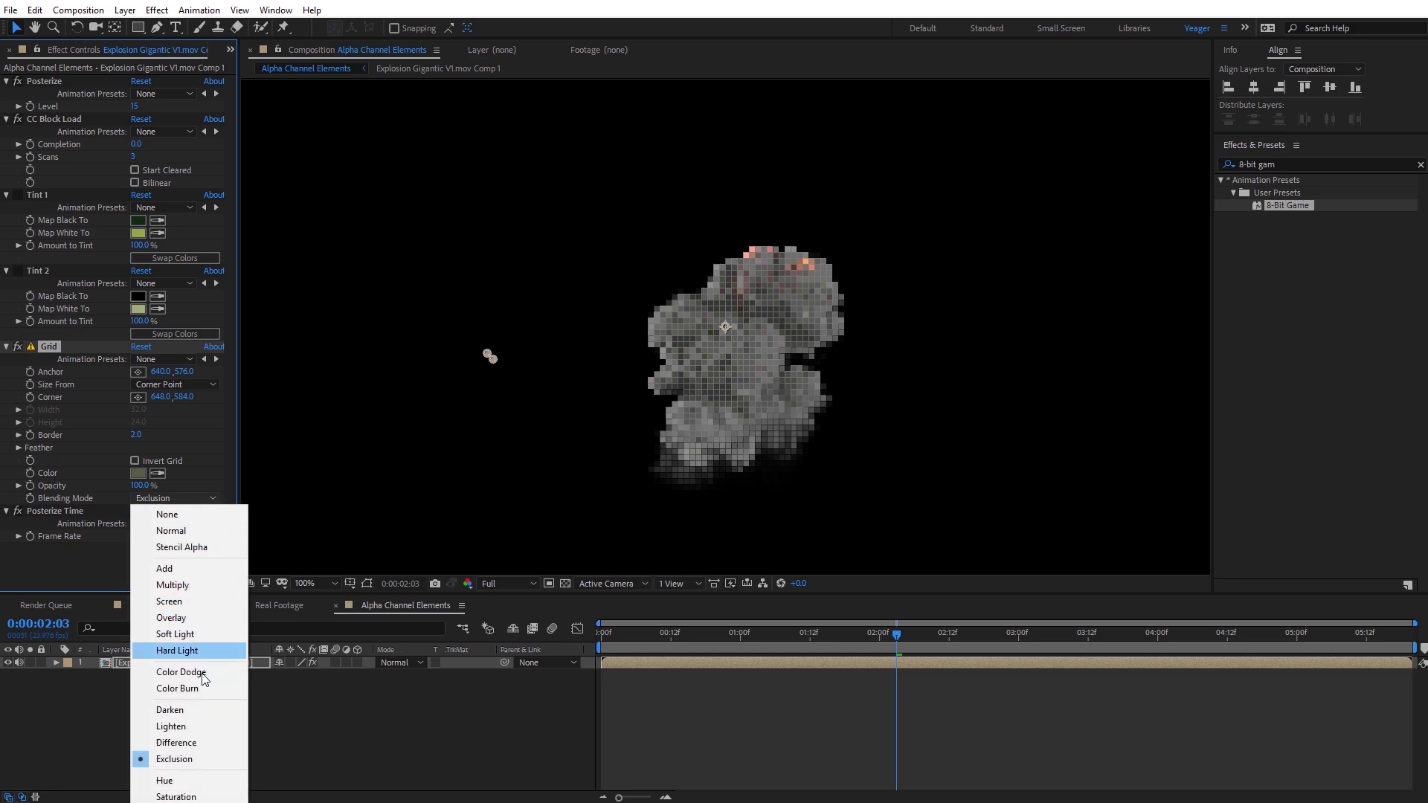
left_click(198, 710)
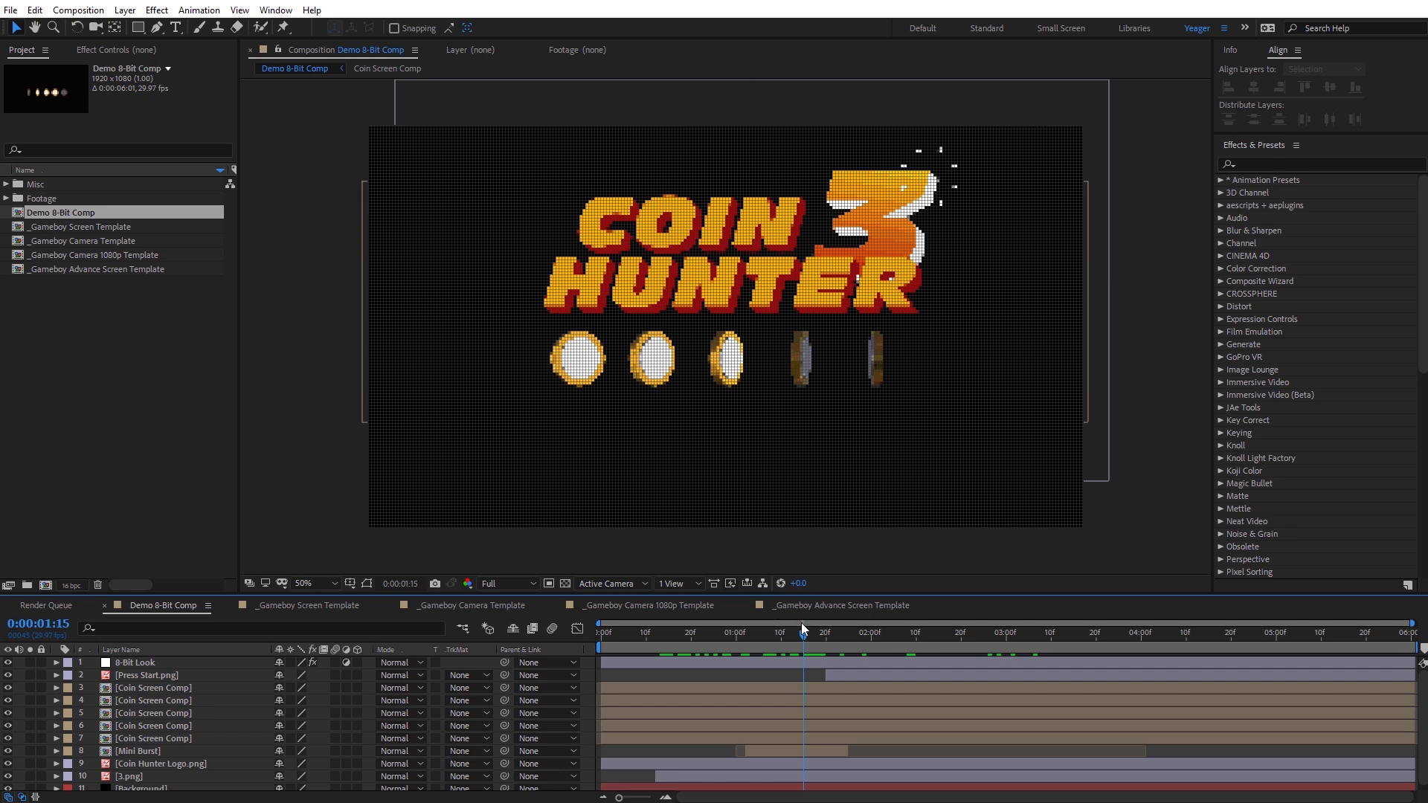
Scrub the Demo 8-Bit Comp and view the _Gameboy Screen and Camera templates, comparing the 8-bit look off and on.
left_click_drag(802, 636, 735, 631)
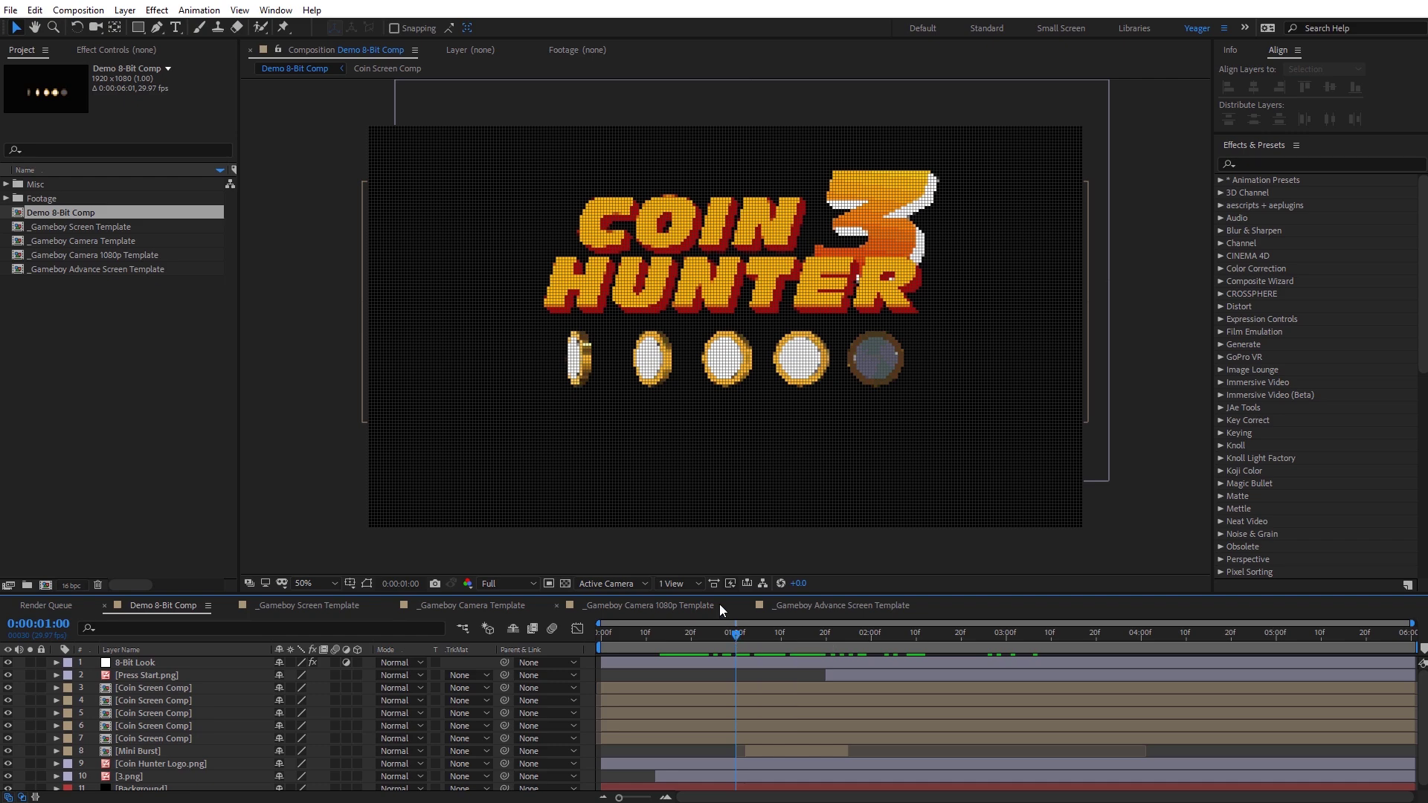
left_click(305, 606)
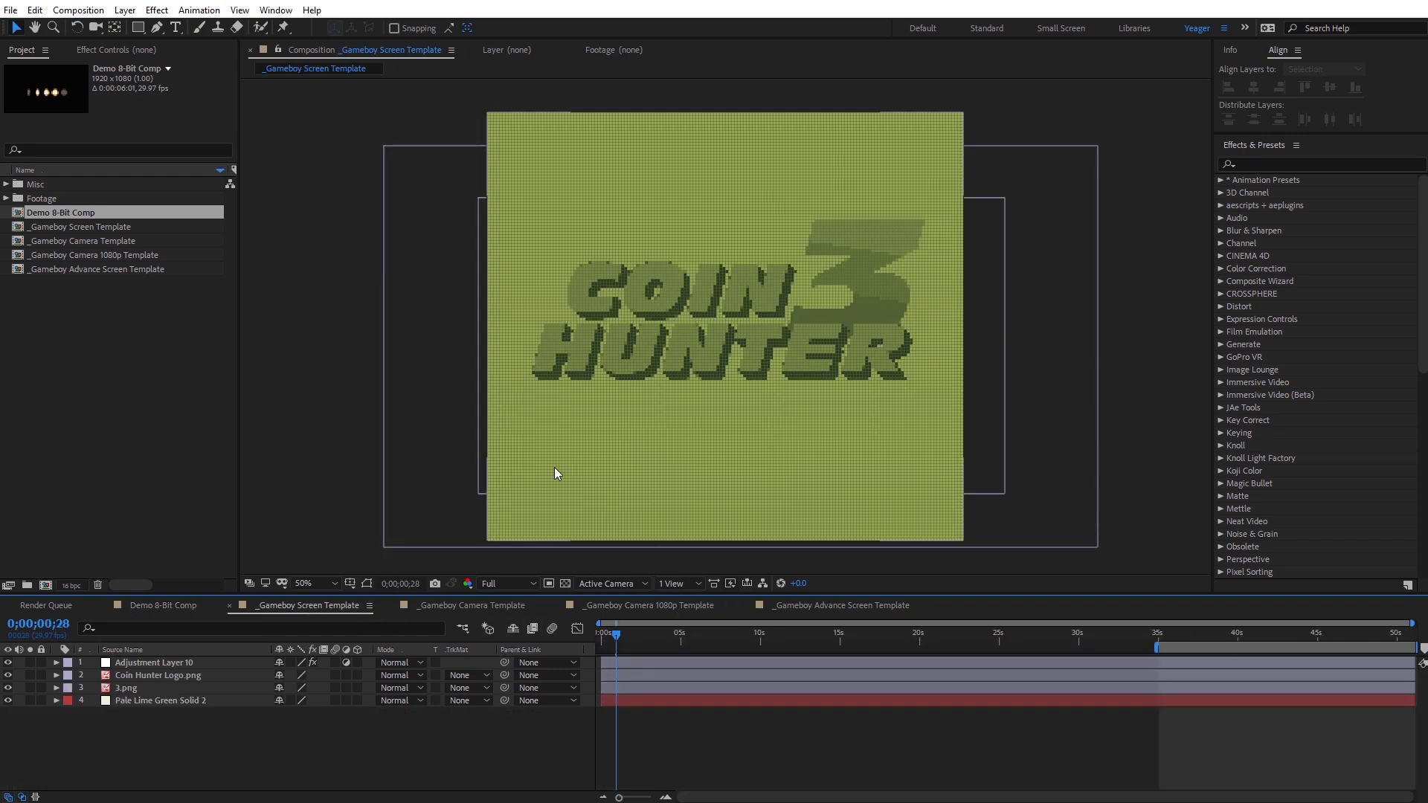
left_click(485, 605)
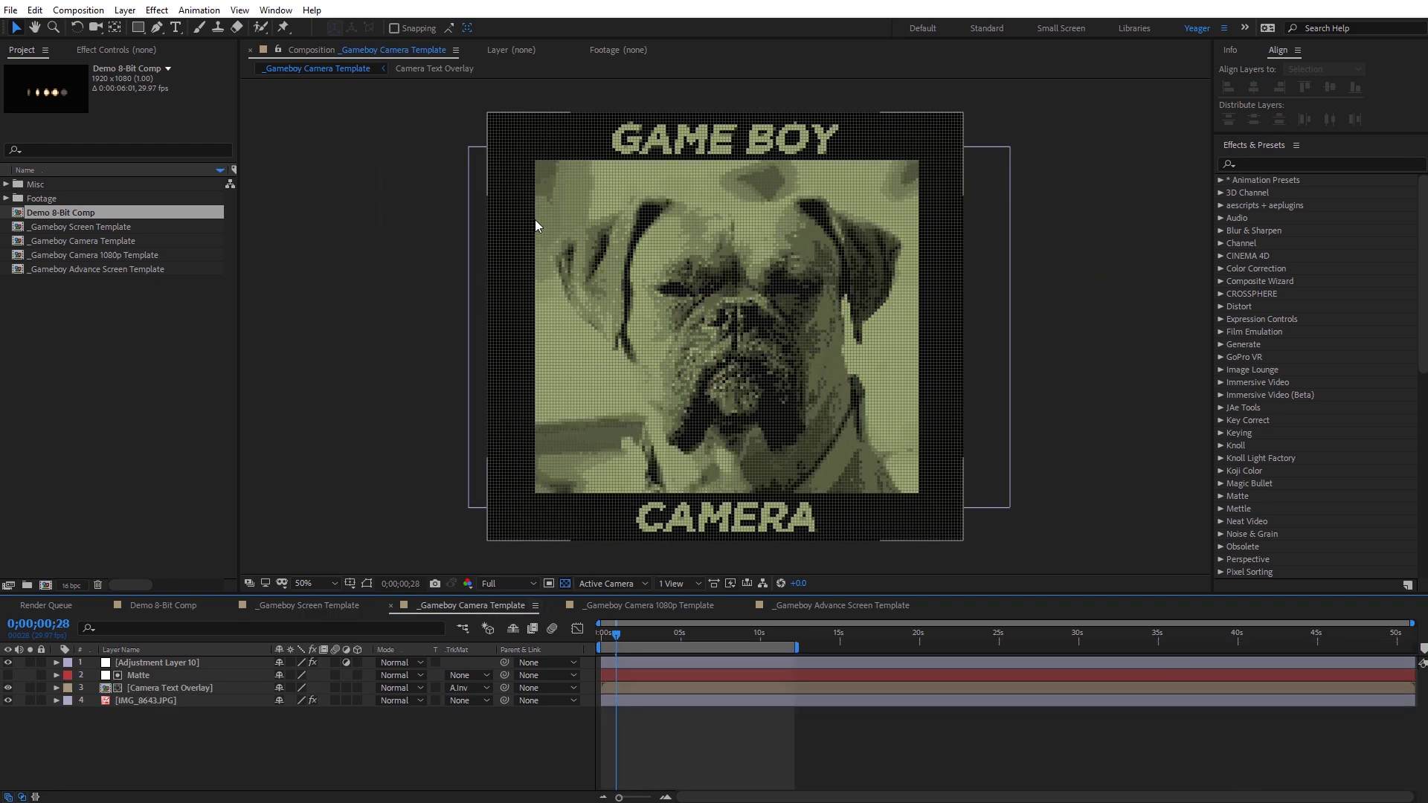
left_click(8, 662)
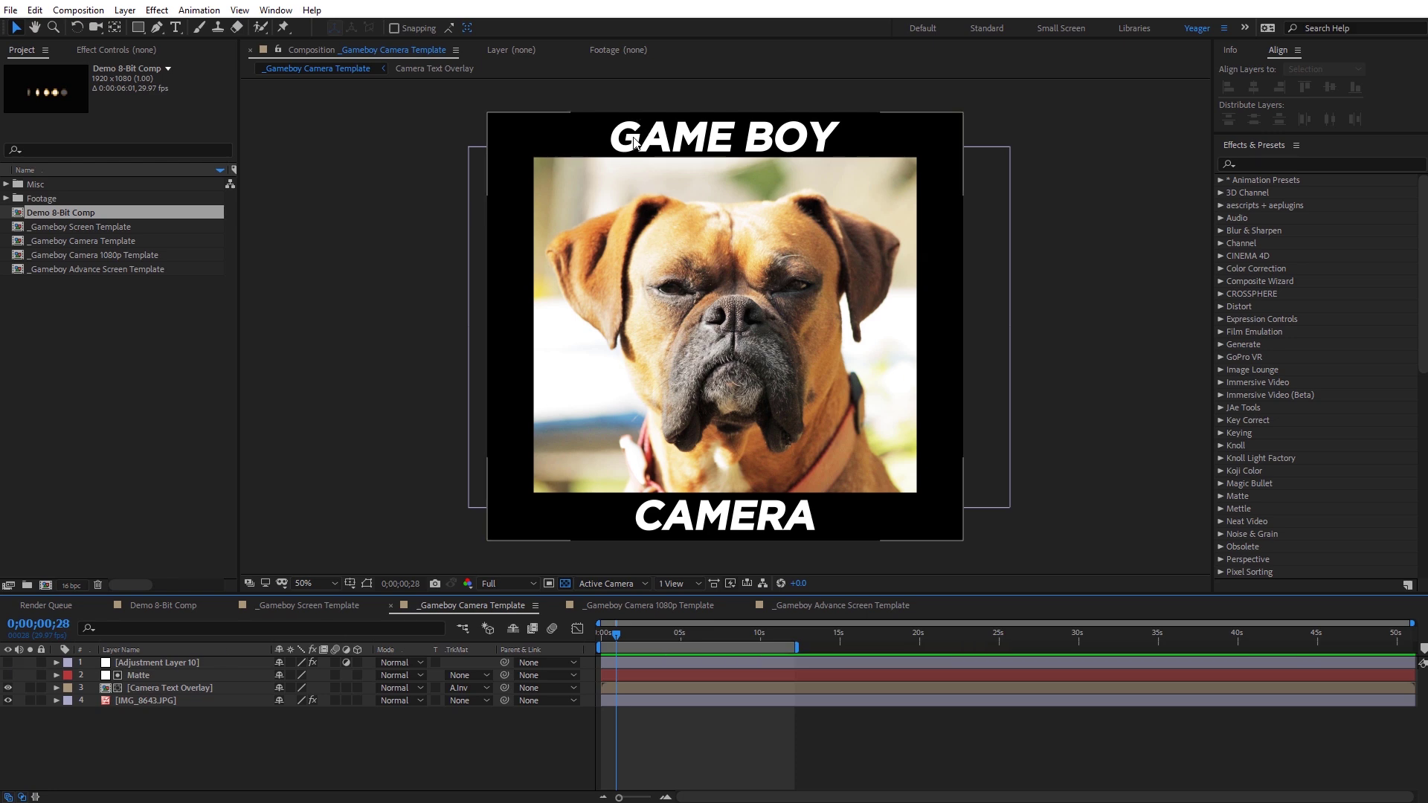
left_click(8, 663)
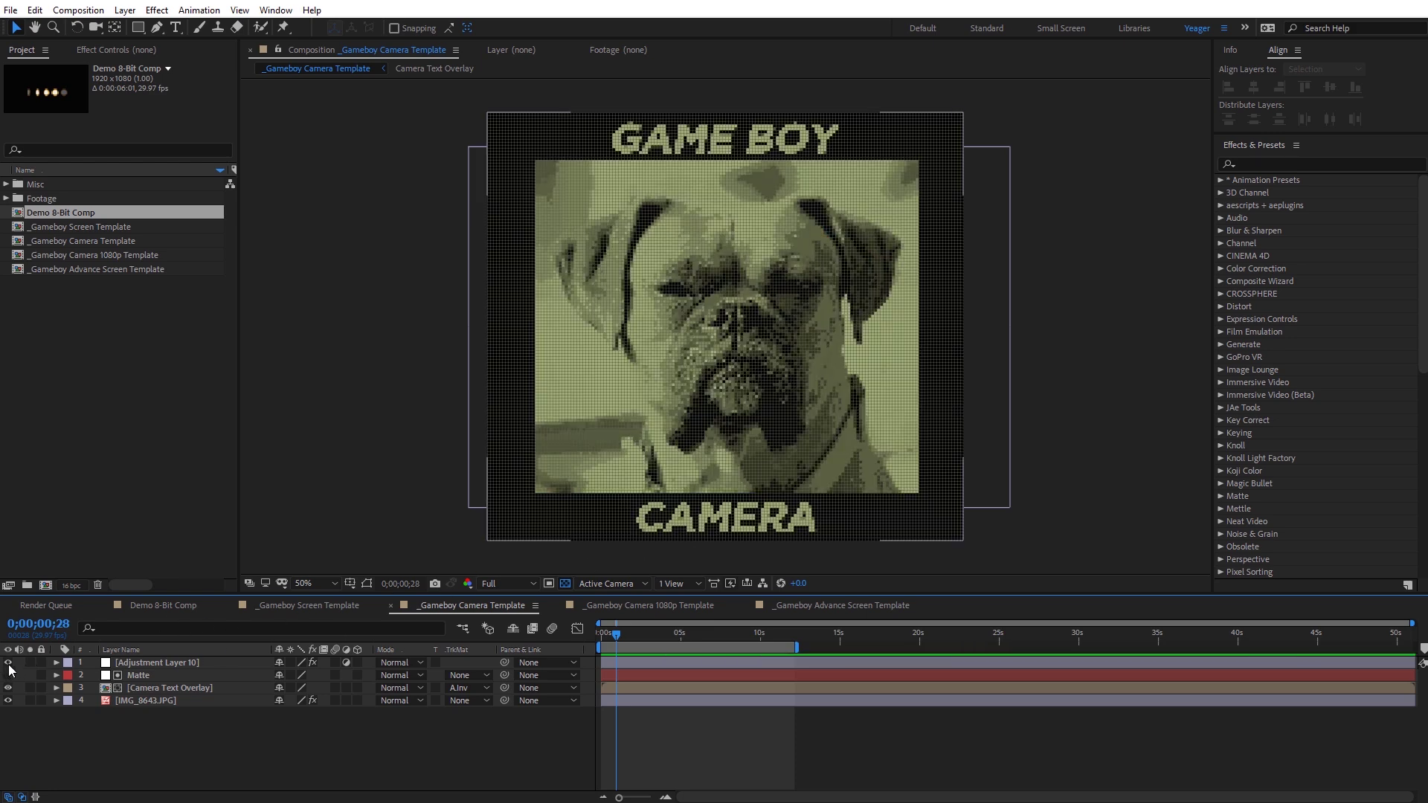
View the _Gameboy Camera 1080p and Advance Screen templates, then switch to the Adobe documents folder.
left_click(693, 605)
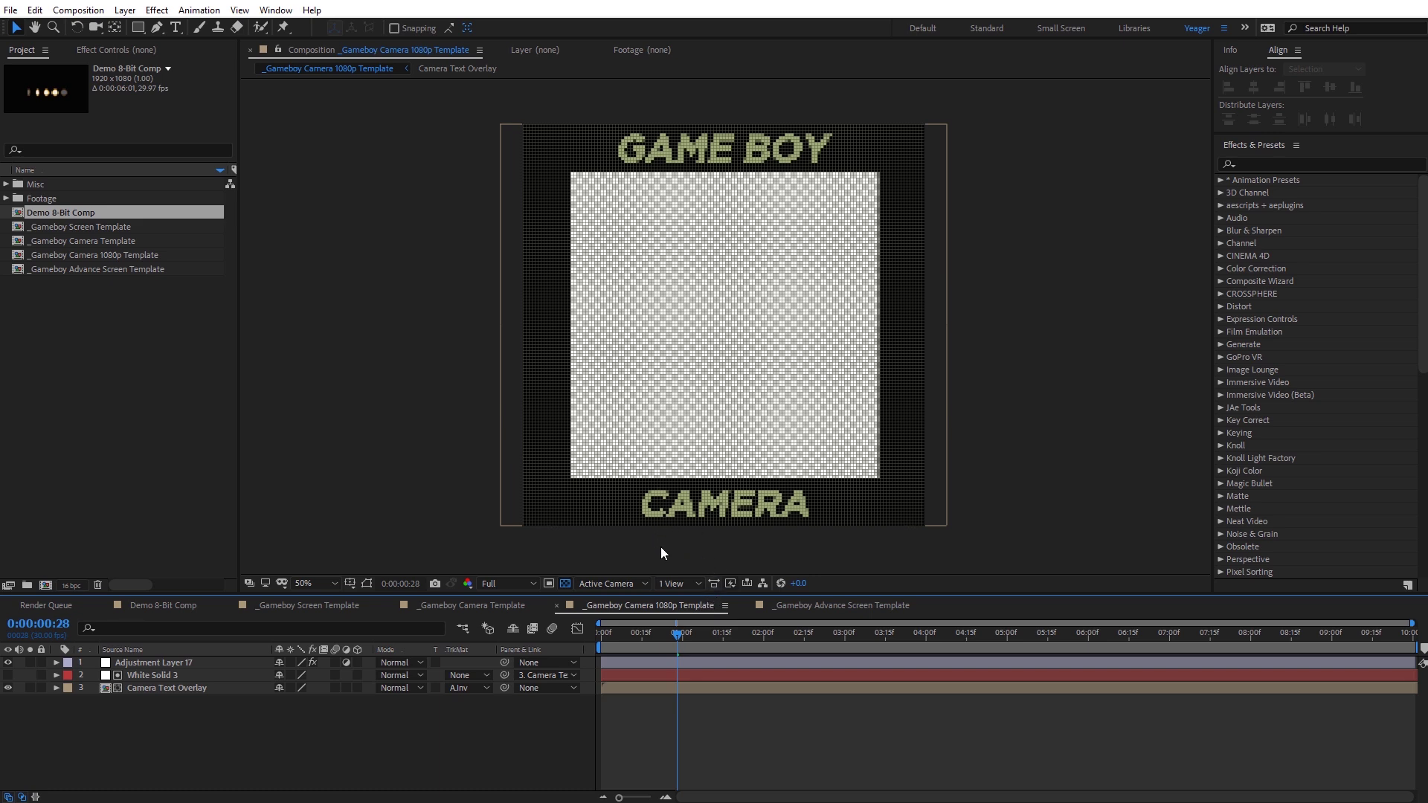
left_click(832, 607)
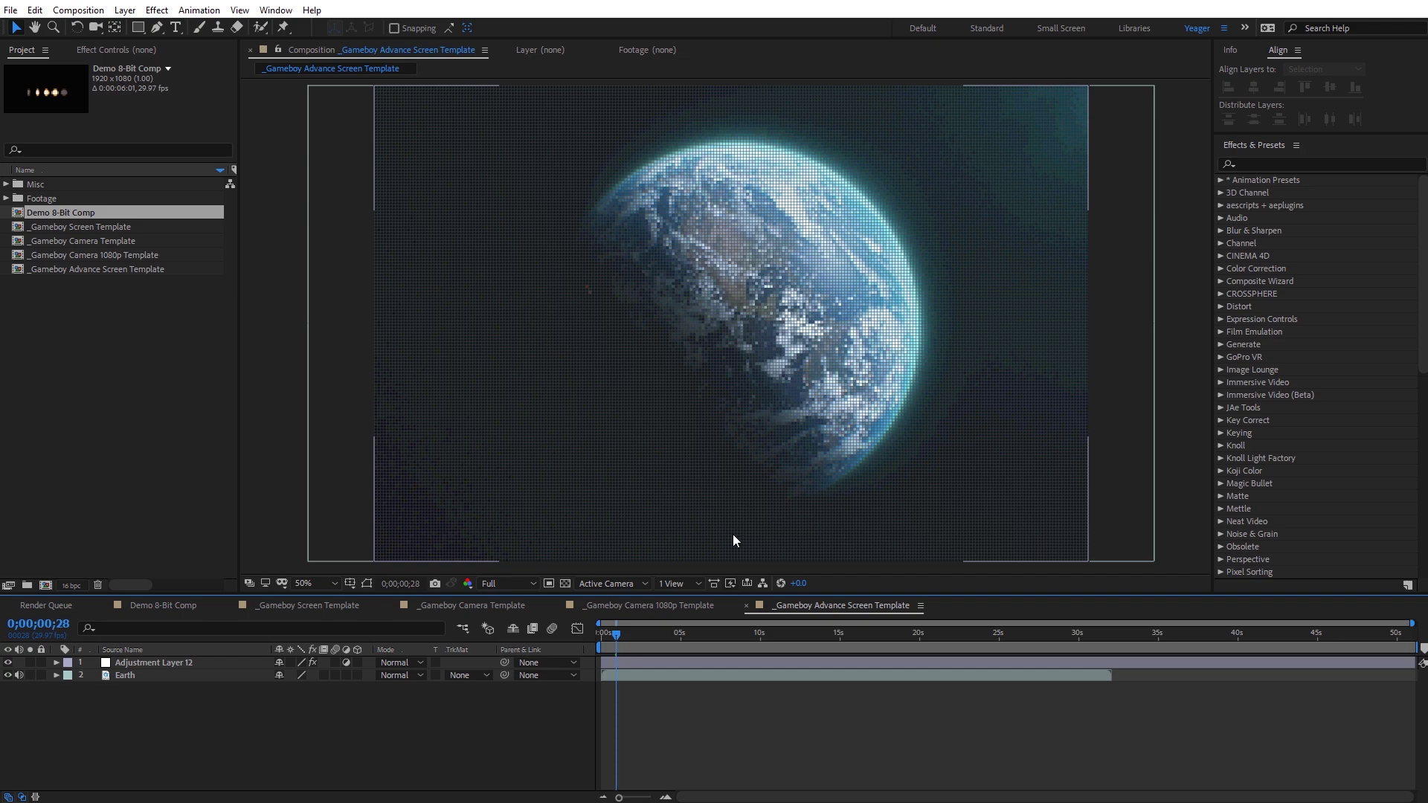
key("alt+Tab")
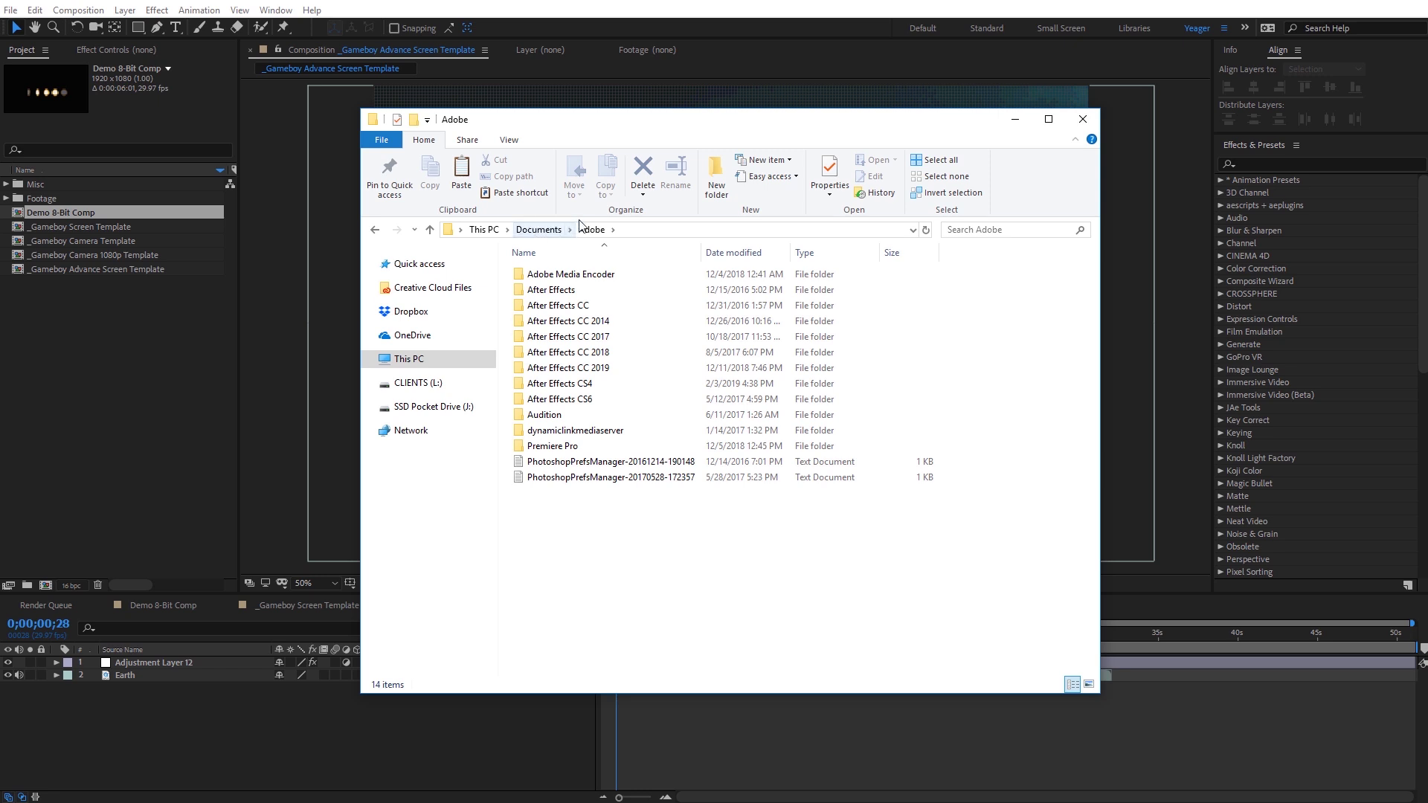
Select the 8-Bit Game preset file inside After Effects CC 2019 > User Presets.
double_click(563, 368)
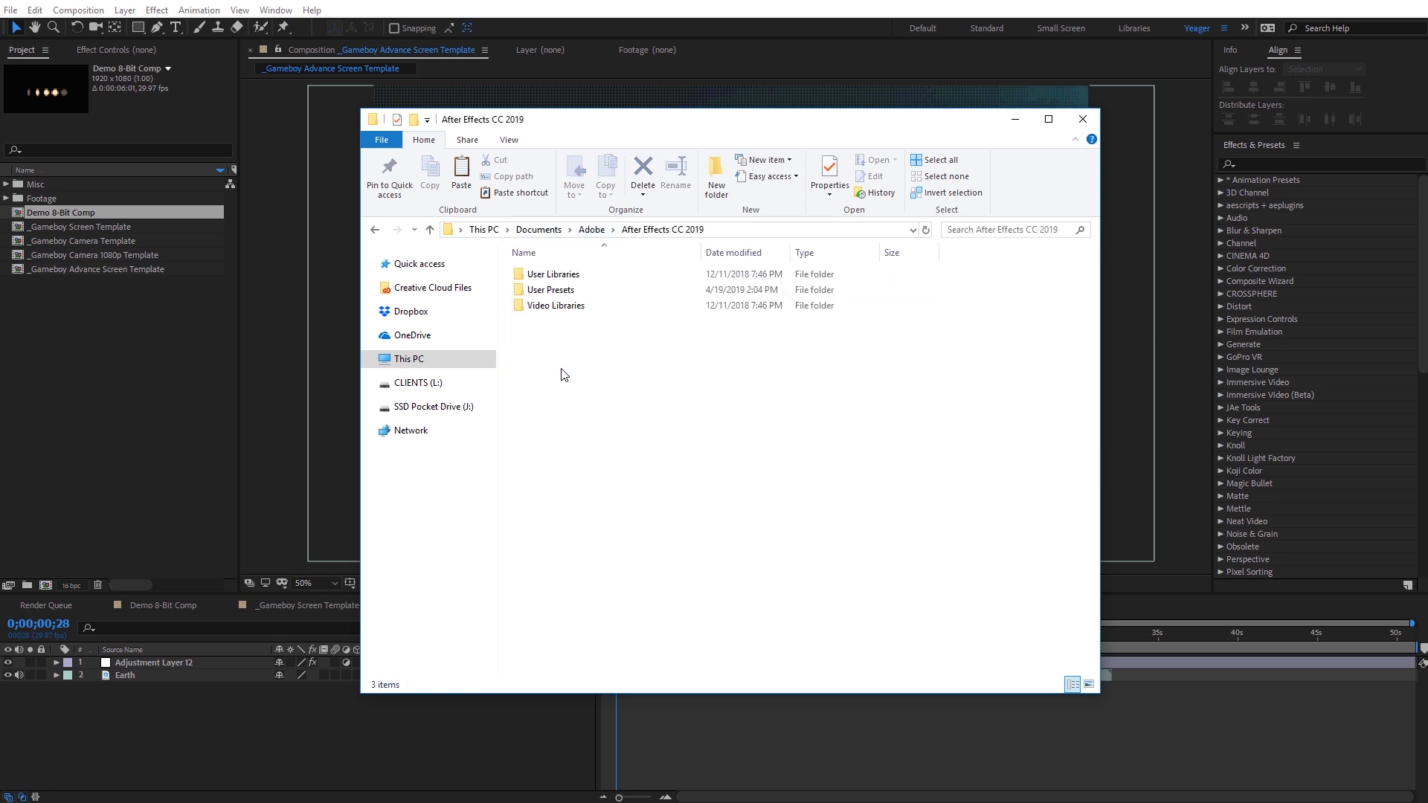
double_click(576, 293)
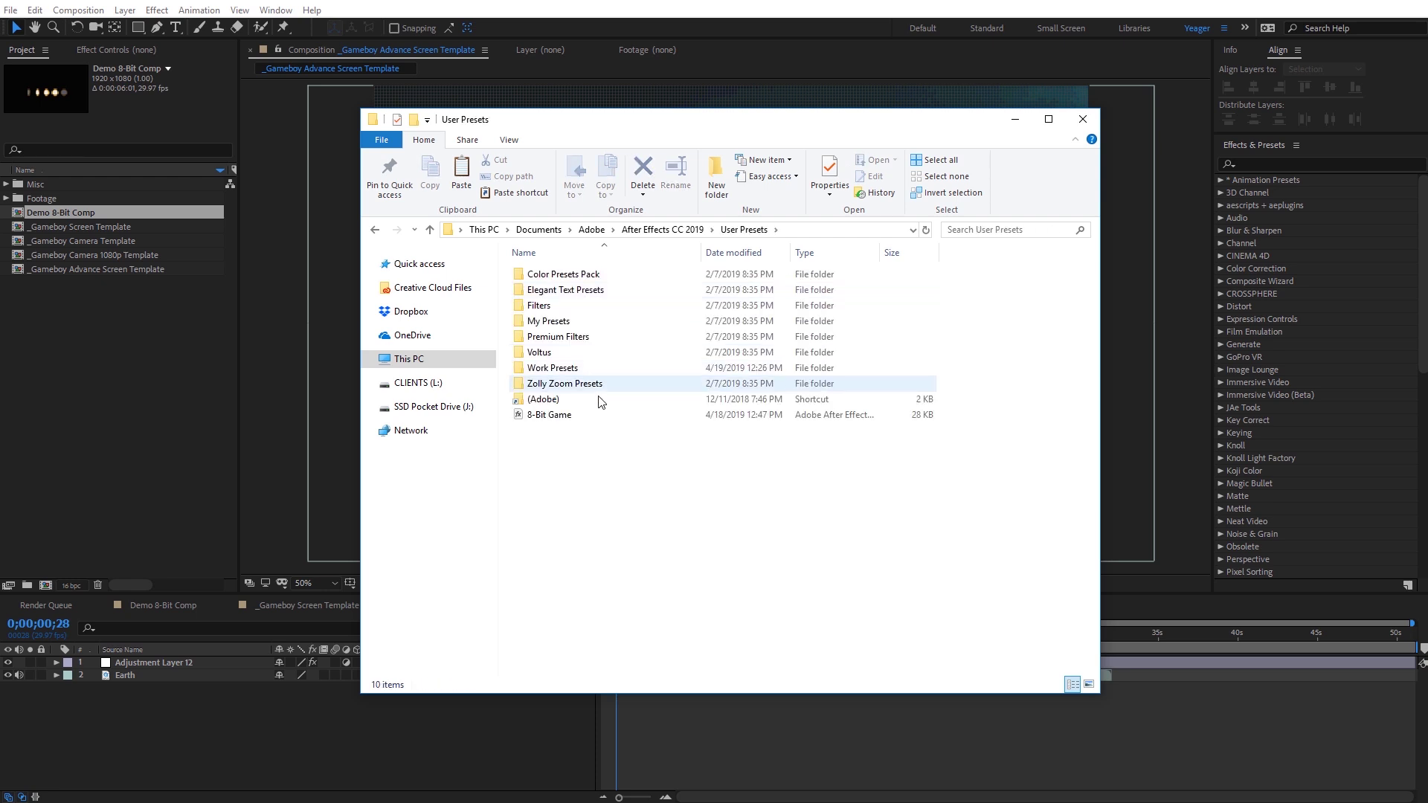
left_click(564, 416)
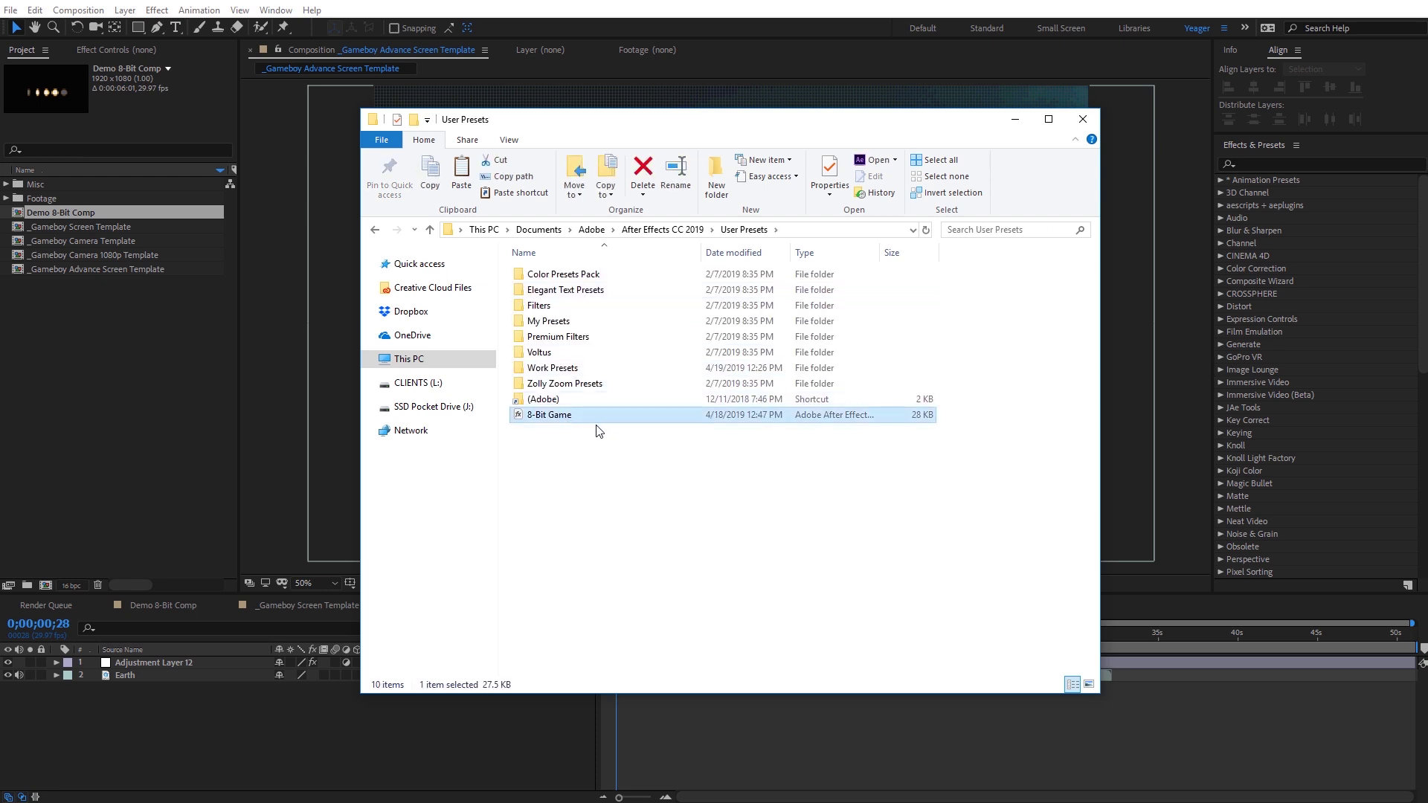
Back in After Effects, search Effects & Presets for '8-bit game' to list the User Presets entry.
key("alt+Tab")
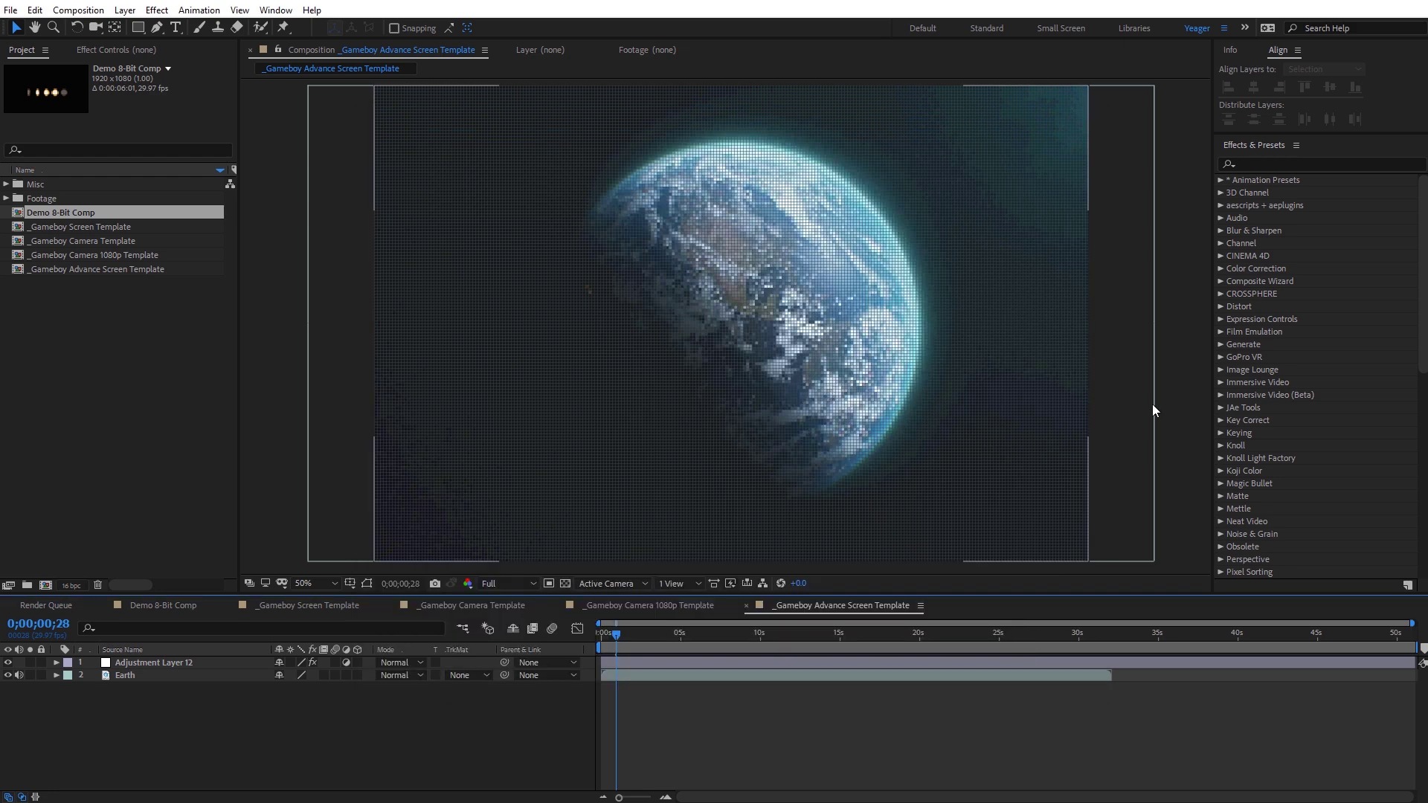
left_click(1267, 164)
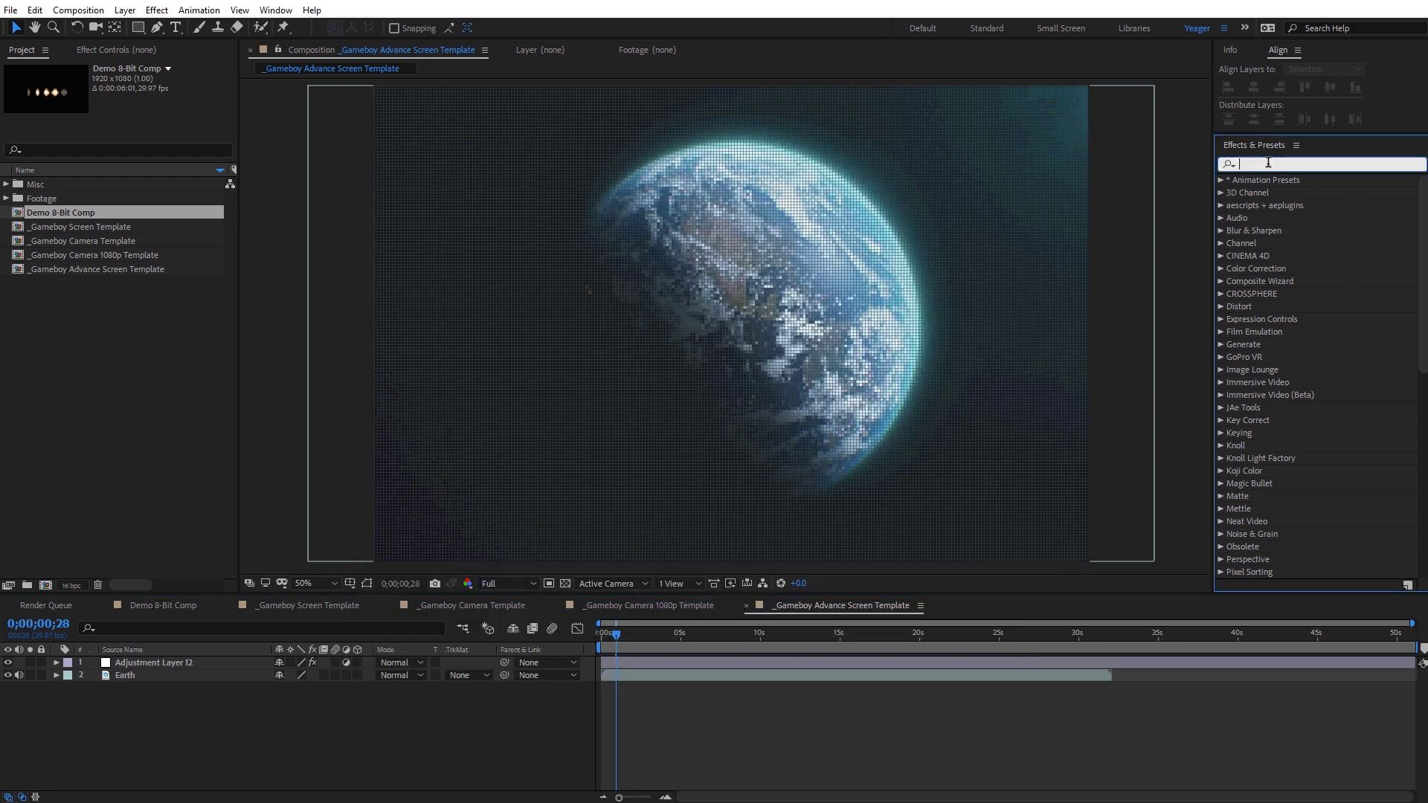
type("8-bit gam")
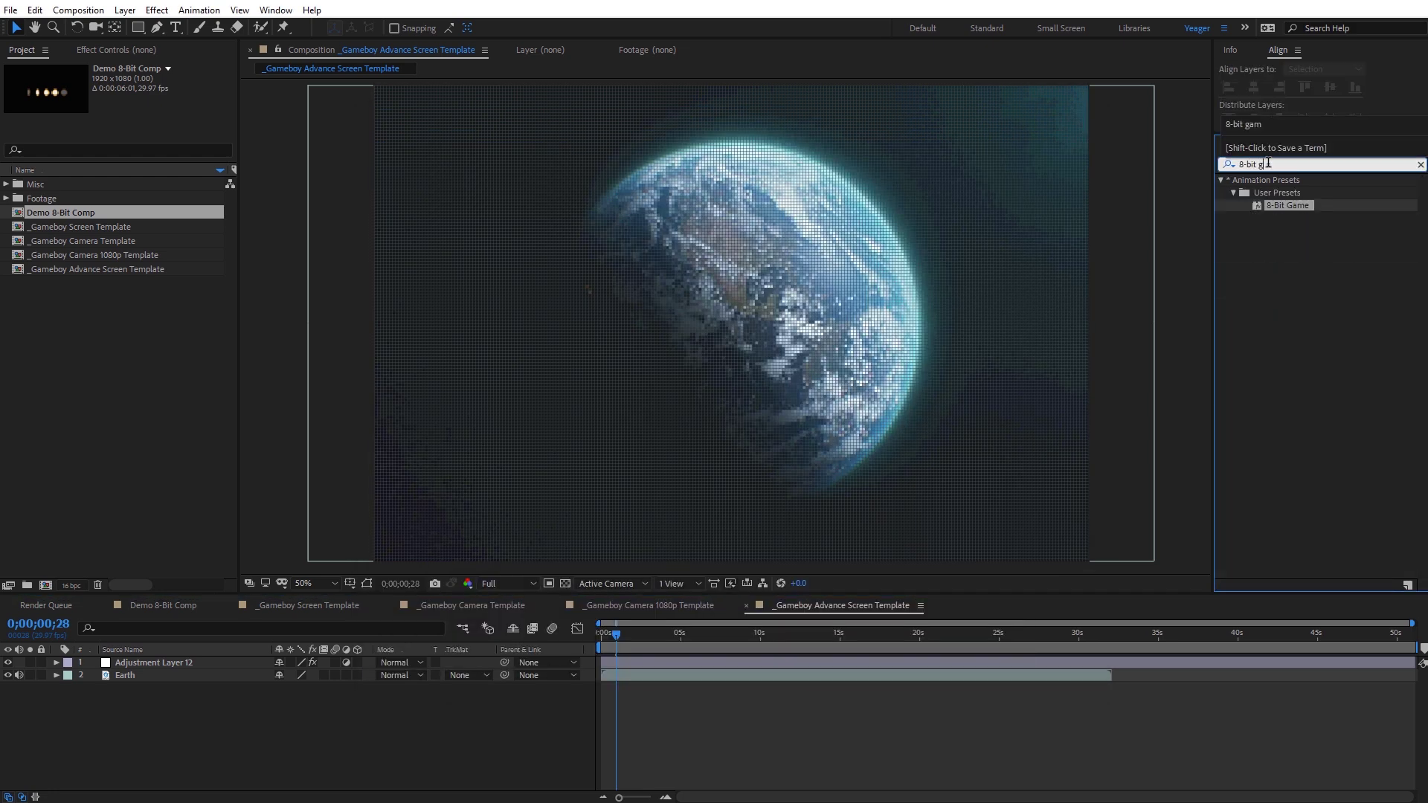
type("e")
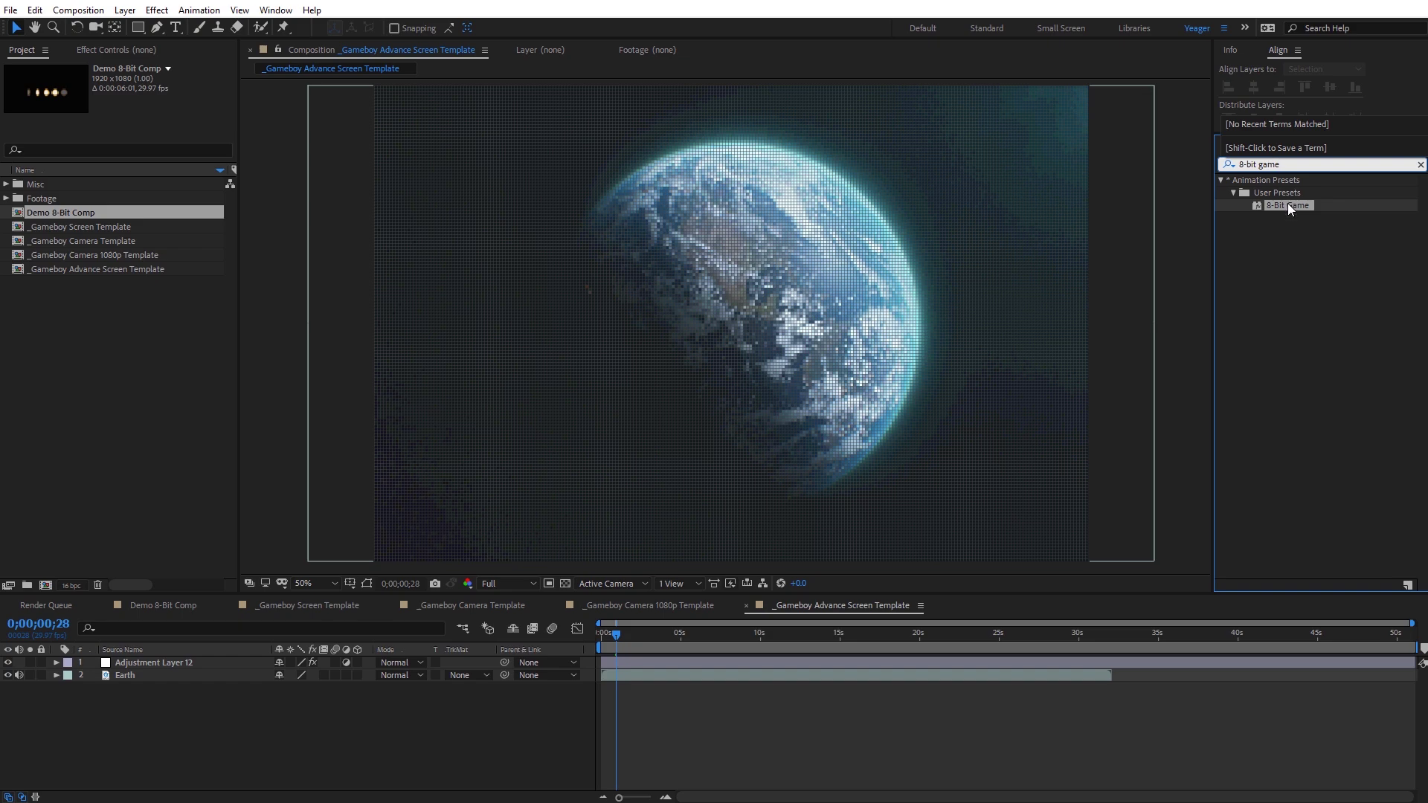